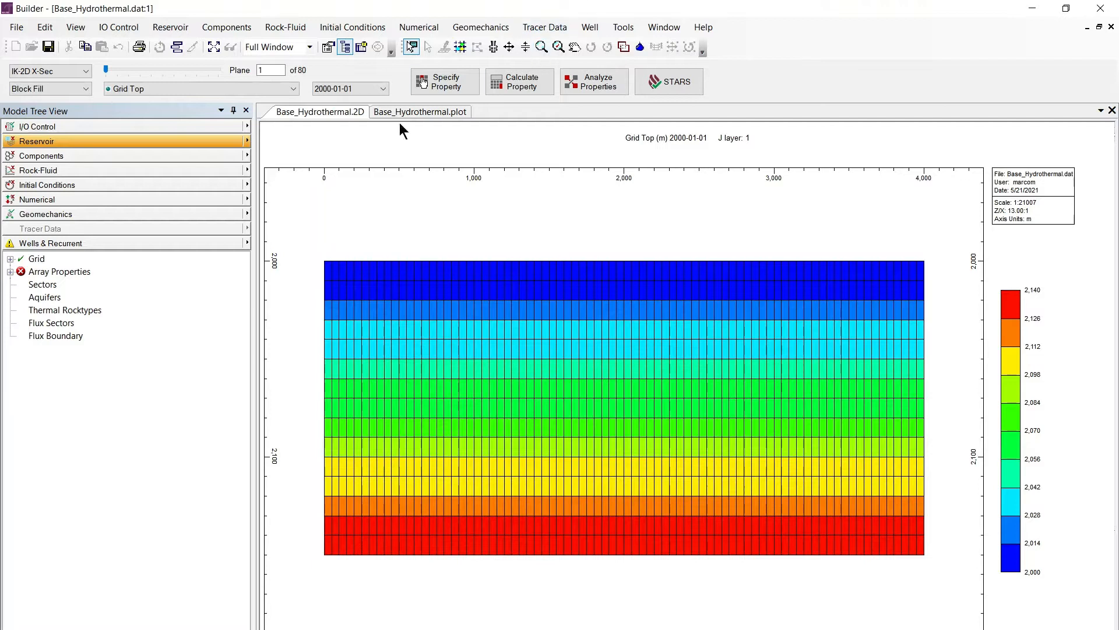
Specify a porosity of 0.15 for the whole grid.
left_click(438, 75)
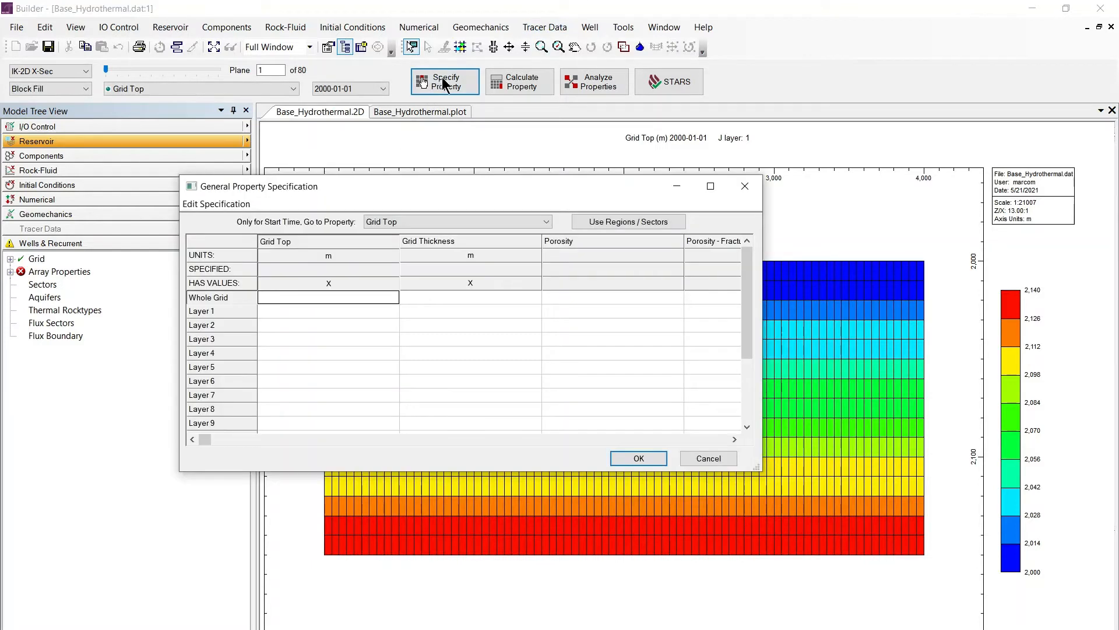
left_click(537, 221)
left_click_drag(543, 331, 551, 411)
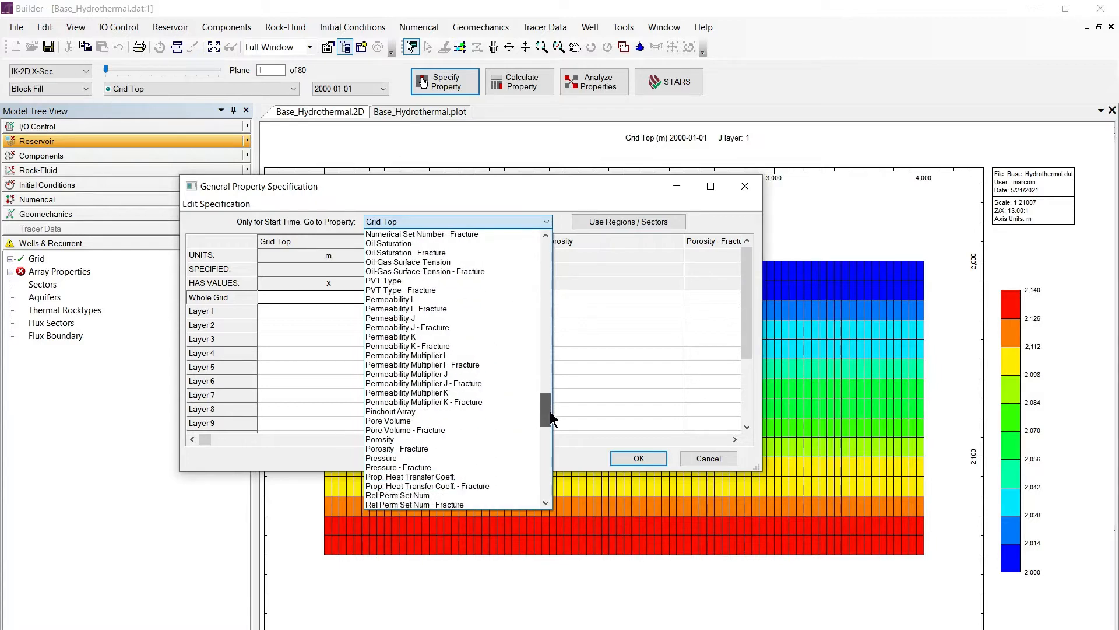
left_click(378, 440)
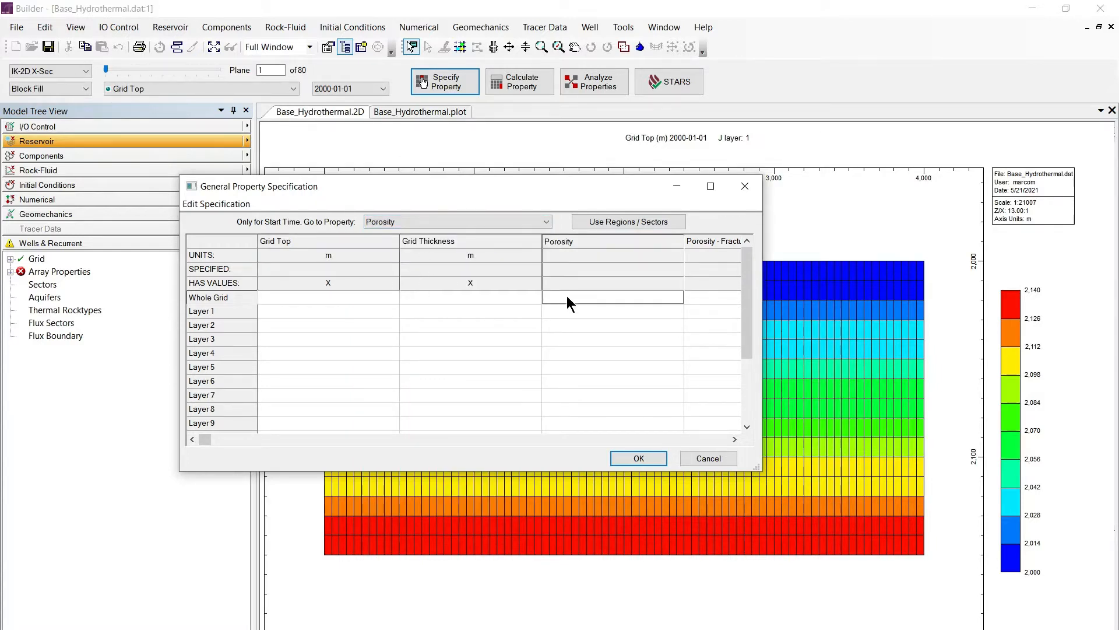
type("0.15")
Specify Permeability I as 25 md for the whole grid.
left_click(733, 438)
left_click(733, 438)
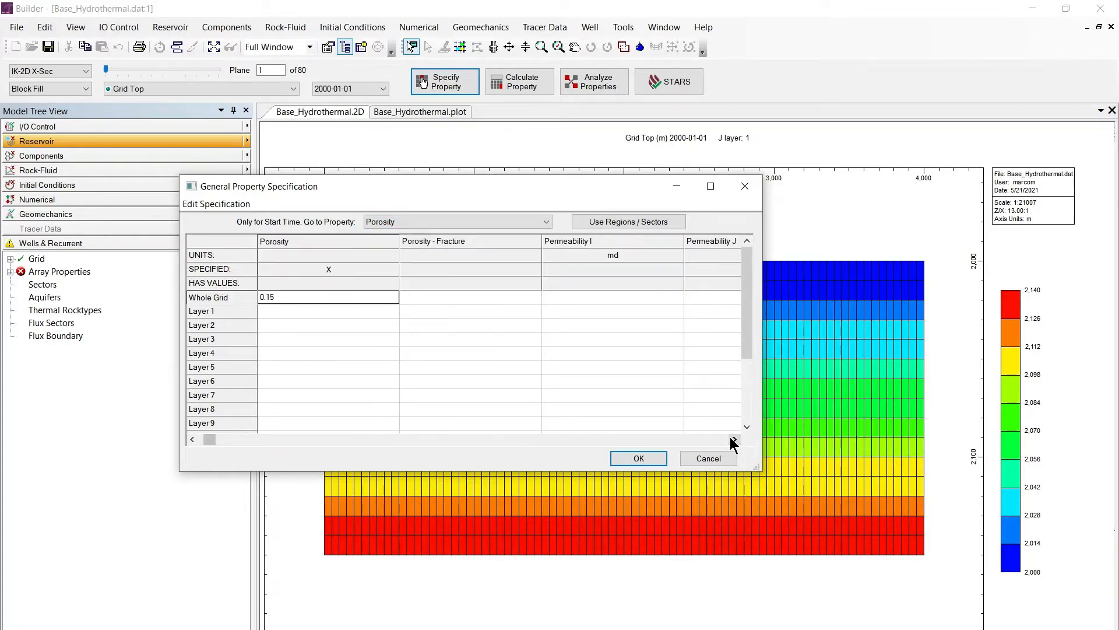
left_click(734, 439)
left_click(734, 439)
left_click(322, 298)
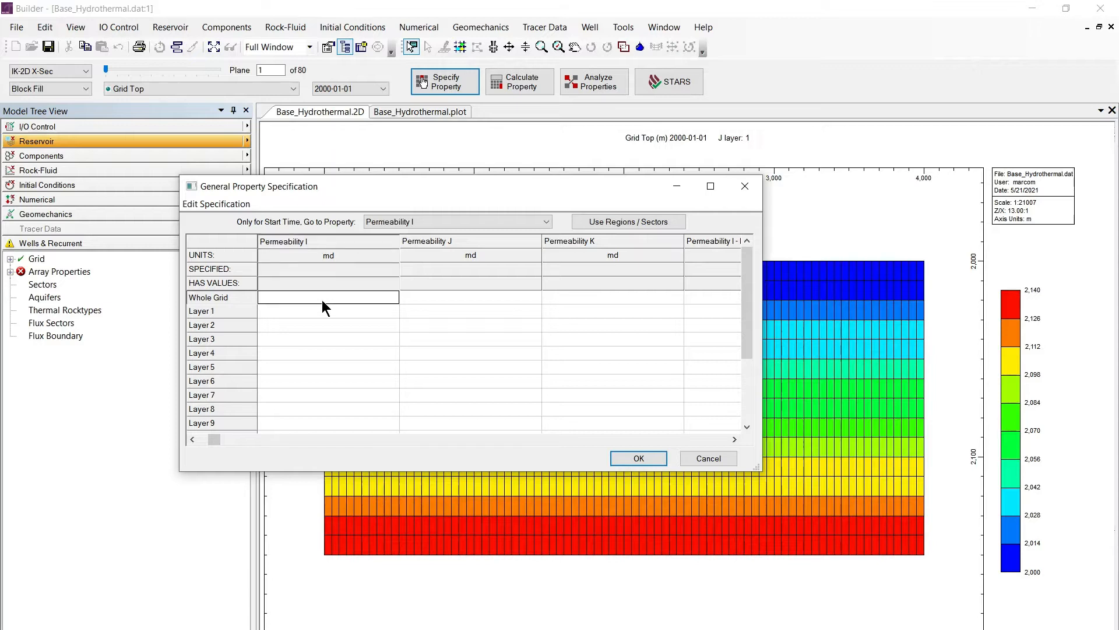
type("25")
Define whole-grid Permeability J as equal to the I-direction value using EQUALSI.
left_click(441, 297)
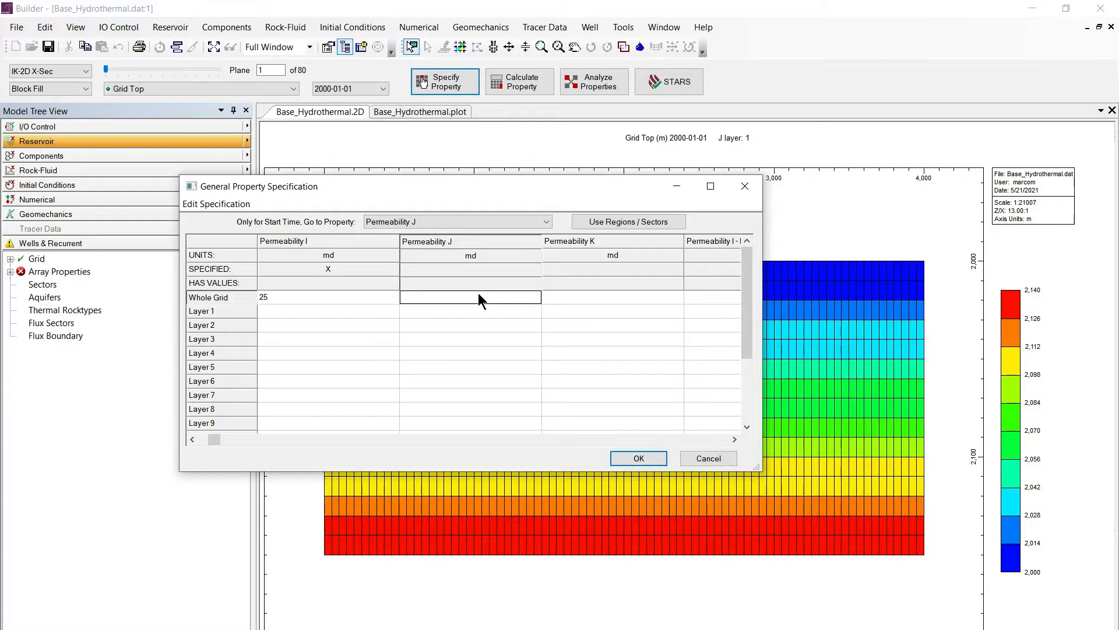
right_click(457, 297)
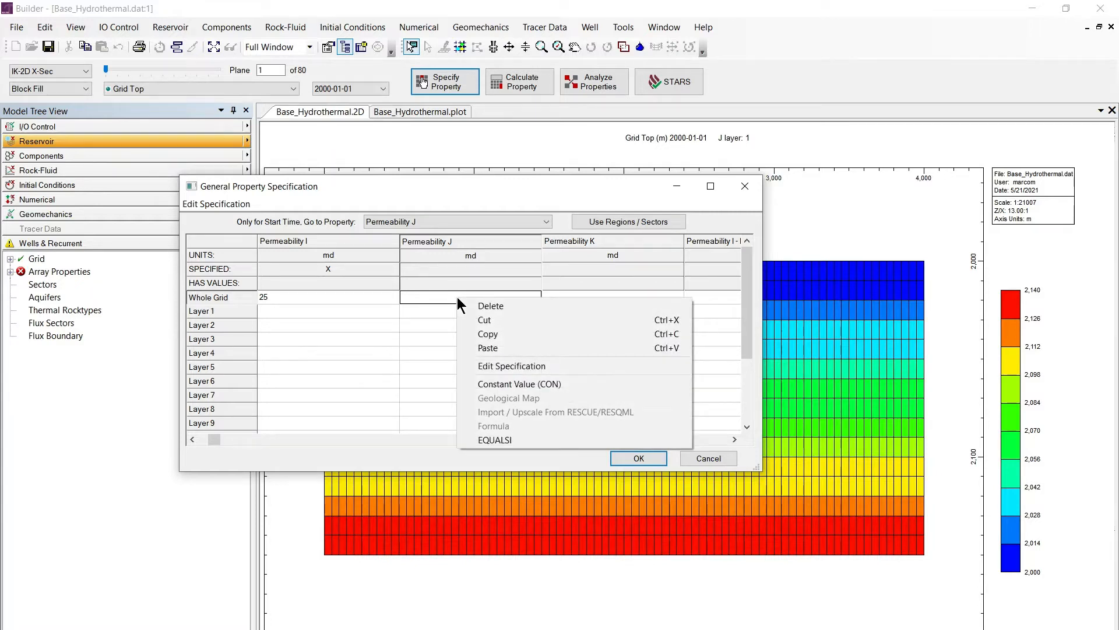
left_click(494, 440)
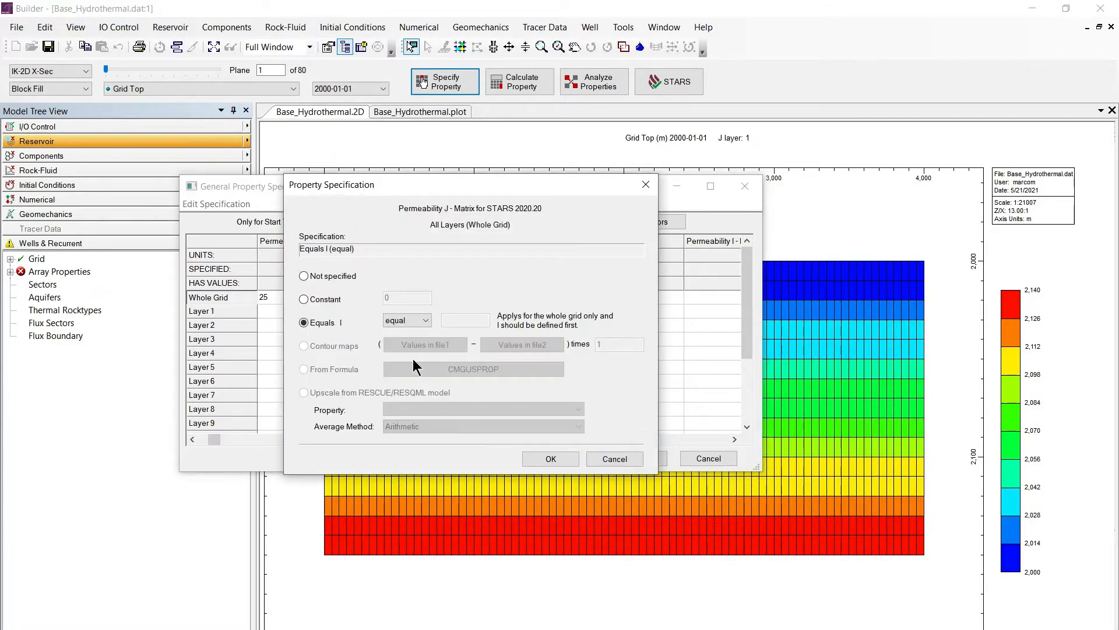
left_click(534, 457)
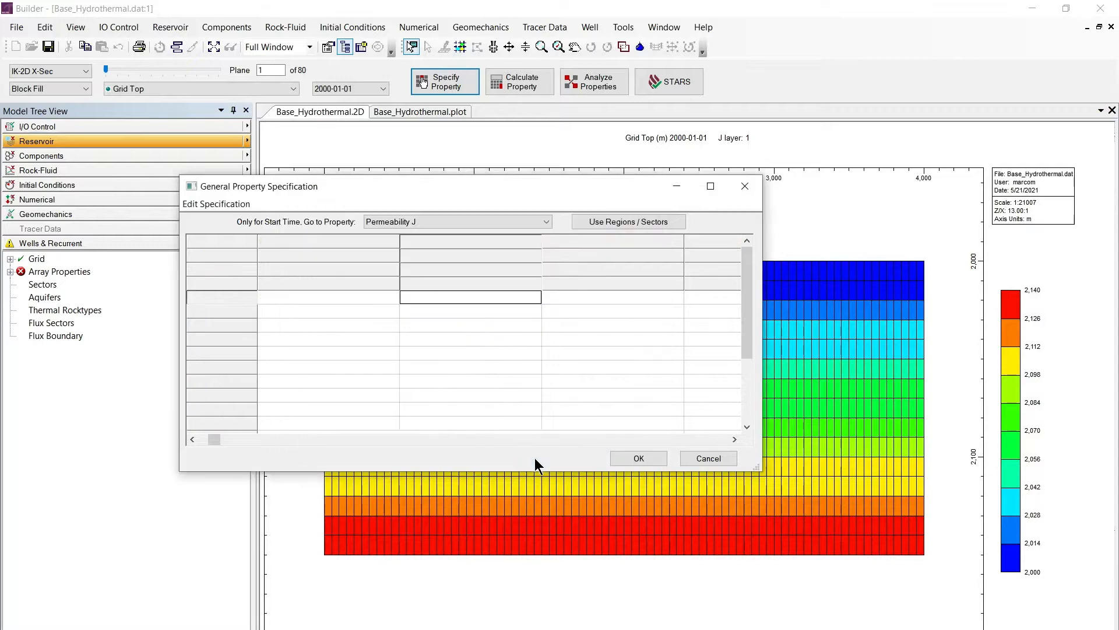
Define whole-grid Permeability K as the I value multiplied by 0.1, and calculate the block values for the porosity and permeabilities.
right_click(582, 299)
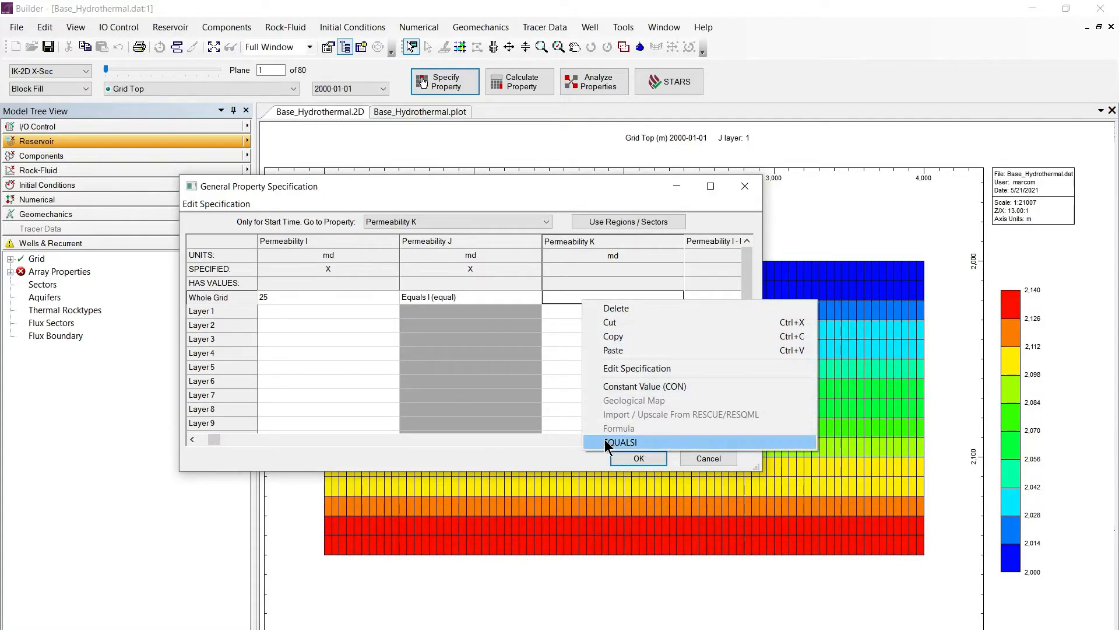
left_click(607, 443)
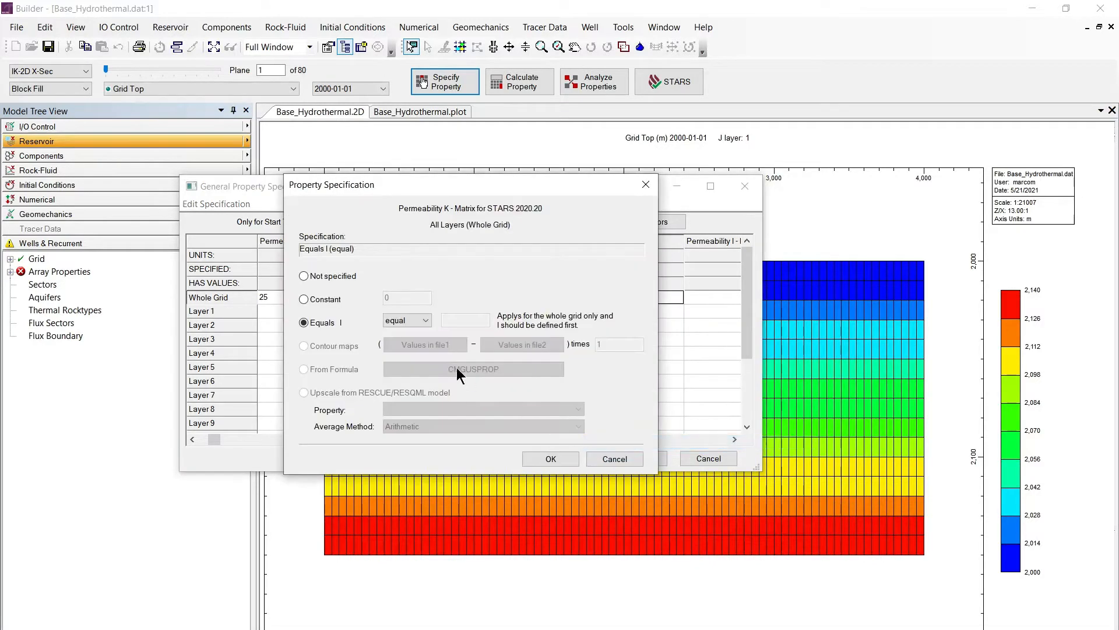
left_click(426, 320)
left_click(396, 342)
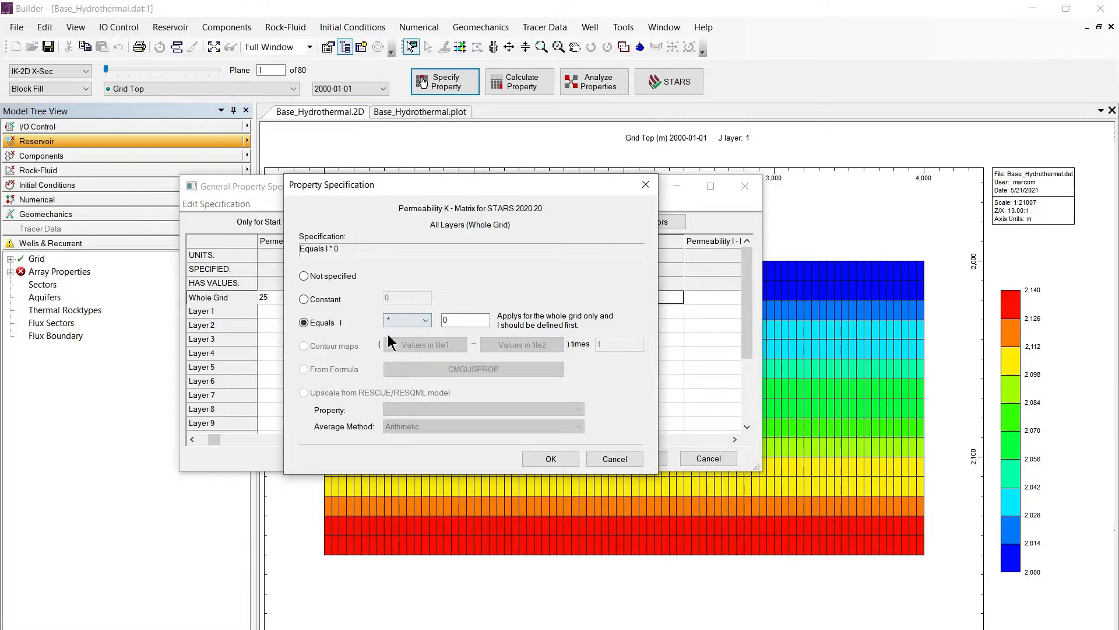
left_click(476, 321)
type(".1")
left_click(554, 459)
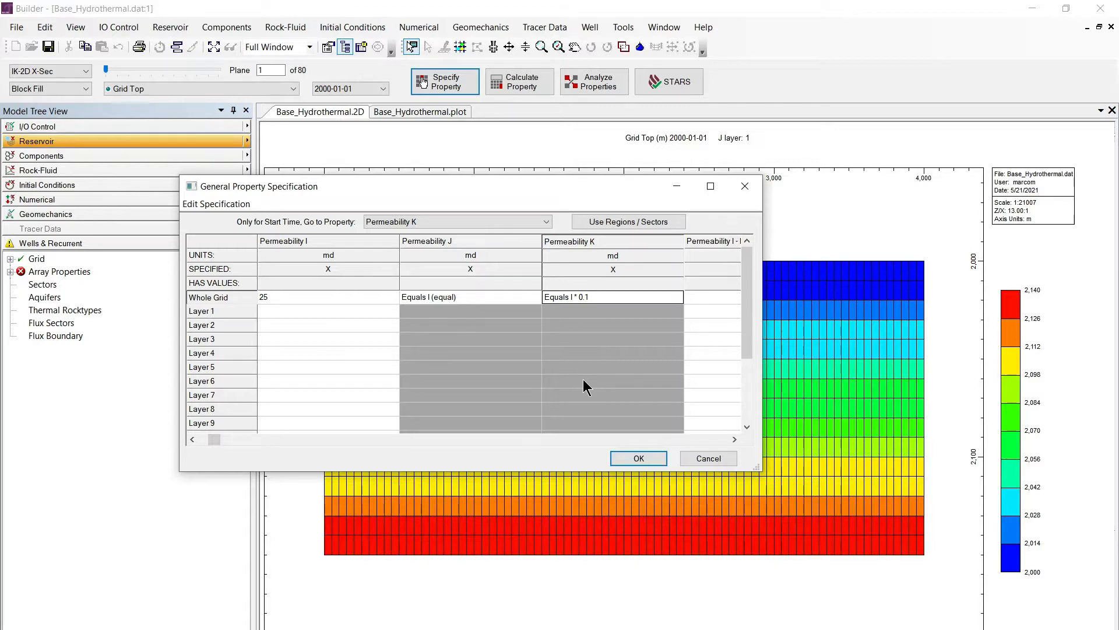
left_click(637, 458)
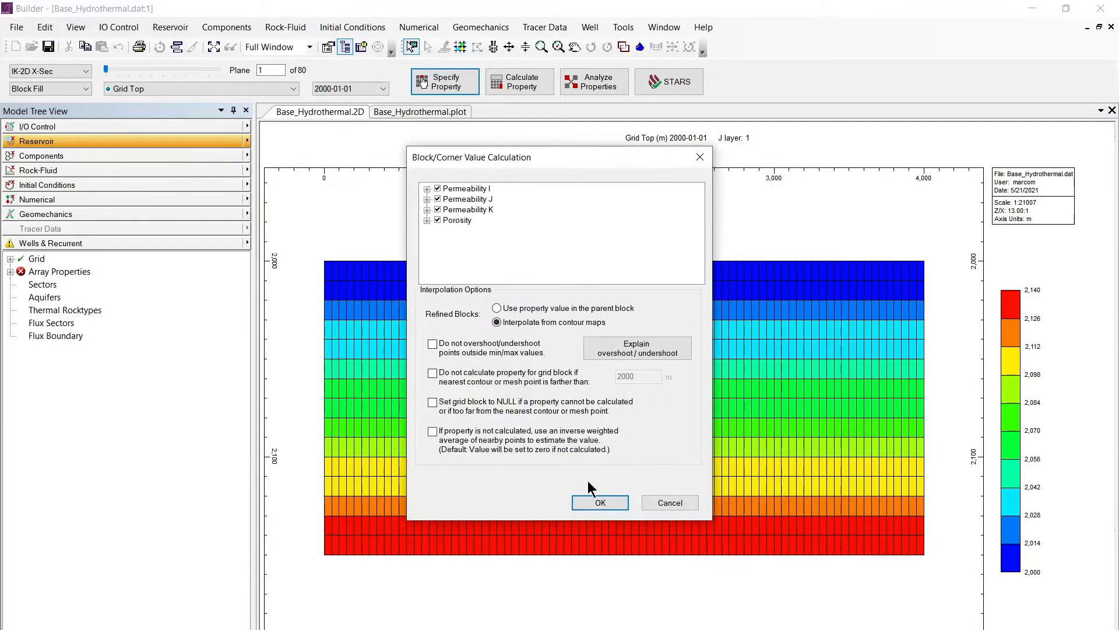
left_click(588, 501)
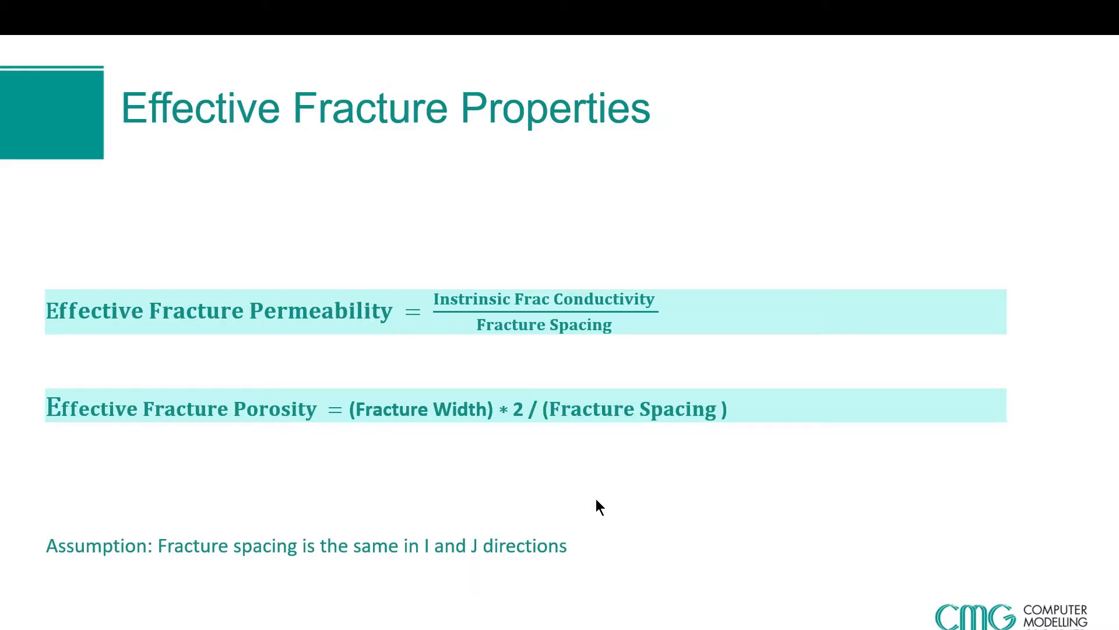
Switch back to Builder and specify Fracture Spacing I as 10 m for the whole grid.
key("alt+Tab")
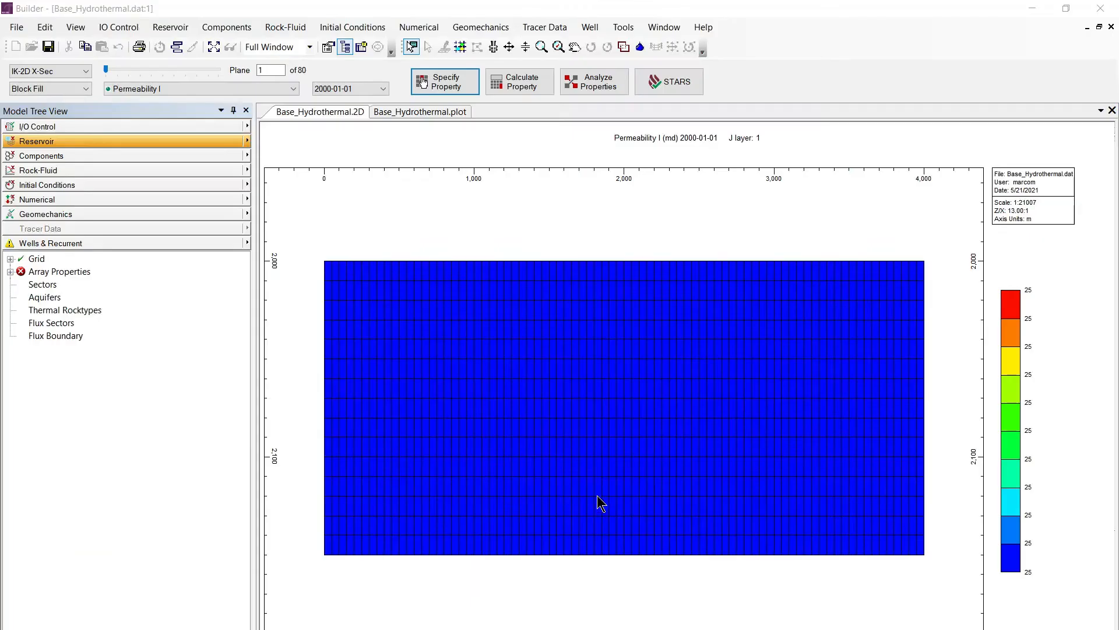
left_click(443, 84)
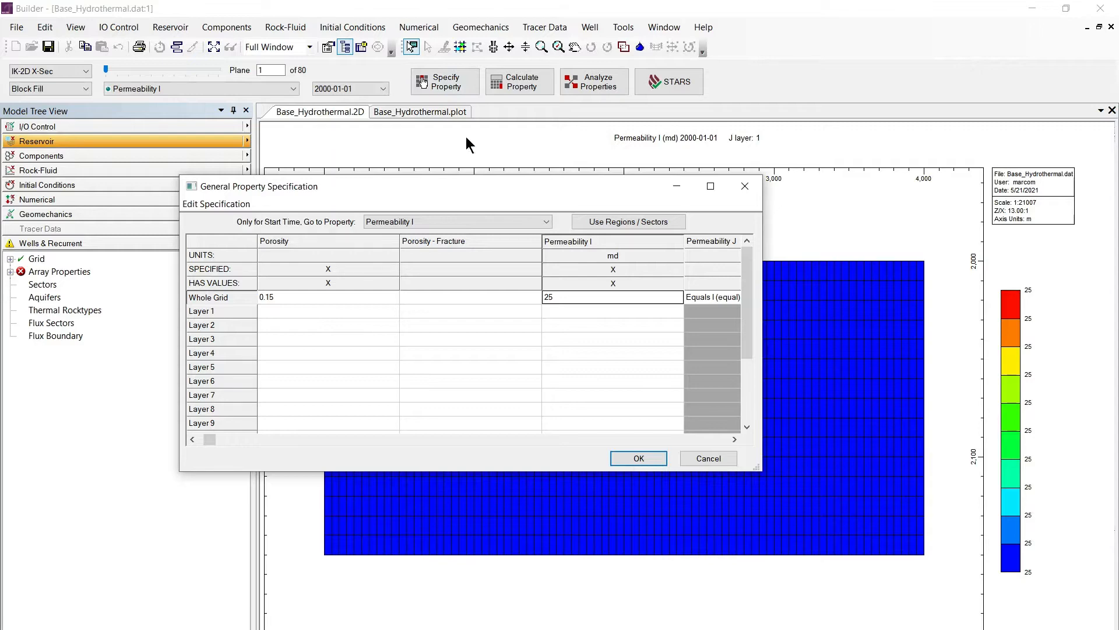
left_click(519, 220)
left_click_drag(548, 407, 538, 269)
left_click(443, 248)
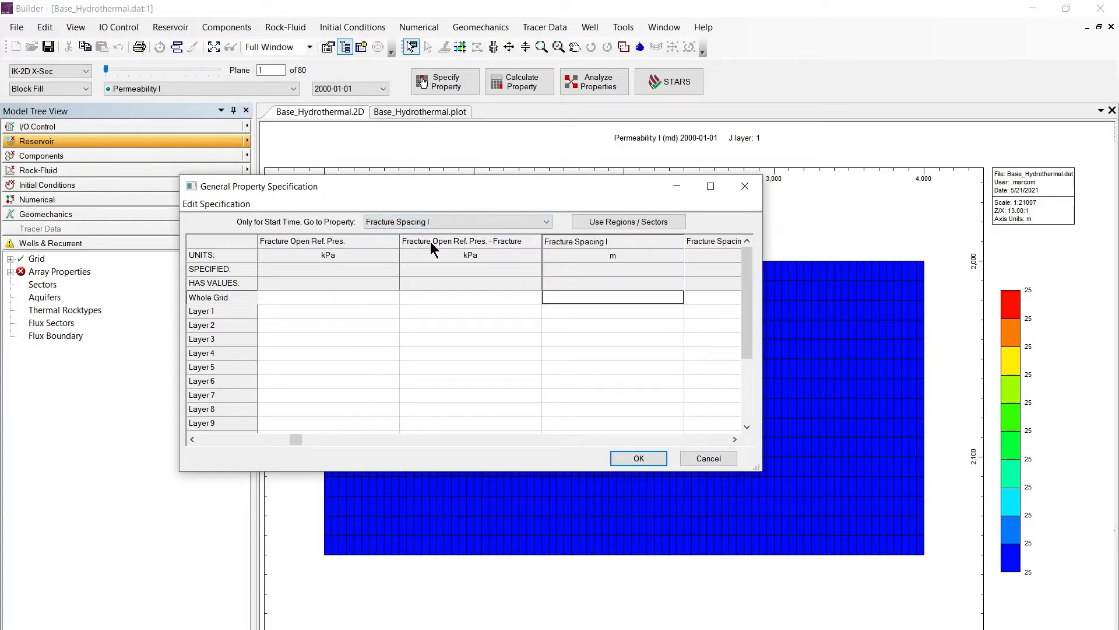
left_click(574, 299)
type("10")
Specify whole-grid Fracture Spacing J as 10 m and Fracture Spacing K as 0, and calculate the block values.
left_click(734, 439)
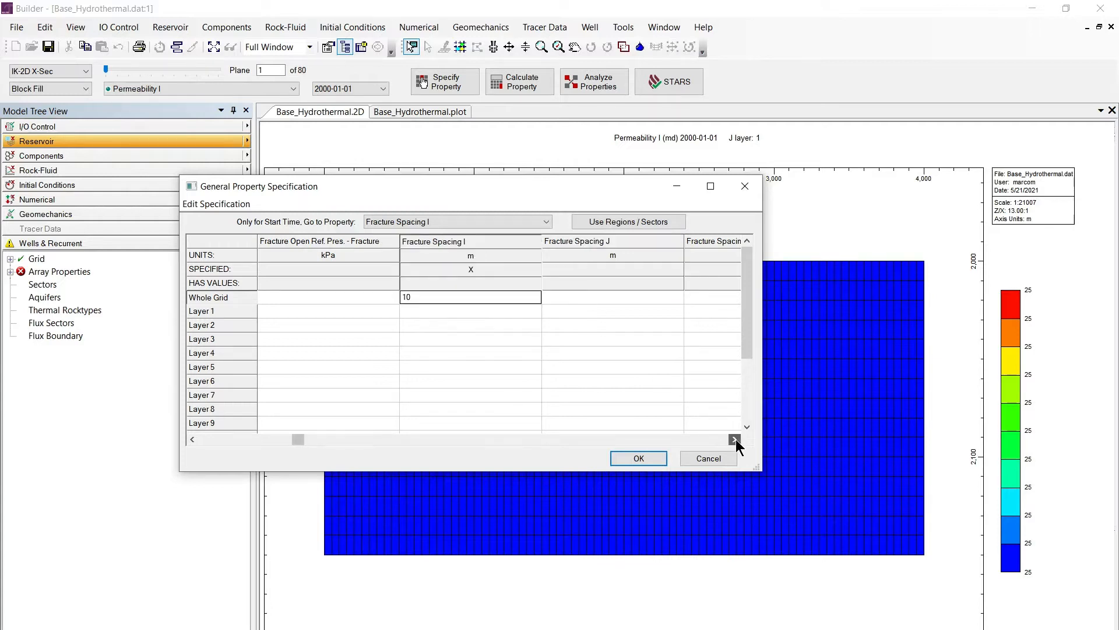
left_click(573, 299)
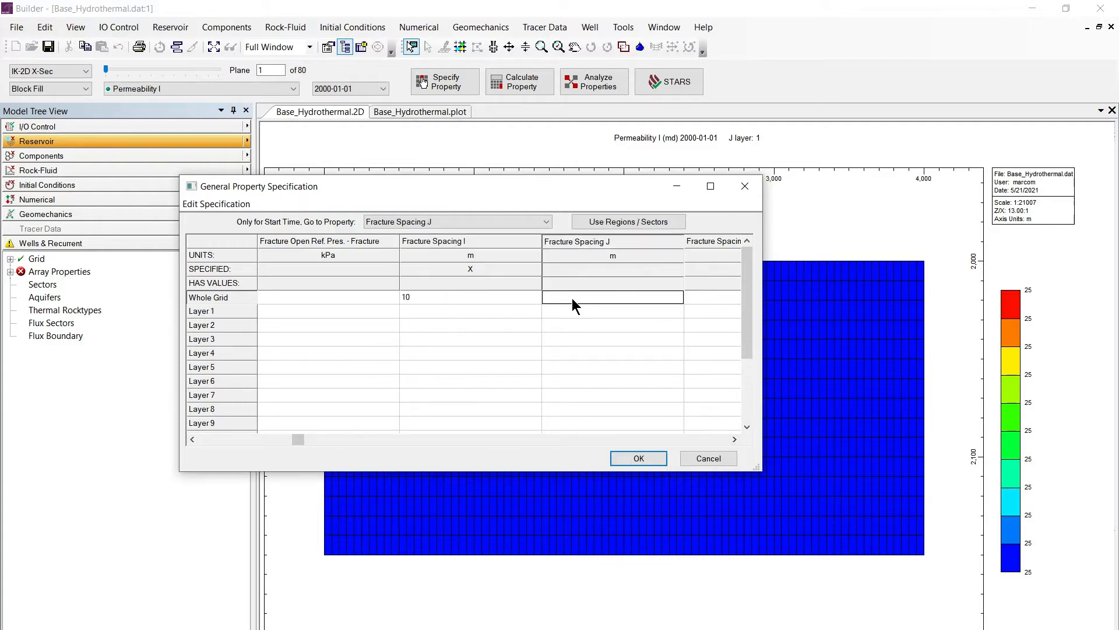
type("10")
left_click(694, 299)
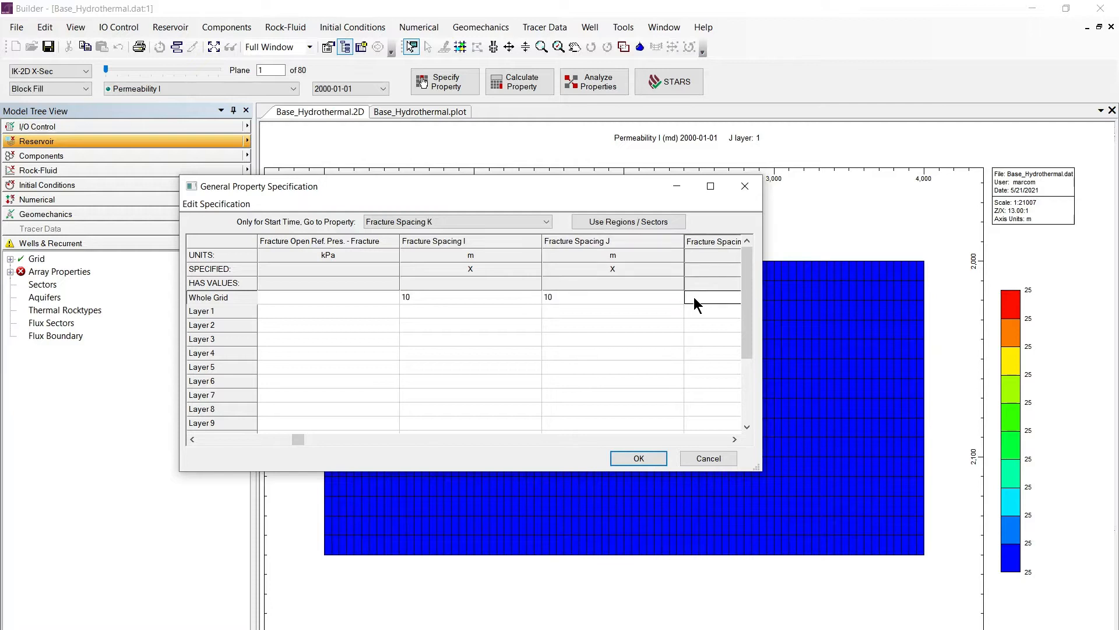
type("0")
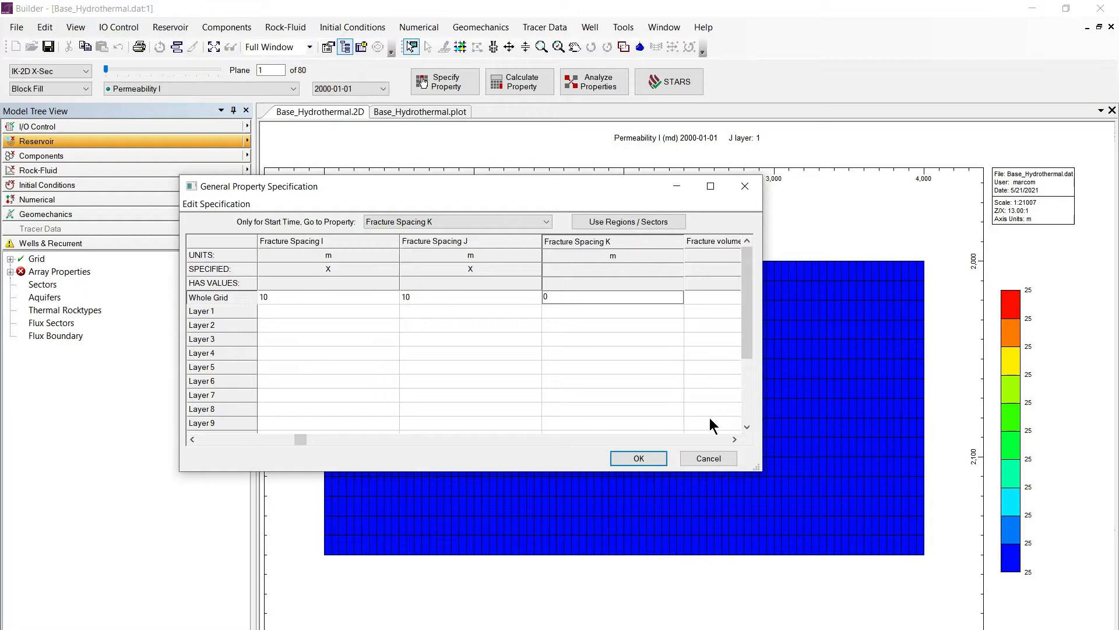
left_click(644, 458)
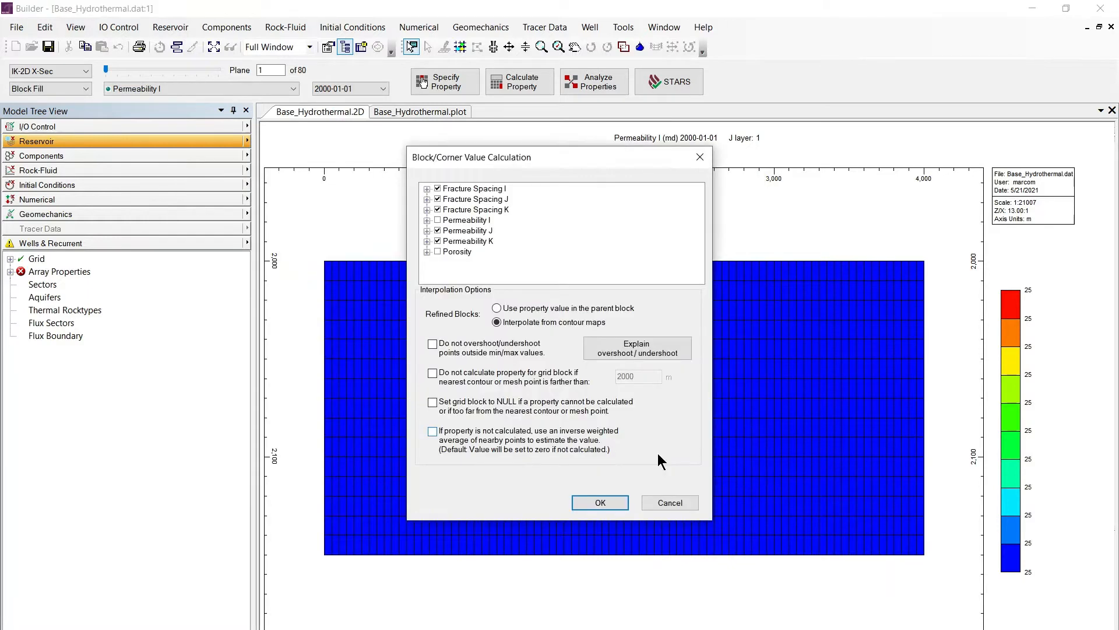
left_click(596, 502)
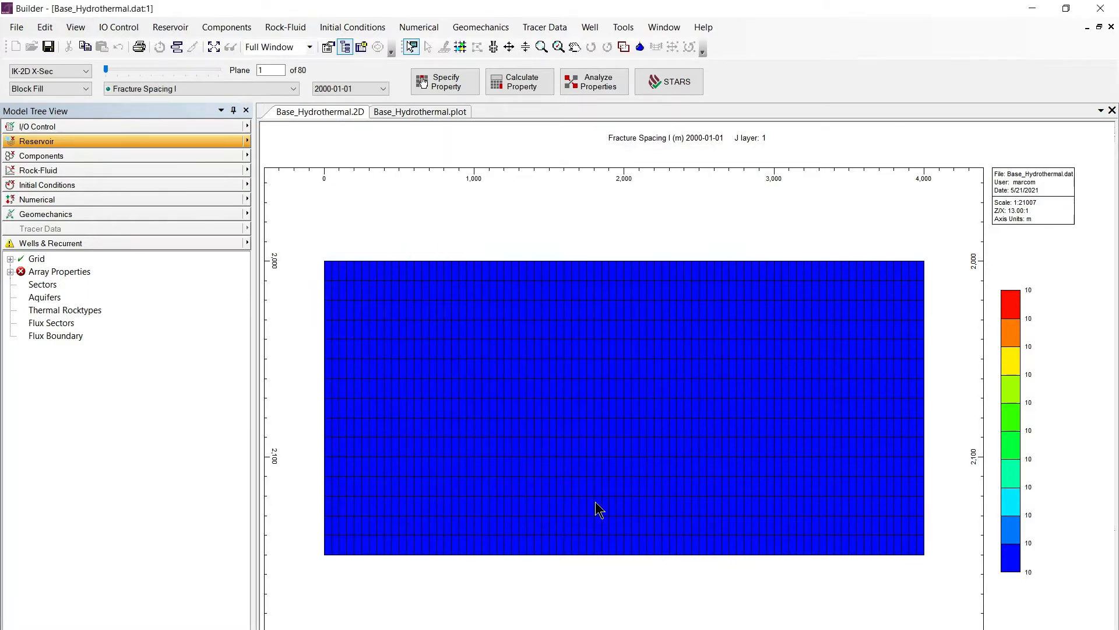
Create a formula named Frac_Perm in the Formula Manager with Fracture Spacing I as its independent variable X0.
left_click(621, 27)
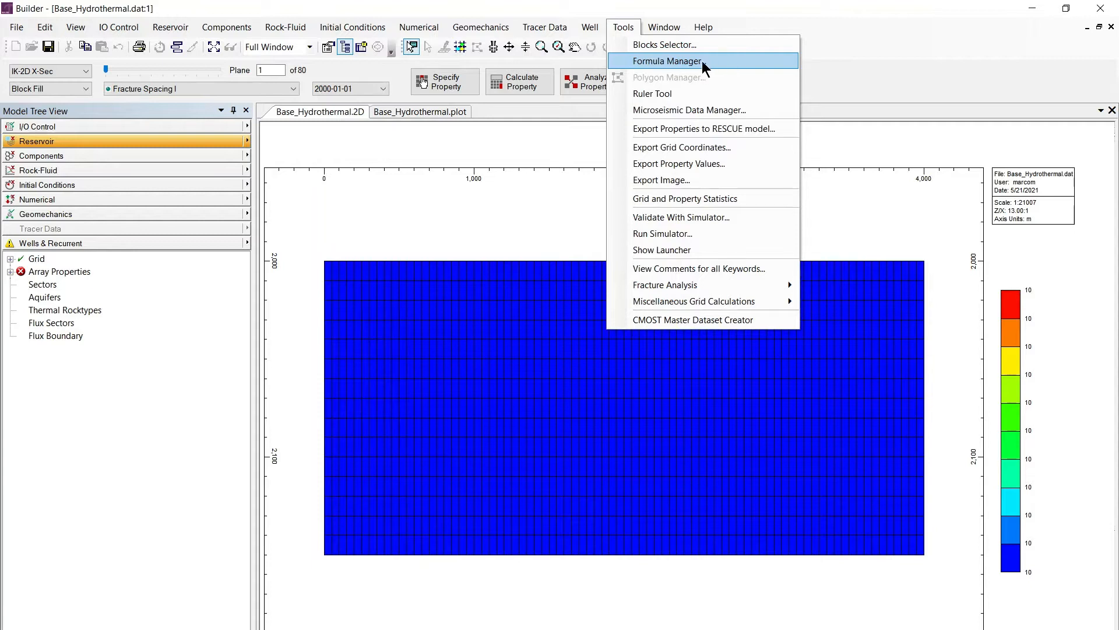
left_click(718, 63)
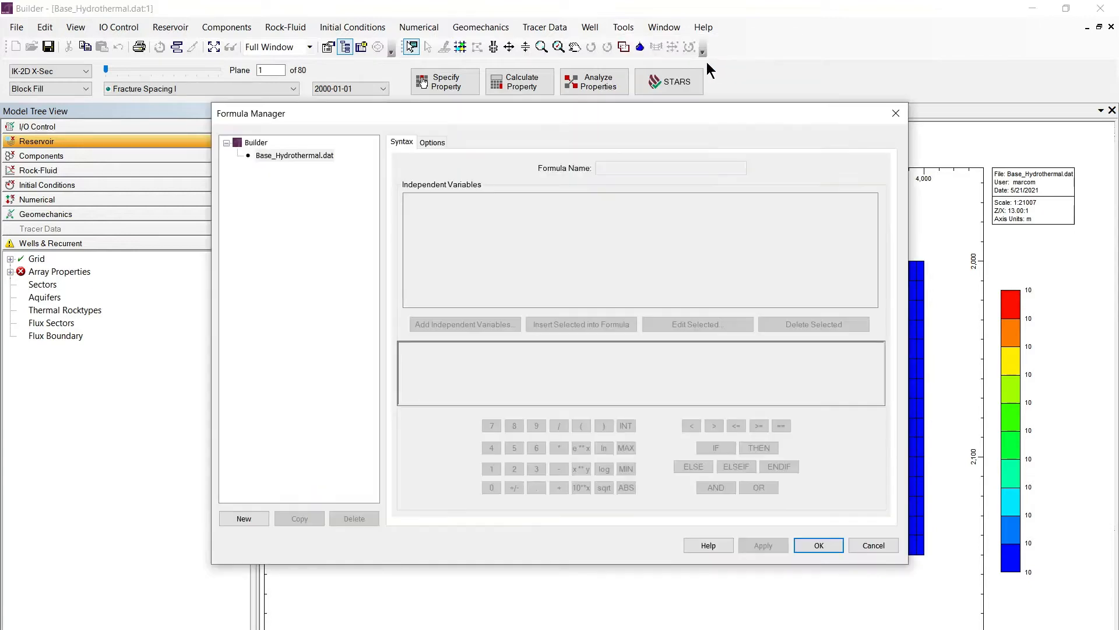
left_click(247, 518)
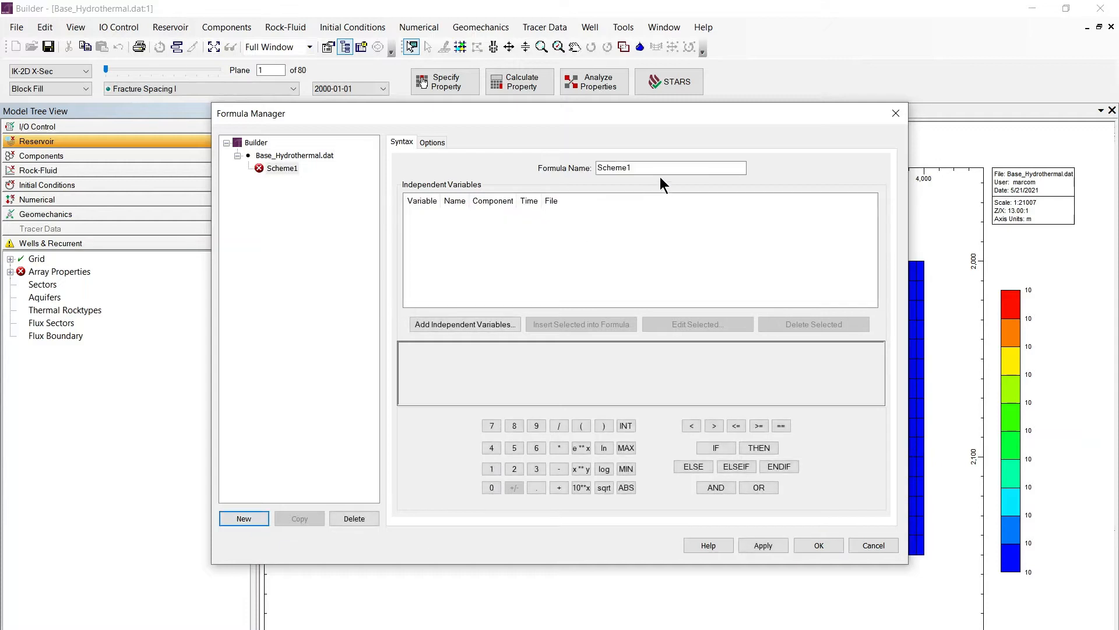
type("F")
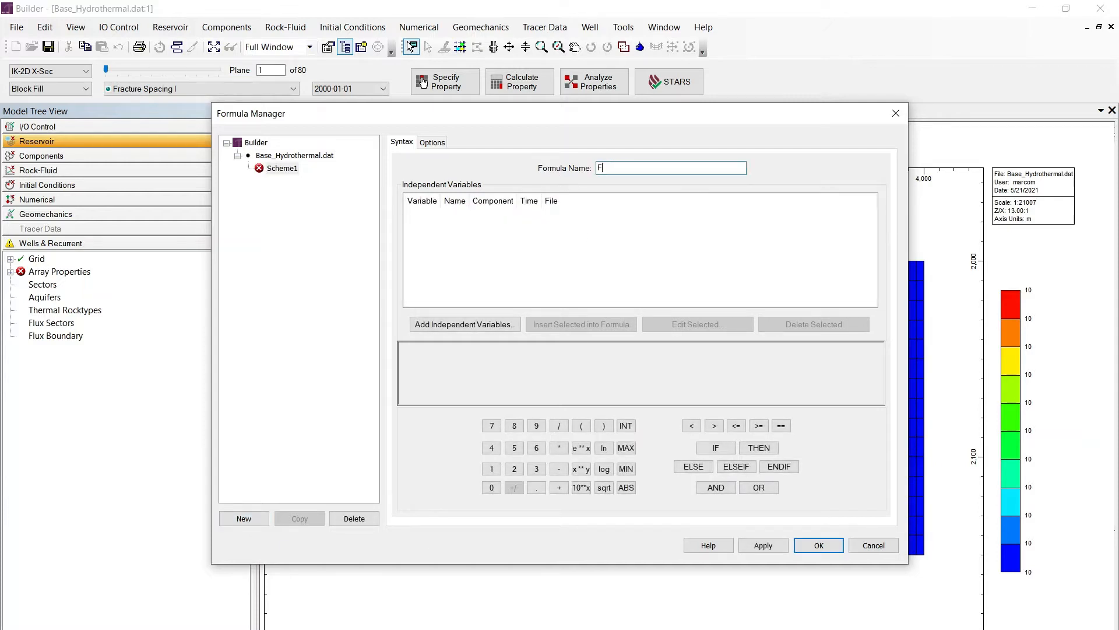
type("rac_Perm")
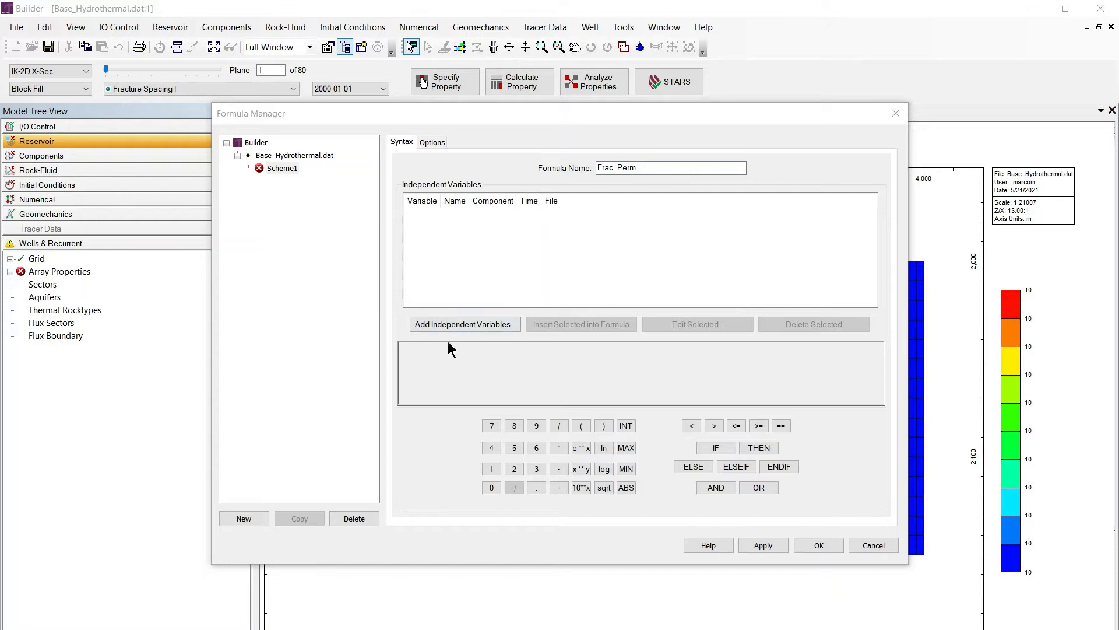
left_click(458, 324)
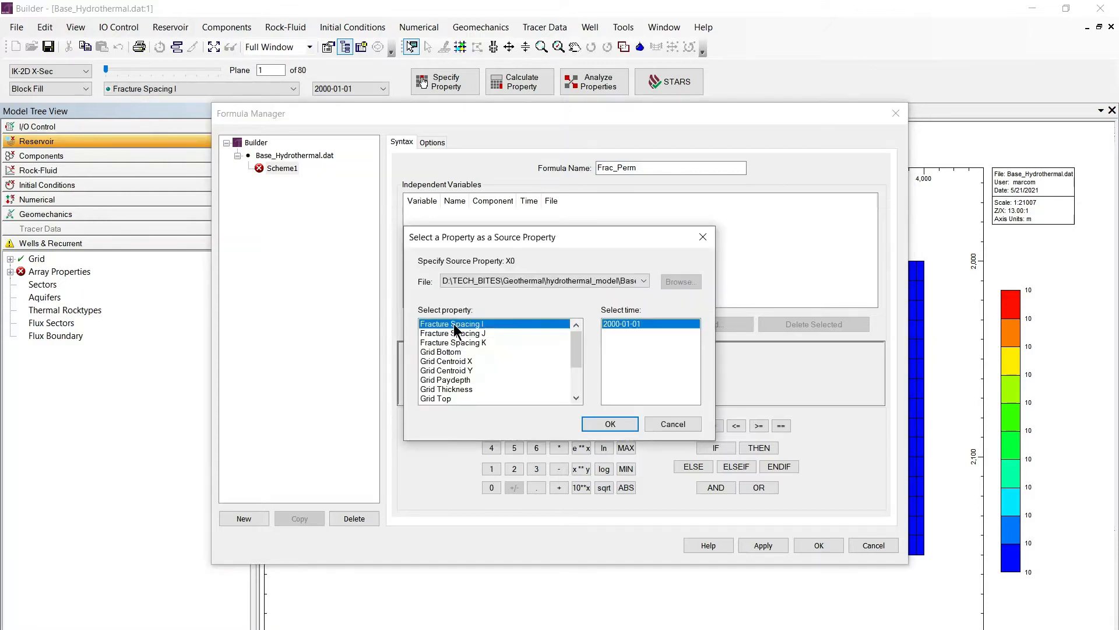
left_click(603, 425)
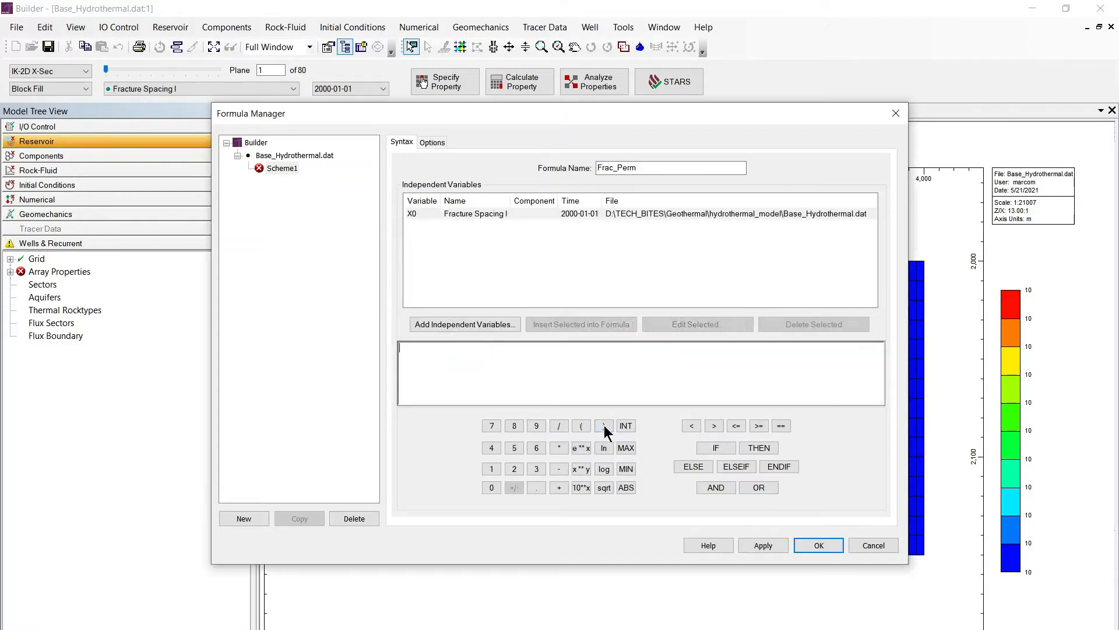
Define the Frac_Perm formula as 50 / X0 and apply it.
left_click(470, 356)
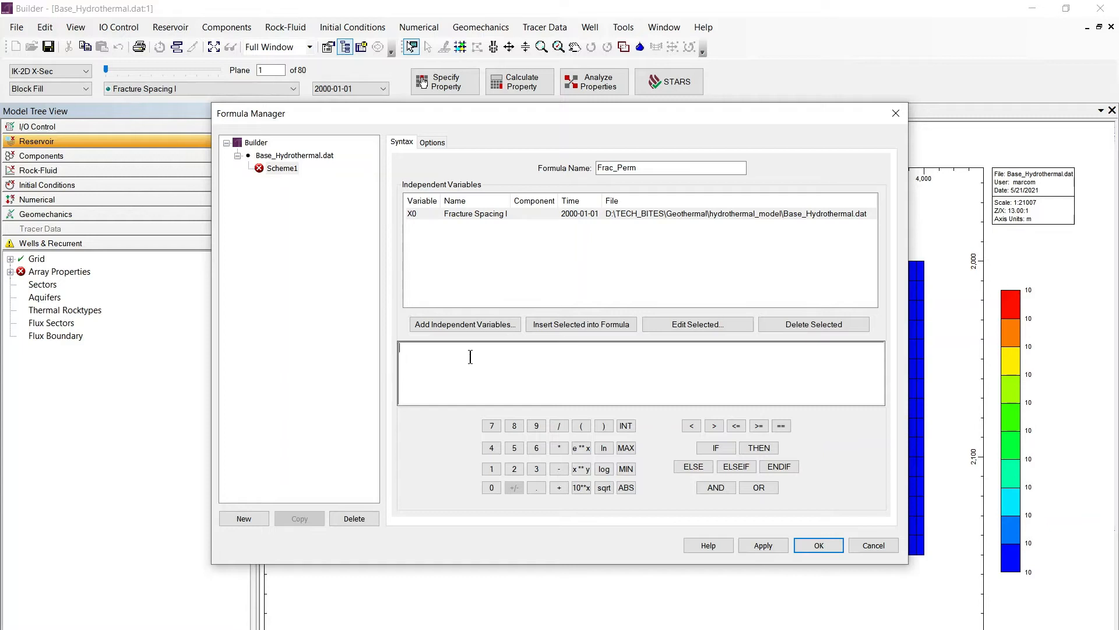
type("50")
left_click(558, 425)
left_click(460, 214)
left_click(548, 322)
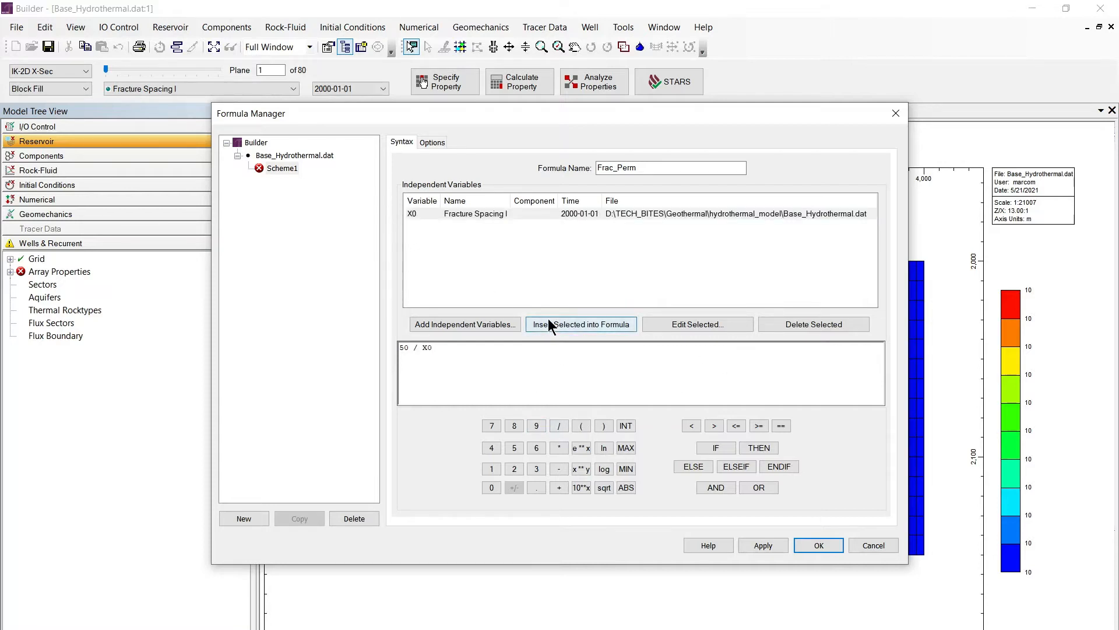
left_click(752, 547)
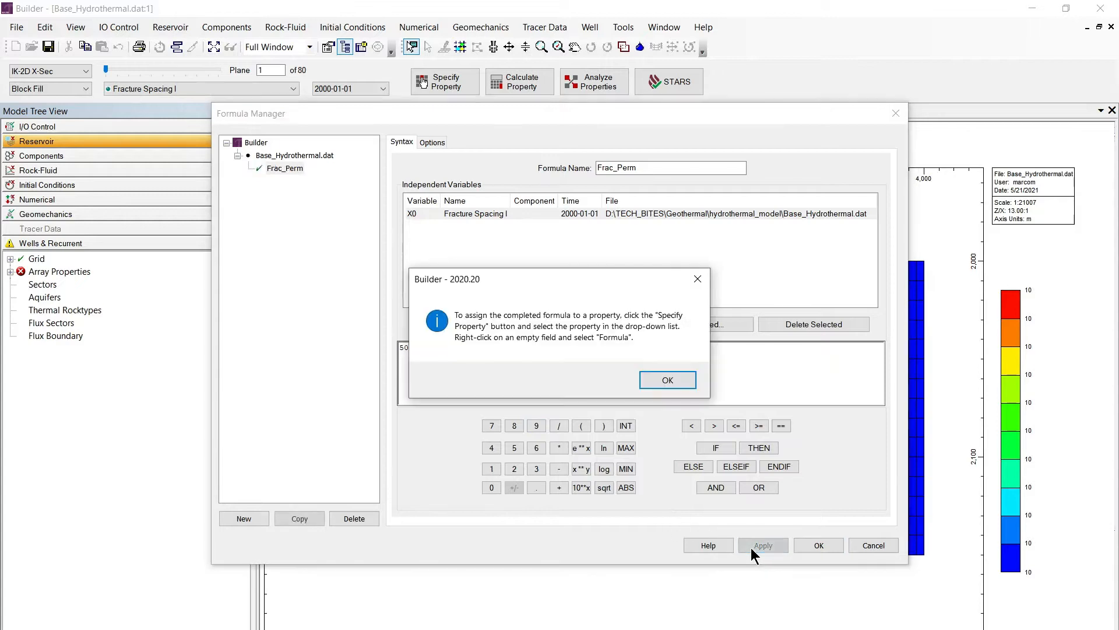
left_click(668, 379)
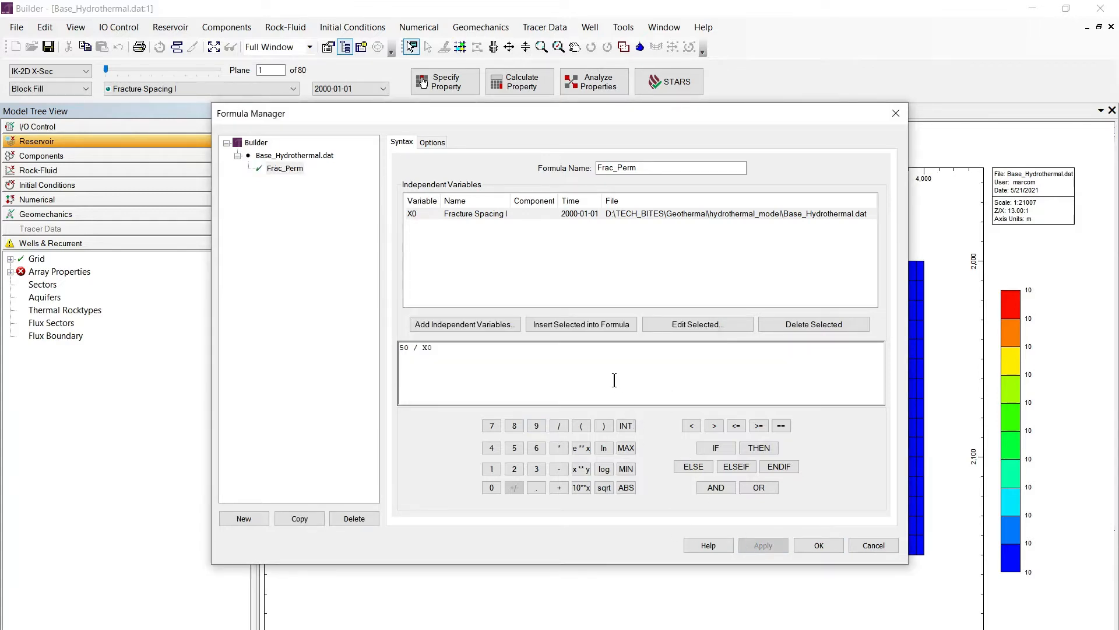
Create a second formula named Frac_Por with Fracture Spacing I as its independent variable X0.
left_click(264, 517)
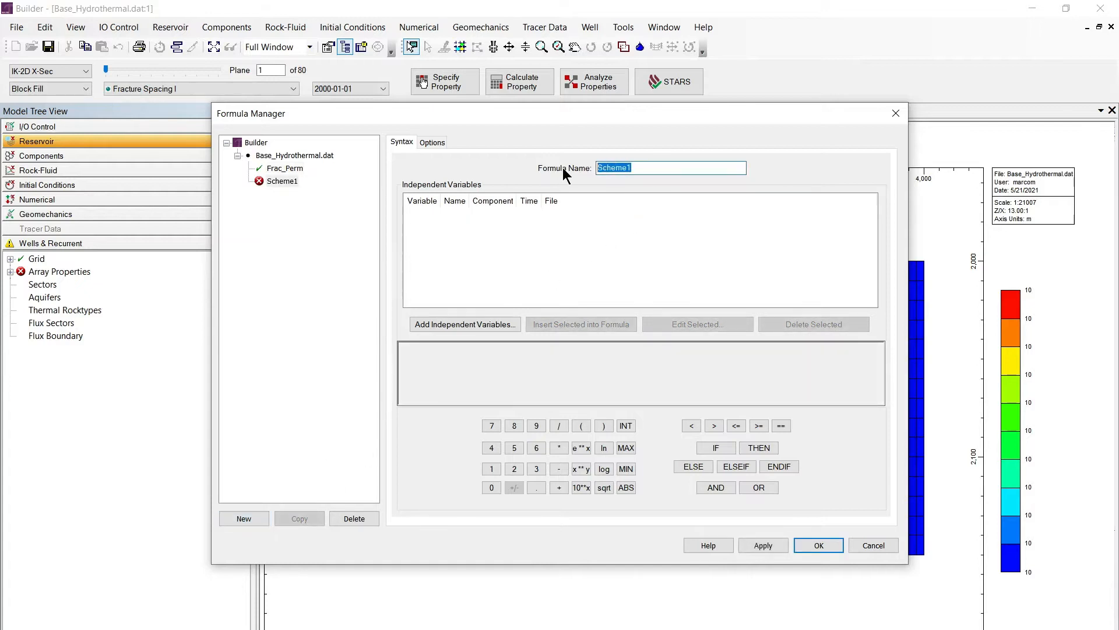
type("Frac_Por")
left_click(474, 328)
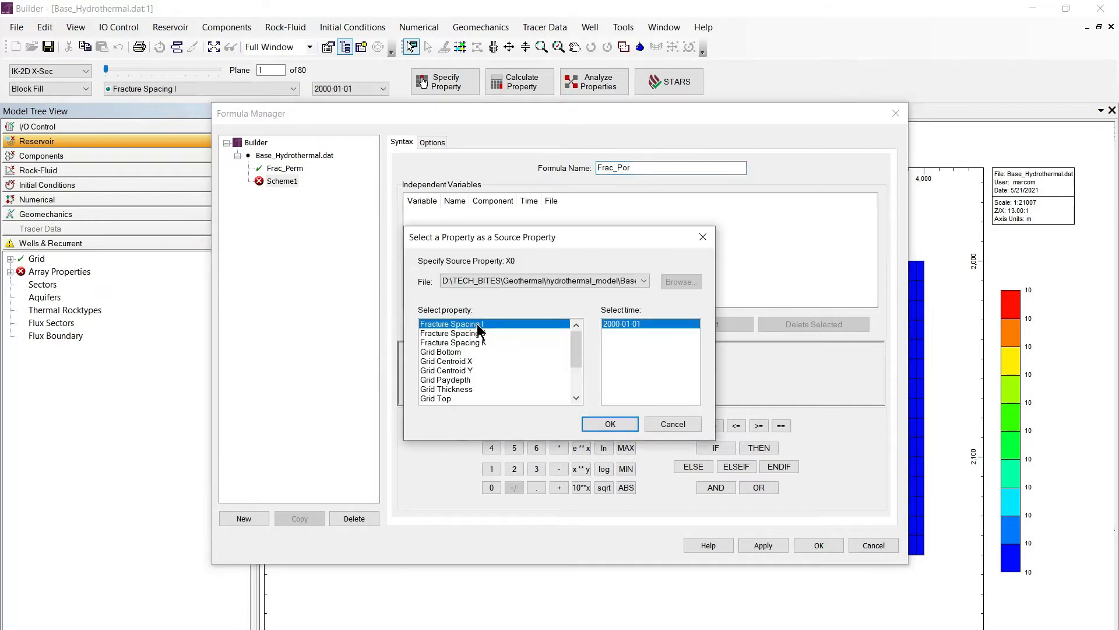
left_click(610, 424)
Define the Frac_Por formula as 0.002 * ( 2 / X0 ), apply it and close the Formula Manager.
left_click(500, 366)
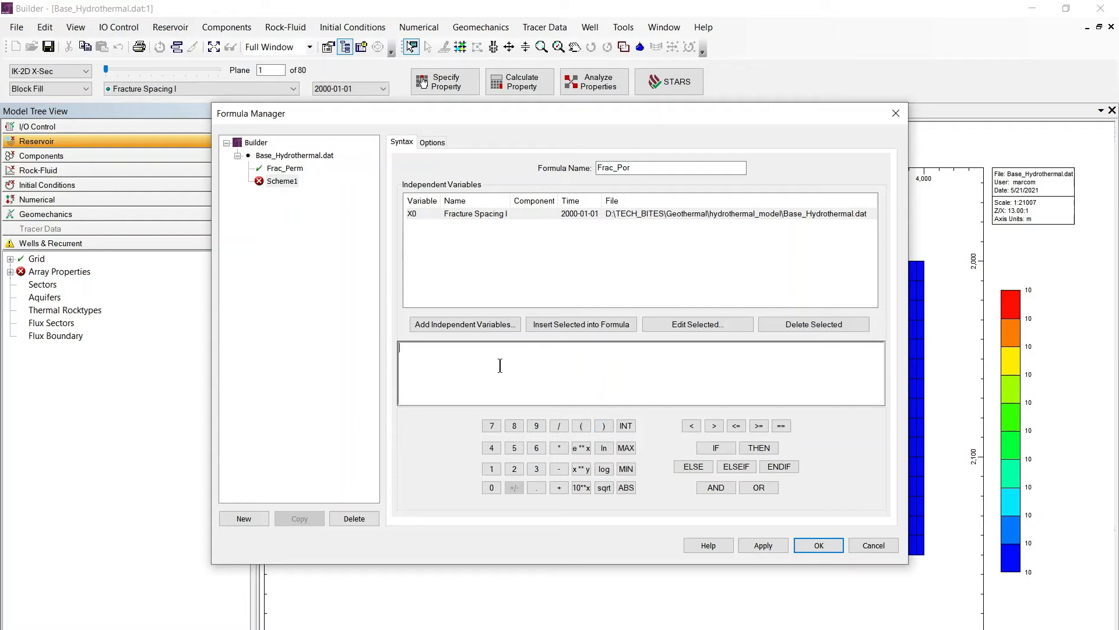
type("0.002 *  (")
left_click(514, 467)
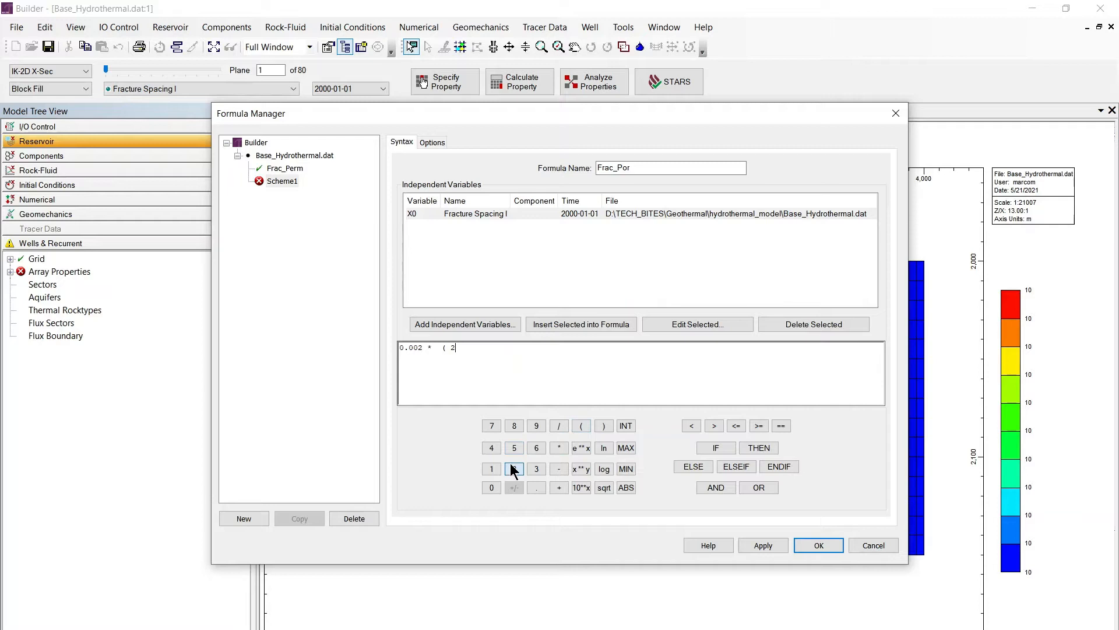
left_click(558, 425)
left_click(464, 215)
left_click(565, 324)
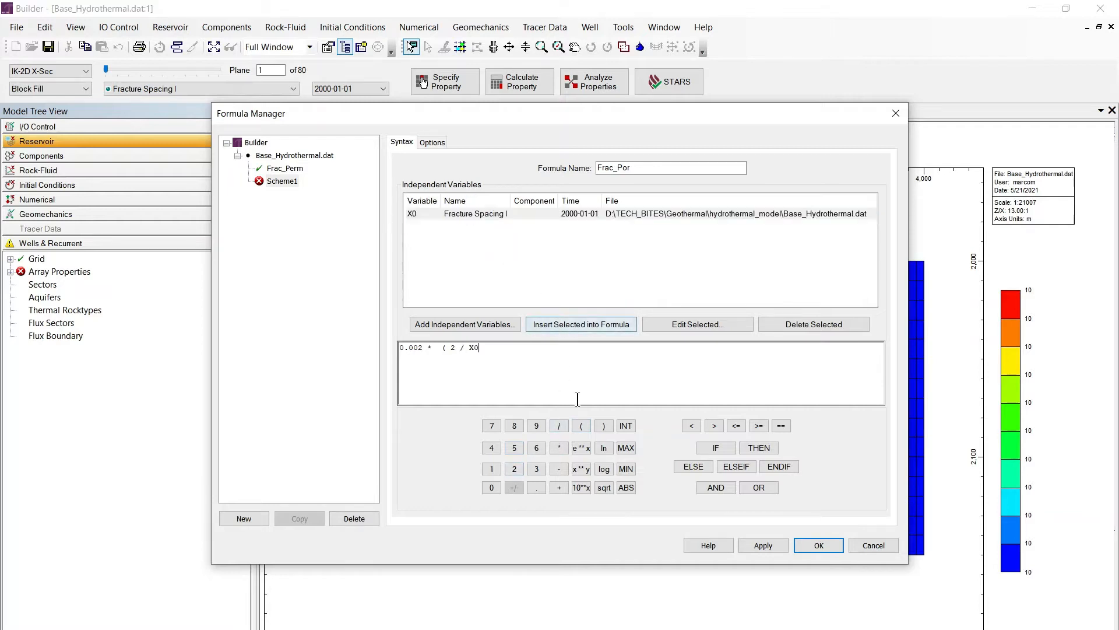
left_click(603, 425)
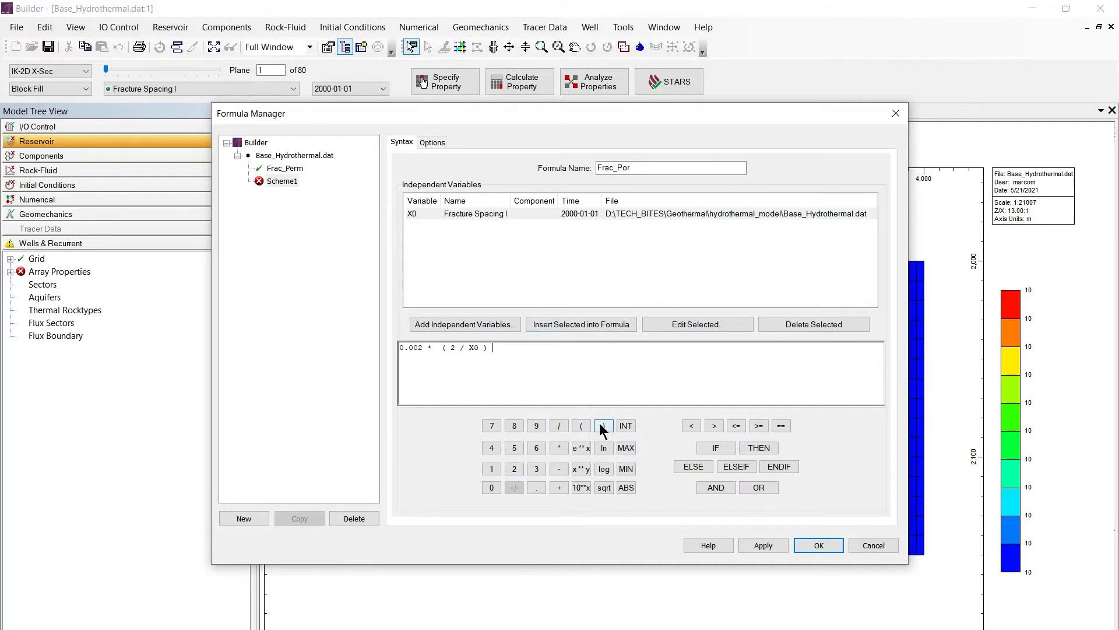
left_click(774, 545)
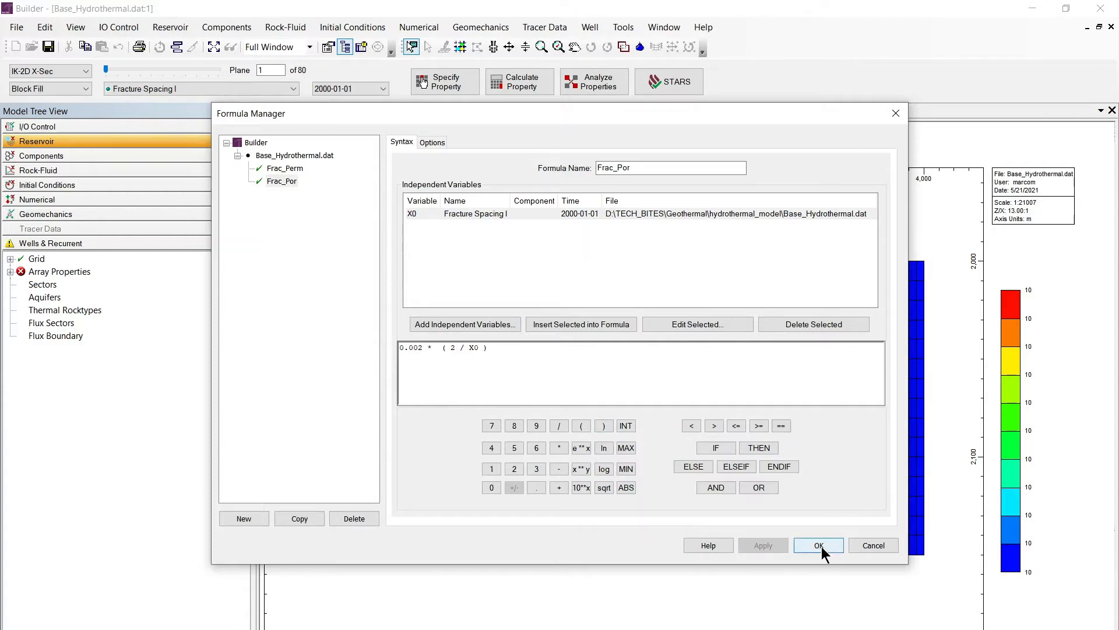
left_click(819, 545)
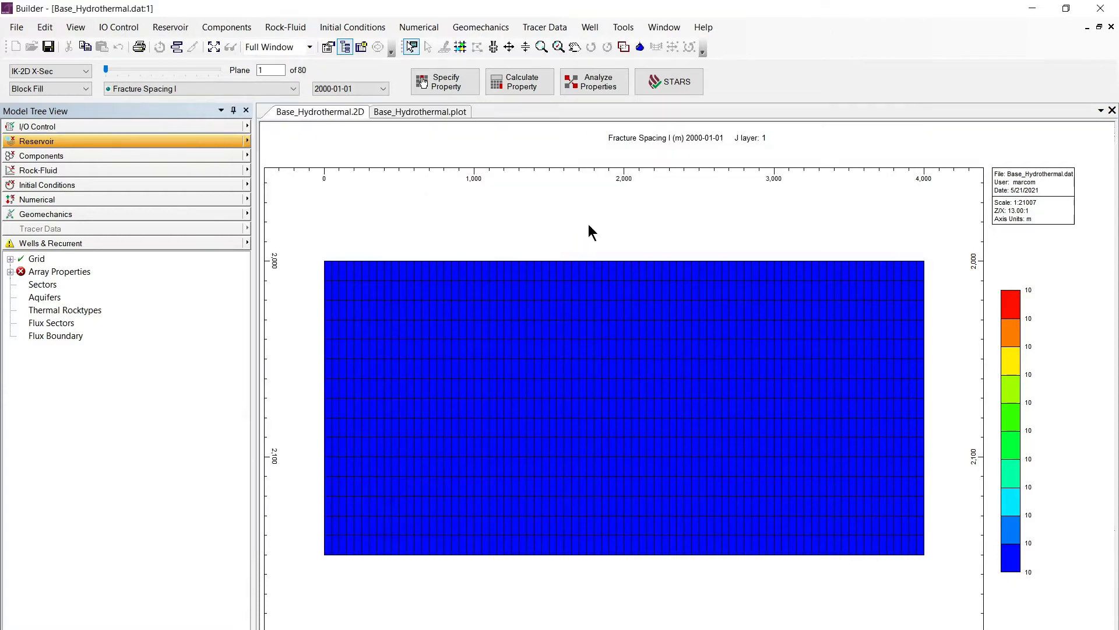
Specify Porosity - Fracture for the whole grid from the Frac_Por formula.
left_click(453, 79)
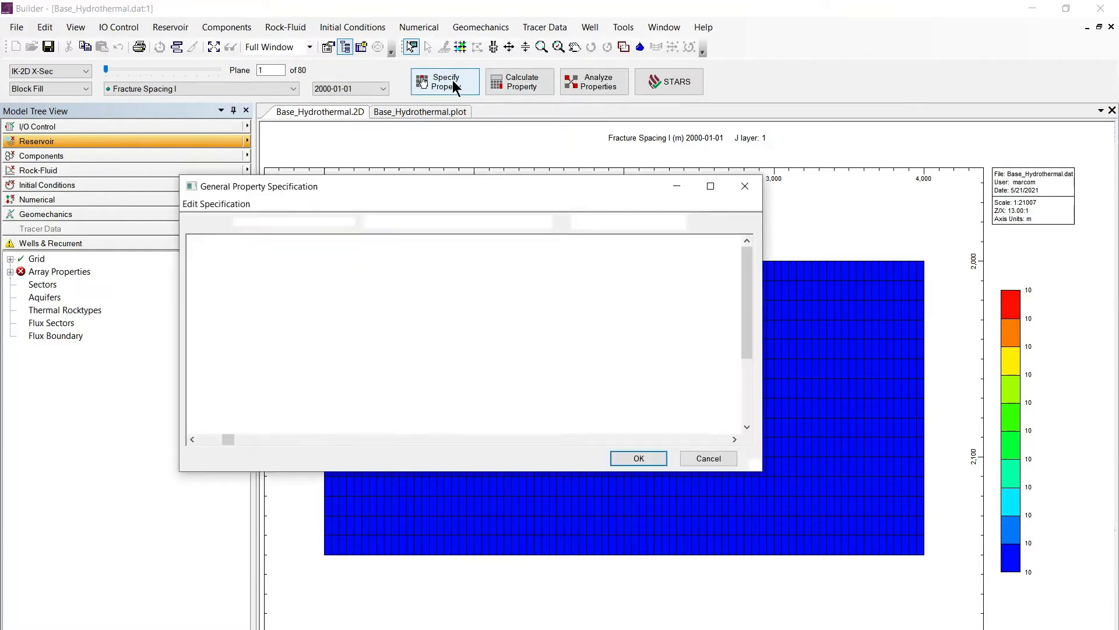
left_click(536, 222)
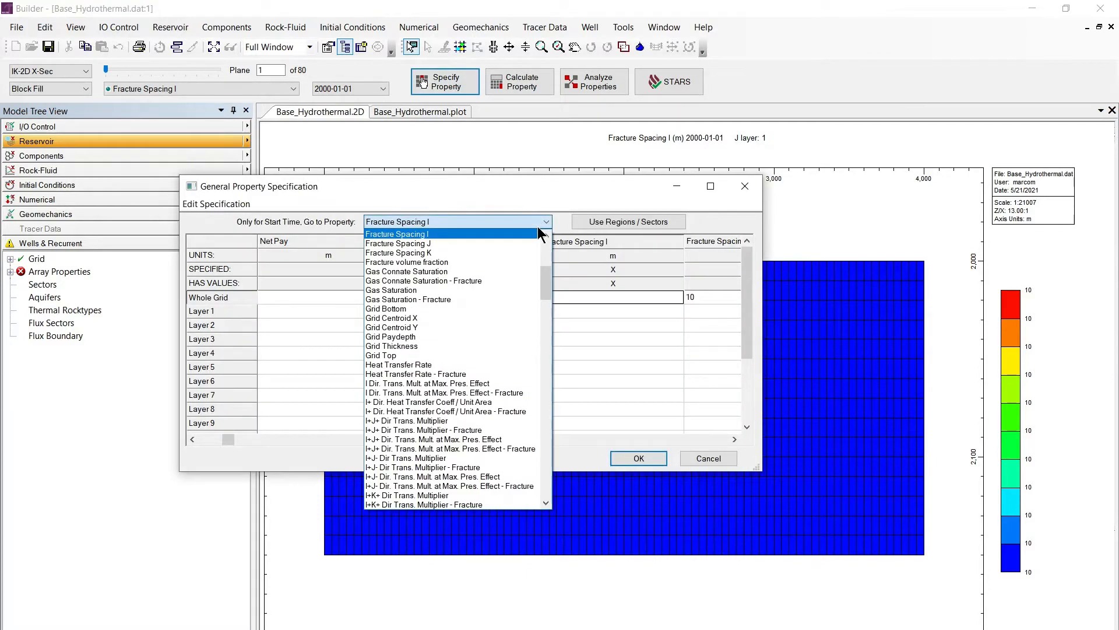
left_click_drag(546, 272, 544, 399)
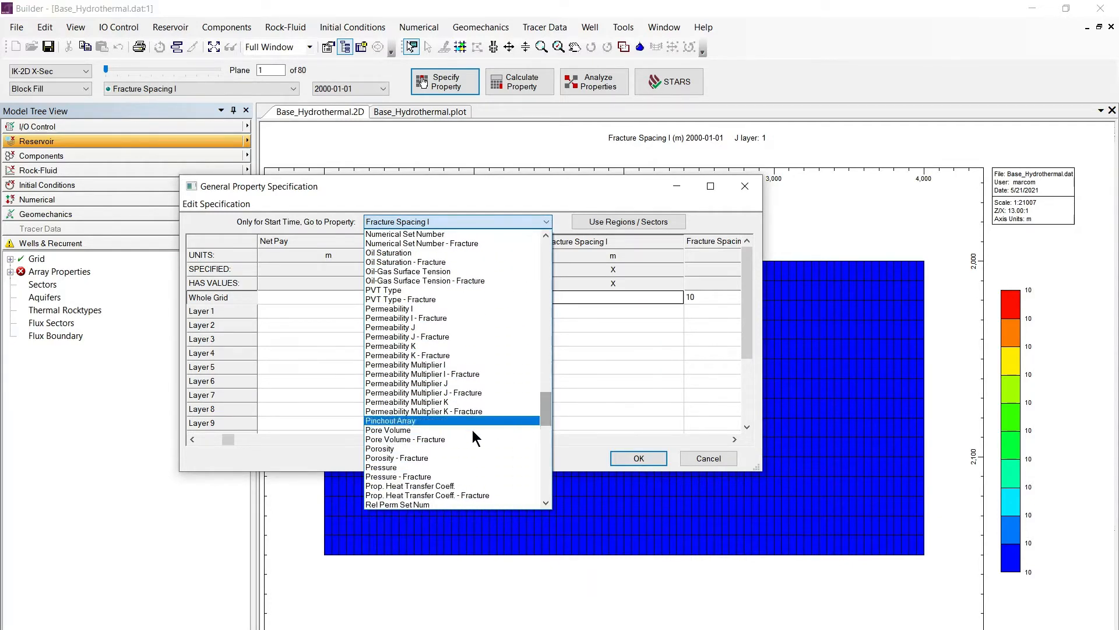
left_click(417, 458)
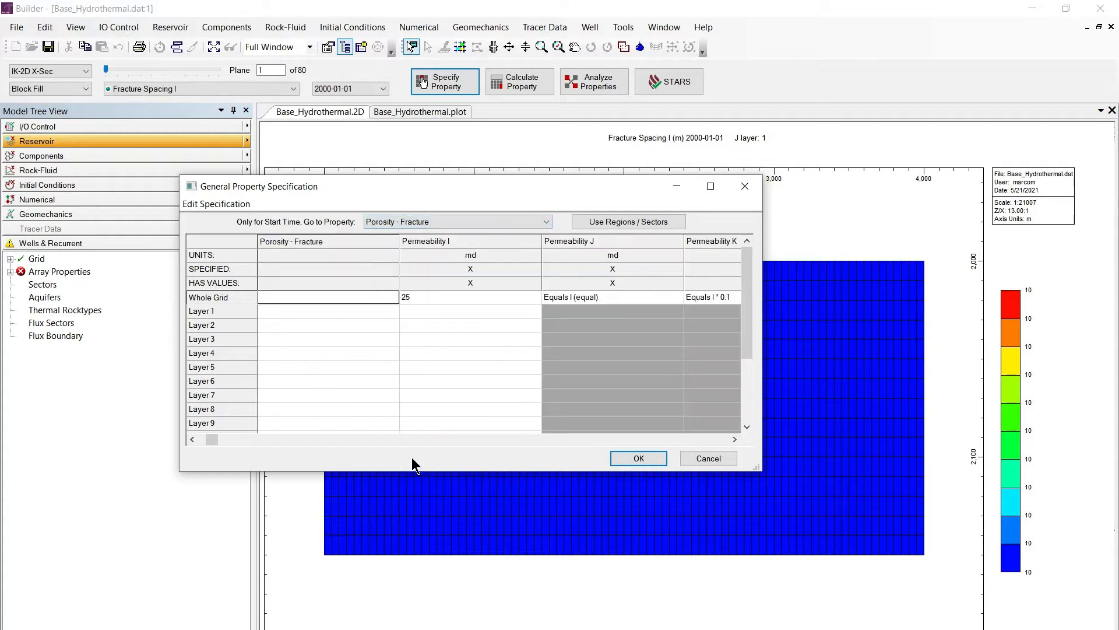
right_click(269, 298)
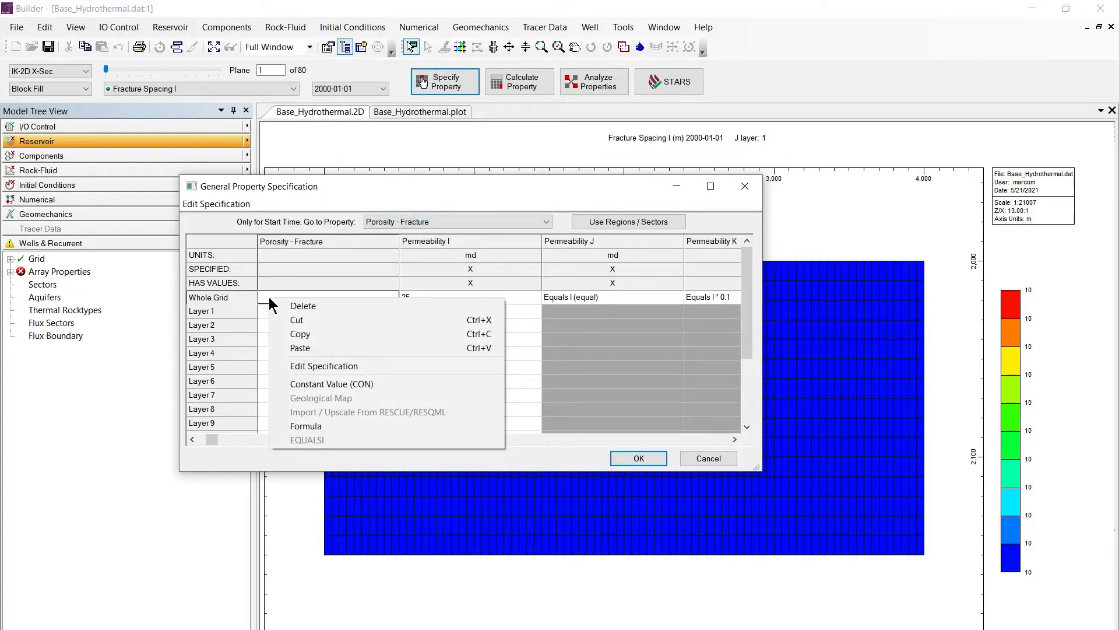
left_click(313, 427)
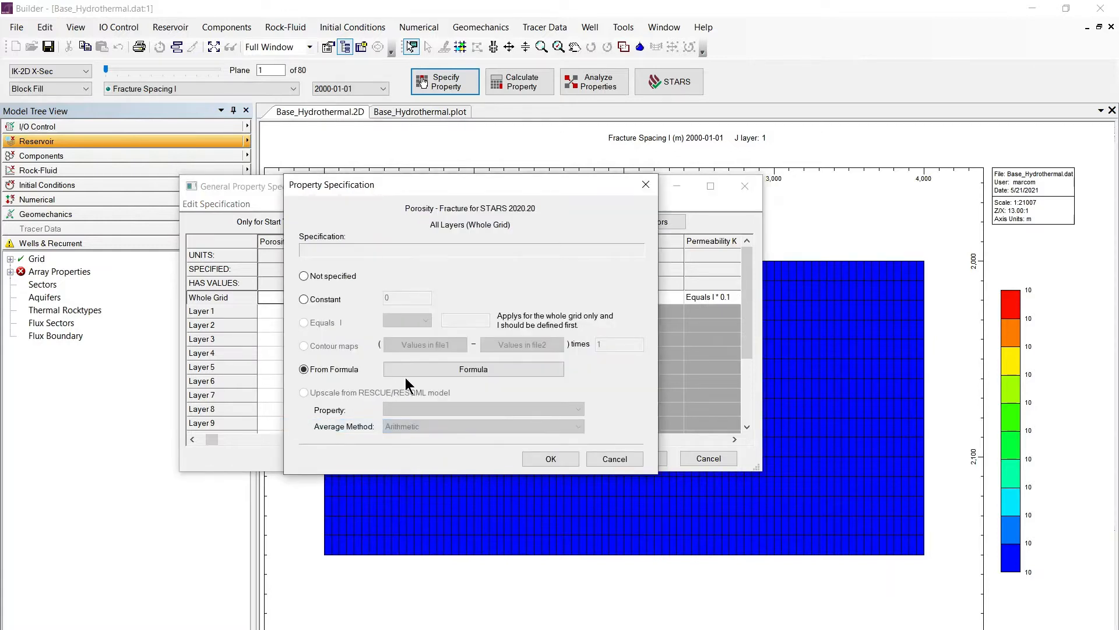
left_click(422, 370)
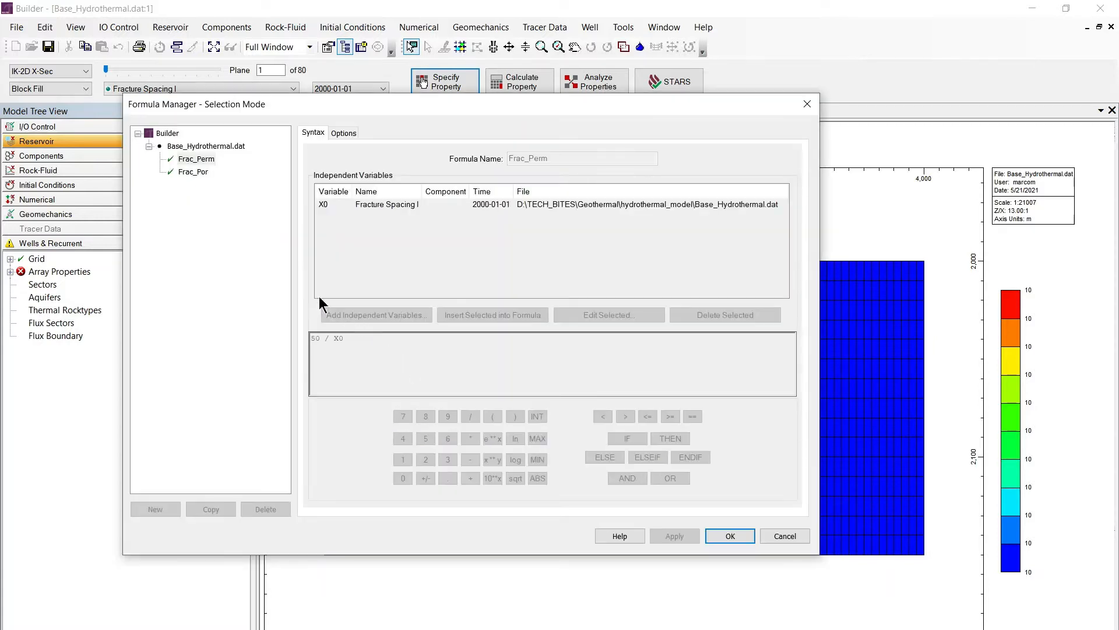
left_click(205, 172)
left_click(729, 536)
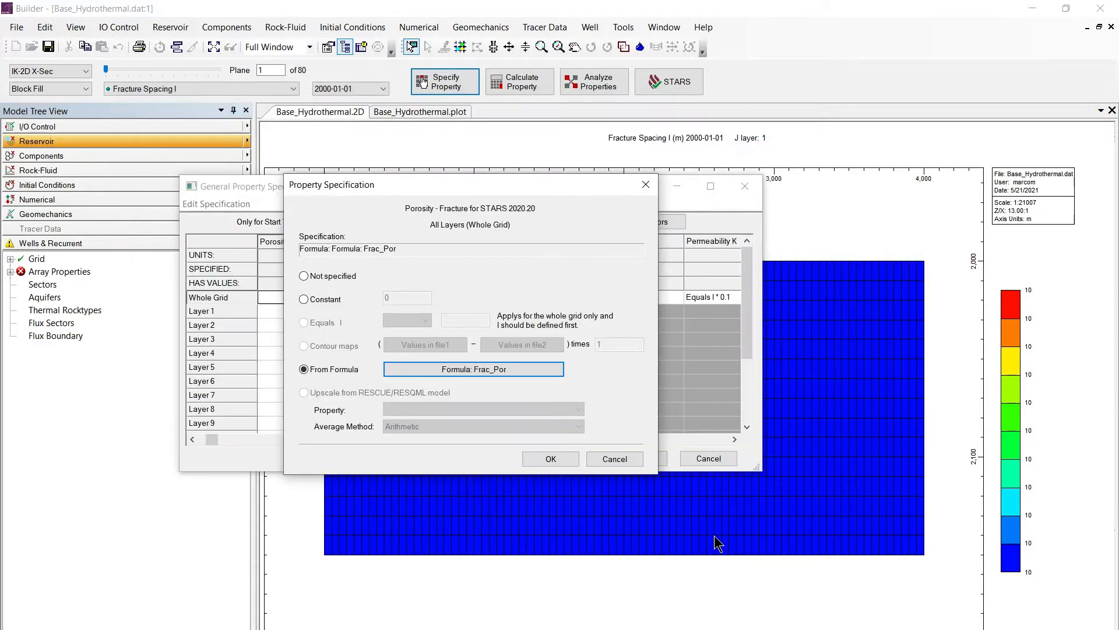
left_click(551, 458)
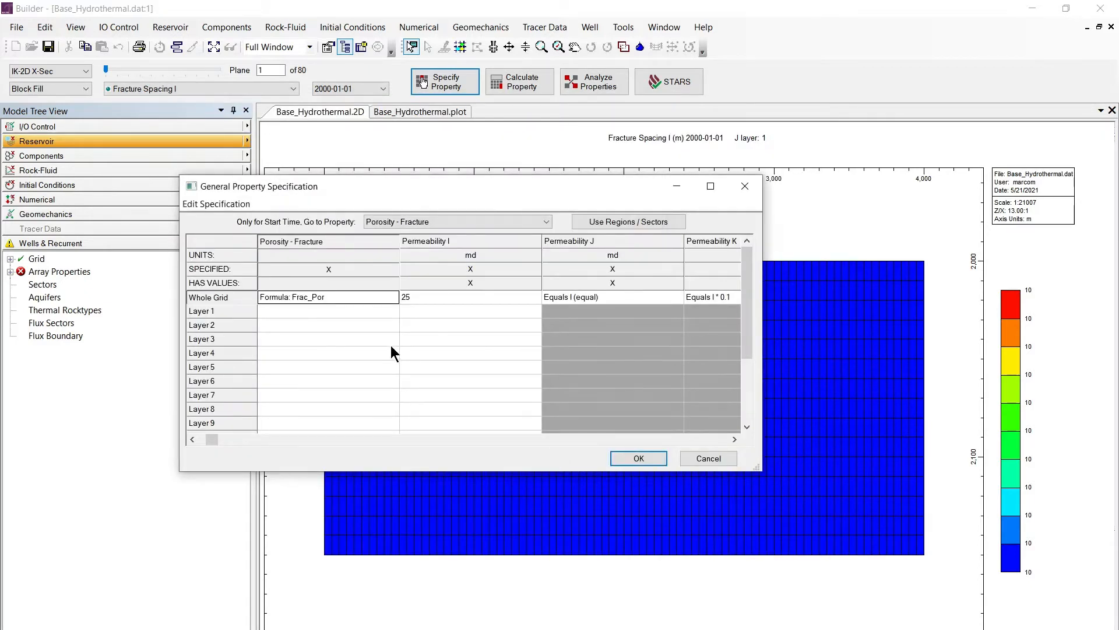
Specify Permeability I - Fracture for the whole grid from the Frac_Perm formula.
left_click(734, 440)
left_click(734, 440)
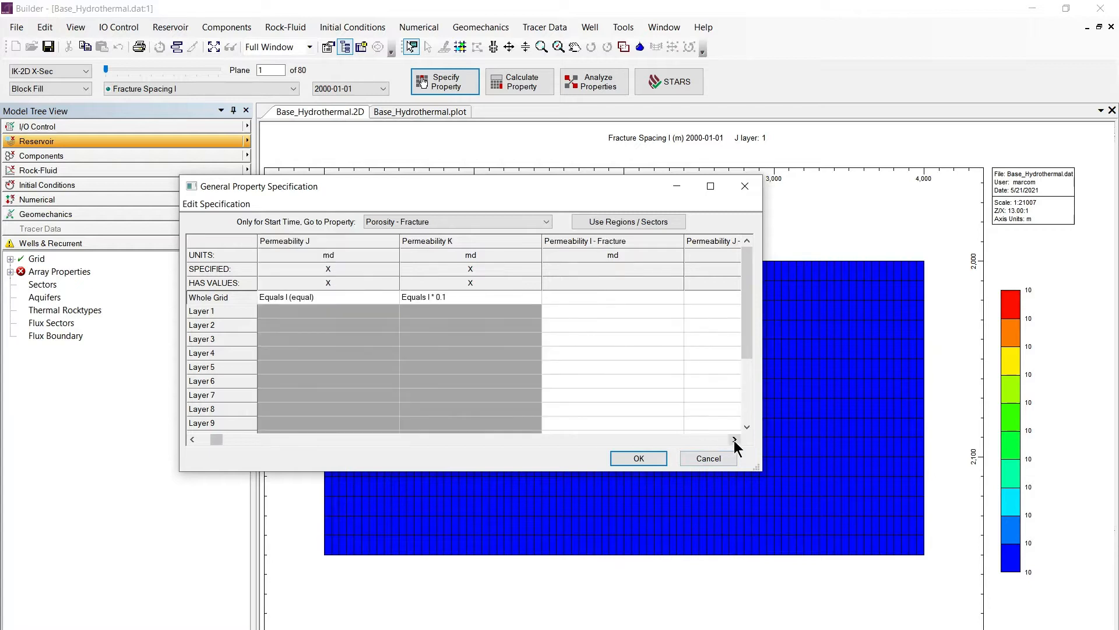
left_click(734, 439)
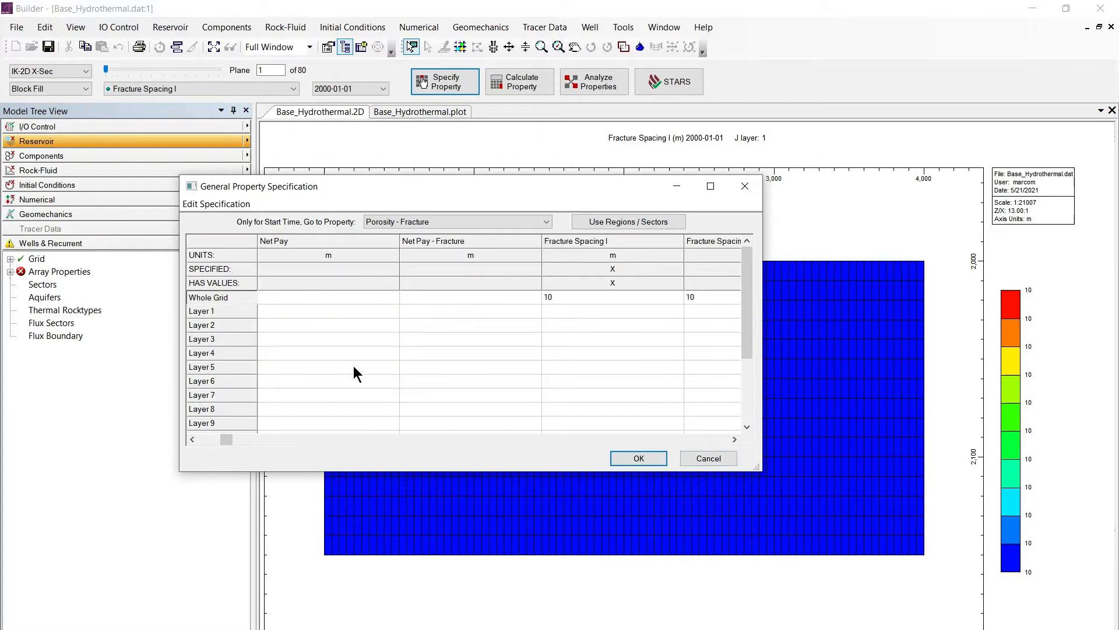
left_click(193, 438)
left_click(194, 438)
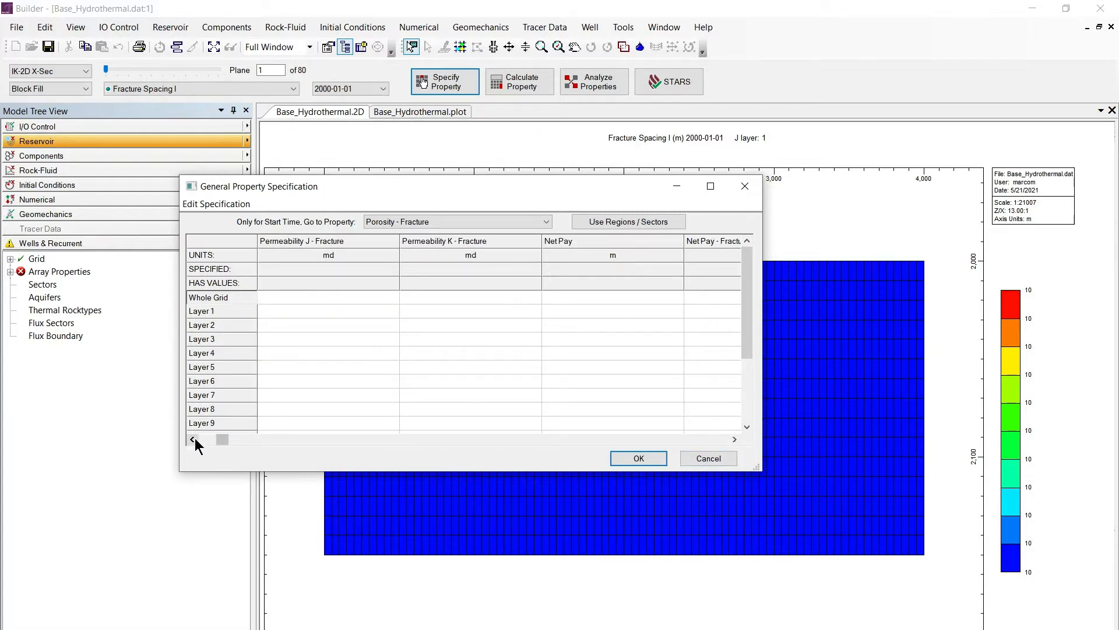
left_click(194, 438)
right_click(310, 293)
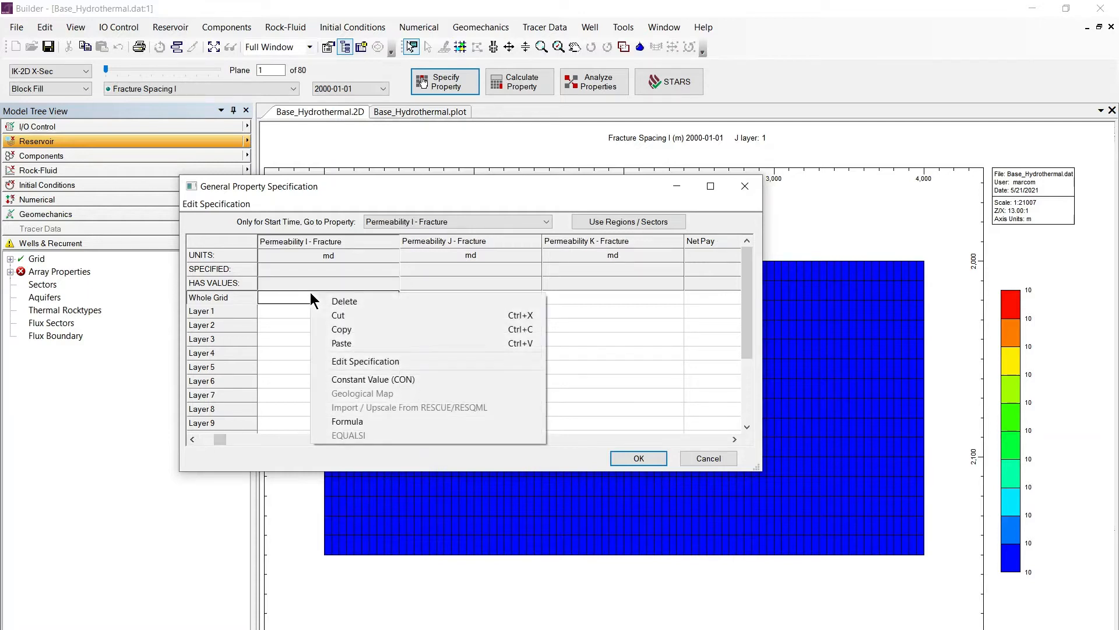
left_click(349, 420)
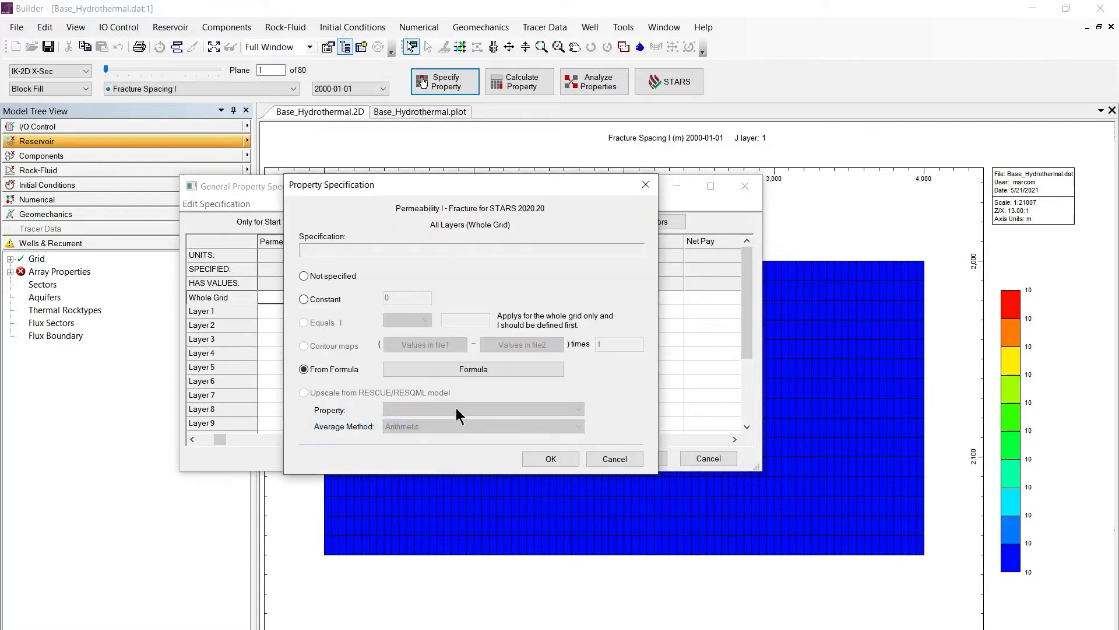
left_click(481, 367)
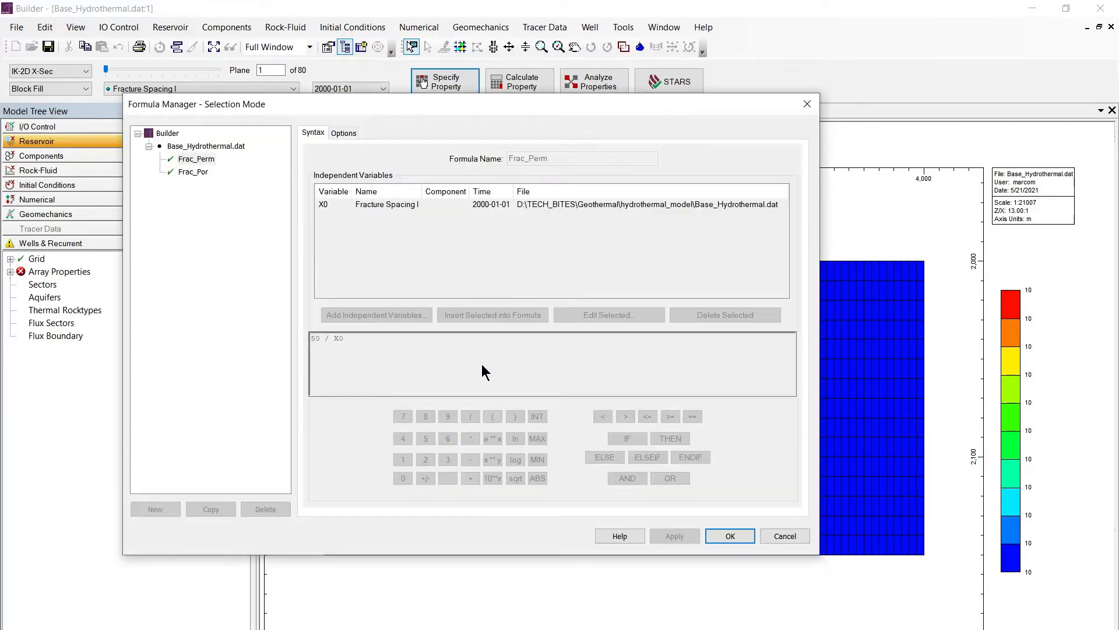
left_click(187, 160)
left_click(735, 535)
left_click(548, 456)
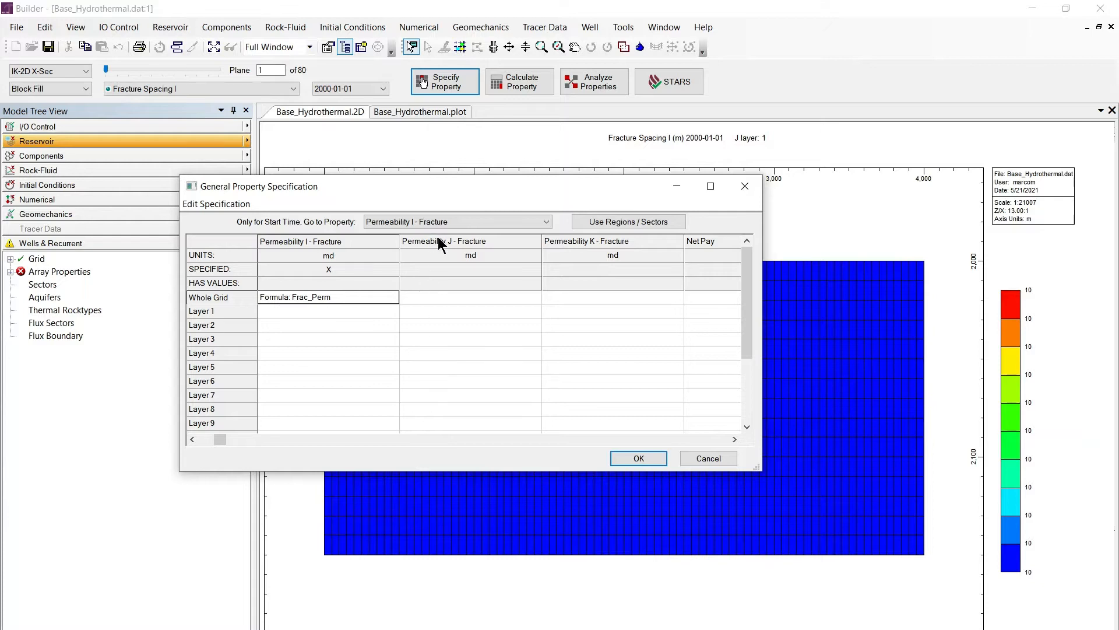
Set the whole-grid Permeability J - Fracture to Equals I with the equal option.
left_click(440, 296)
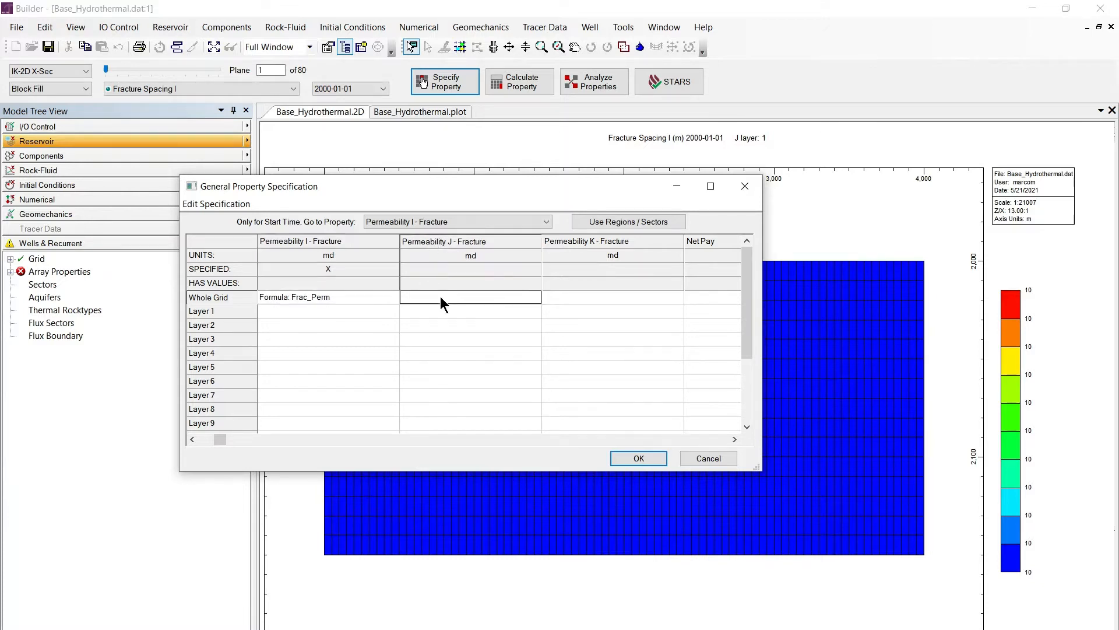
right_click(439, 296)
left_click(485, 441)
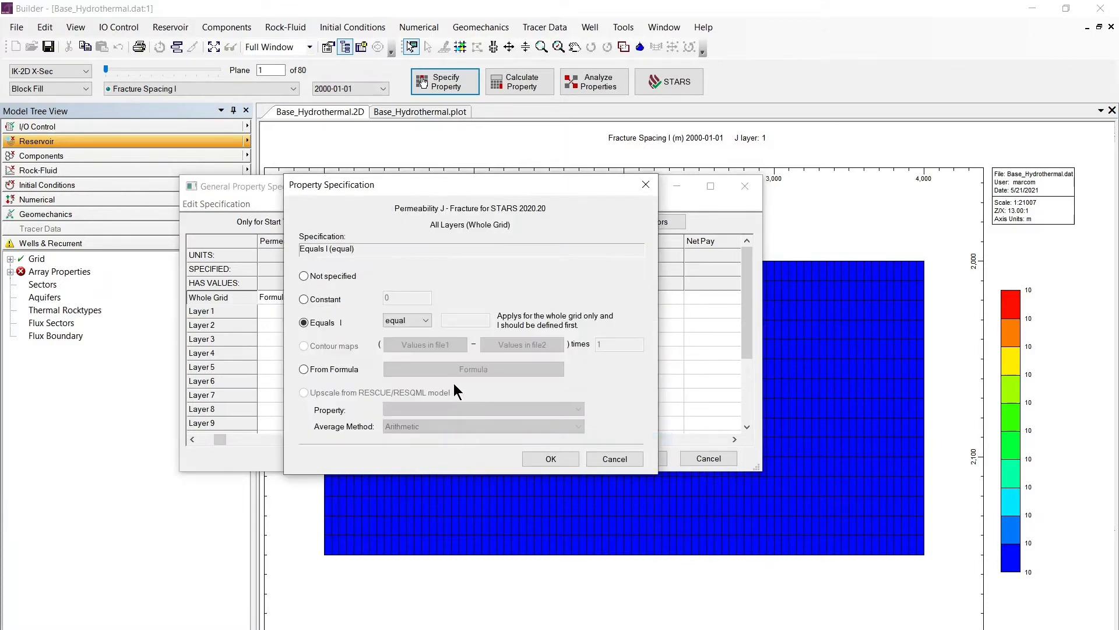
left_click(543, 459)
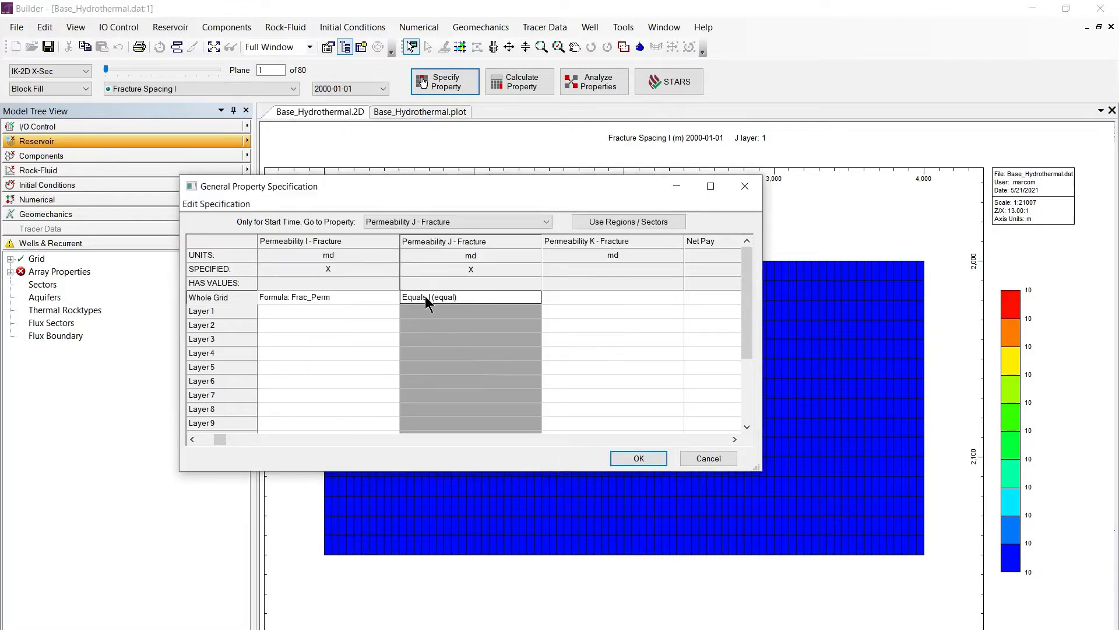
Set the whole-grid Permeability K - Fracture to Equals I * 2 and calculate the block values of the specified properties.
left_click(560, 293)
right_click(560, 294)
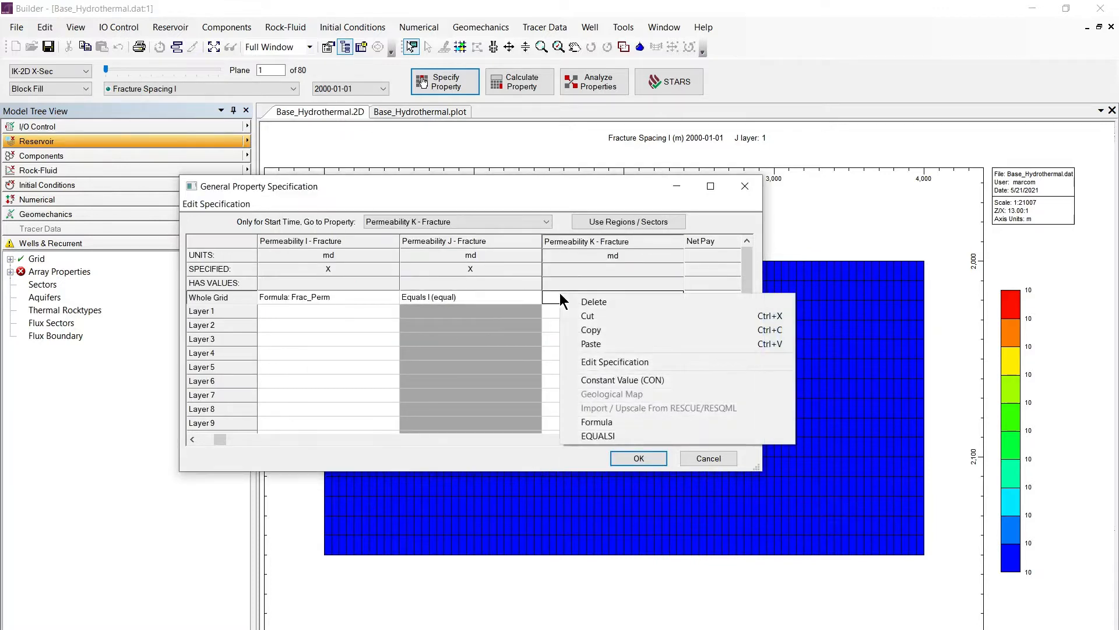
left_click(587, 438)
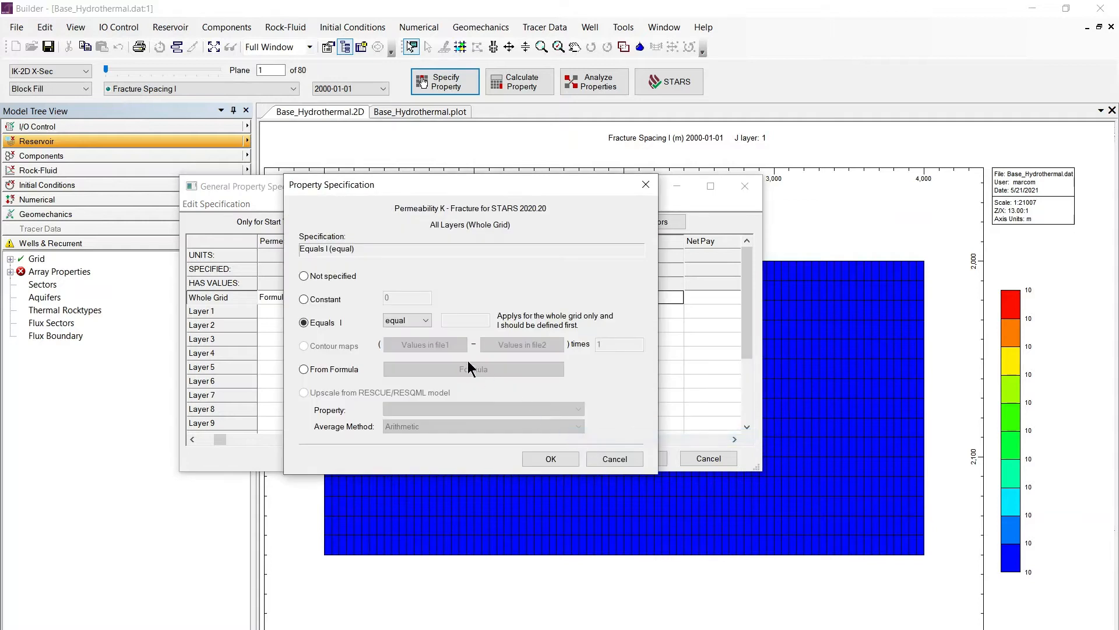
left_click(413, 320)
left_click(405, 338)
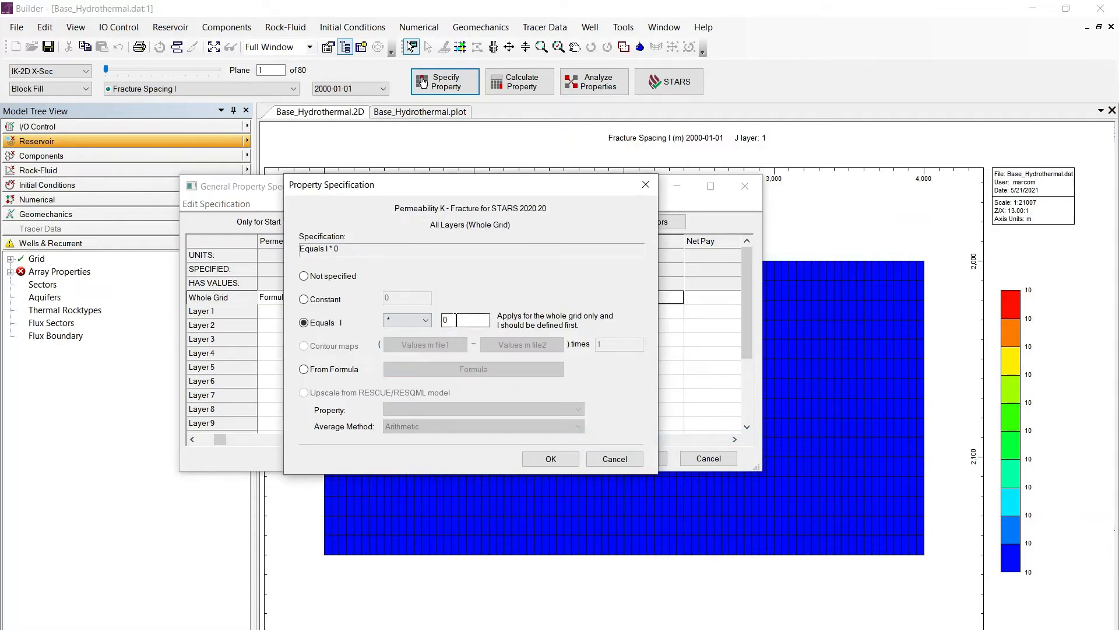
double_click(484, 320)
type("2")
left_click(534, 460)
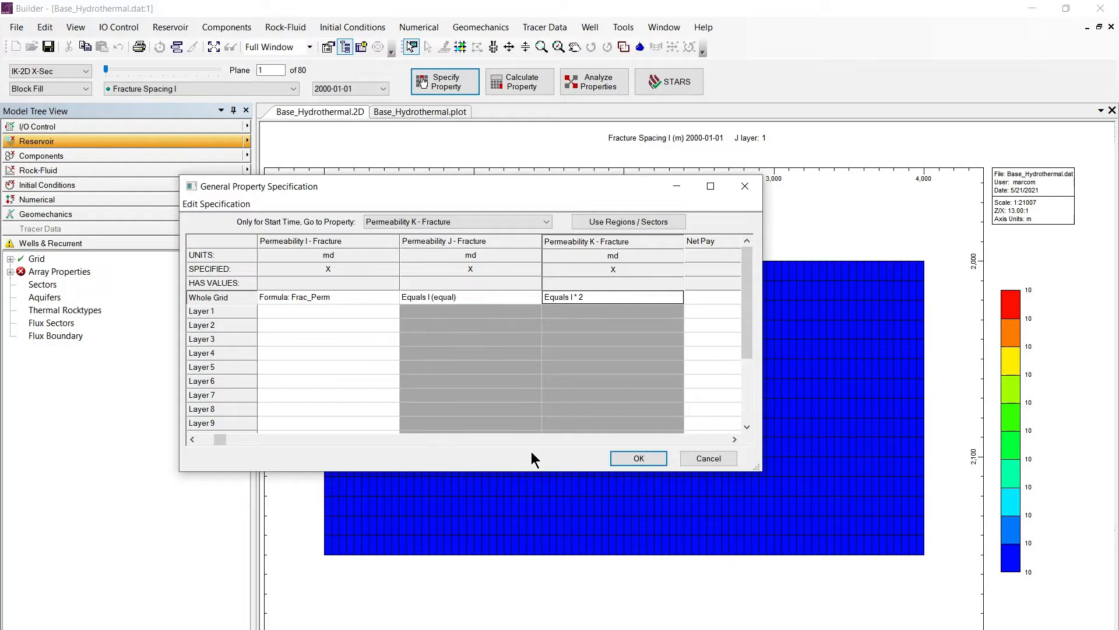
left_click(626, 458)
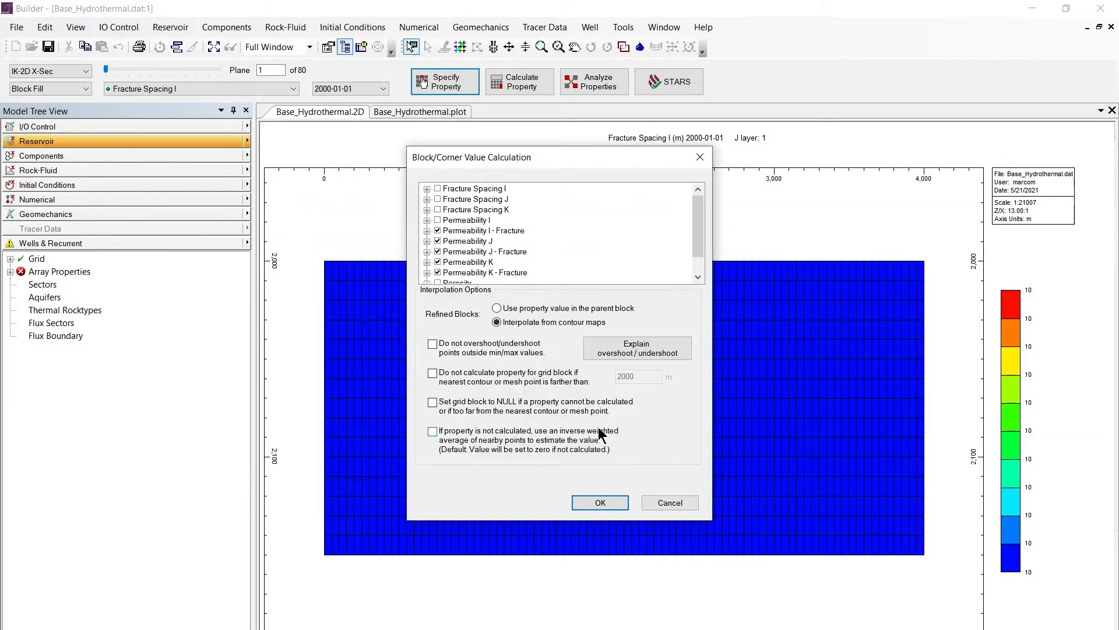
left_click(591, 500)
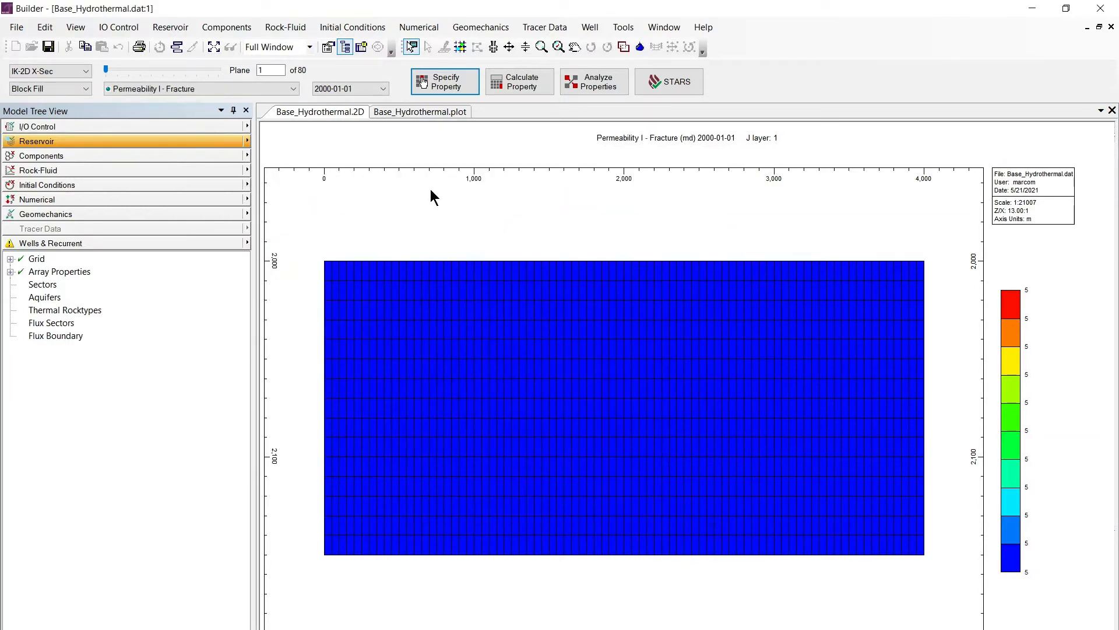
Switch the grid display to the IJ-2D Areal view.
left_click(51, 71)
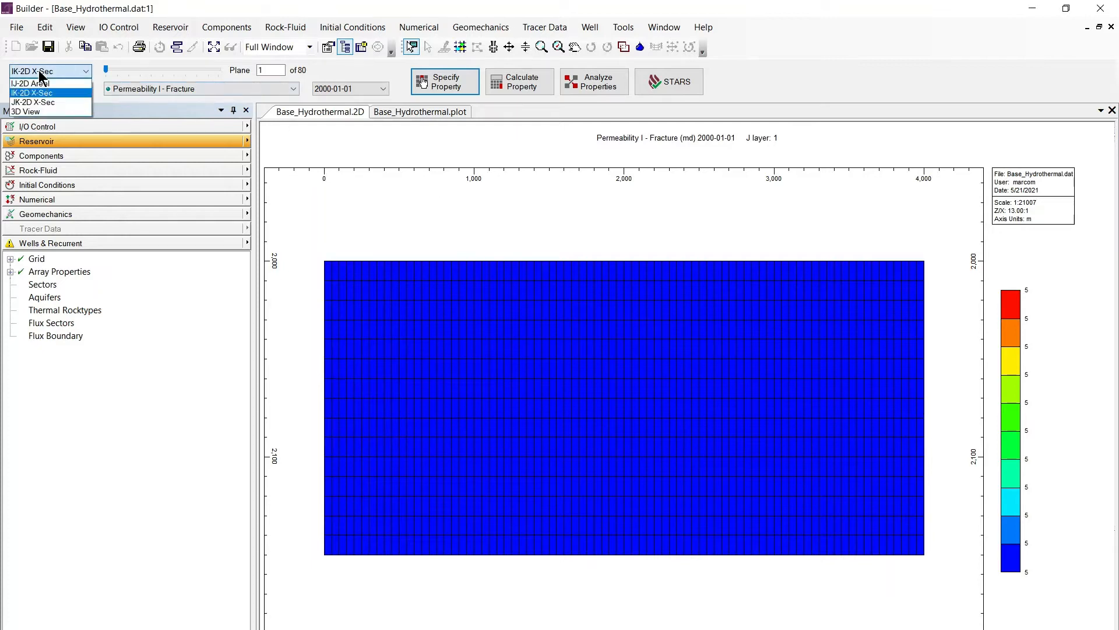
left_click(42, 84)
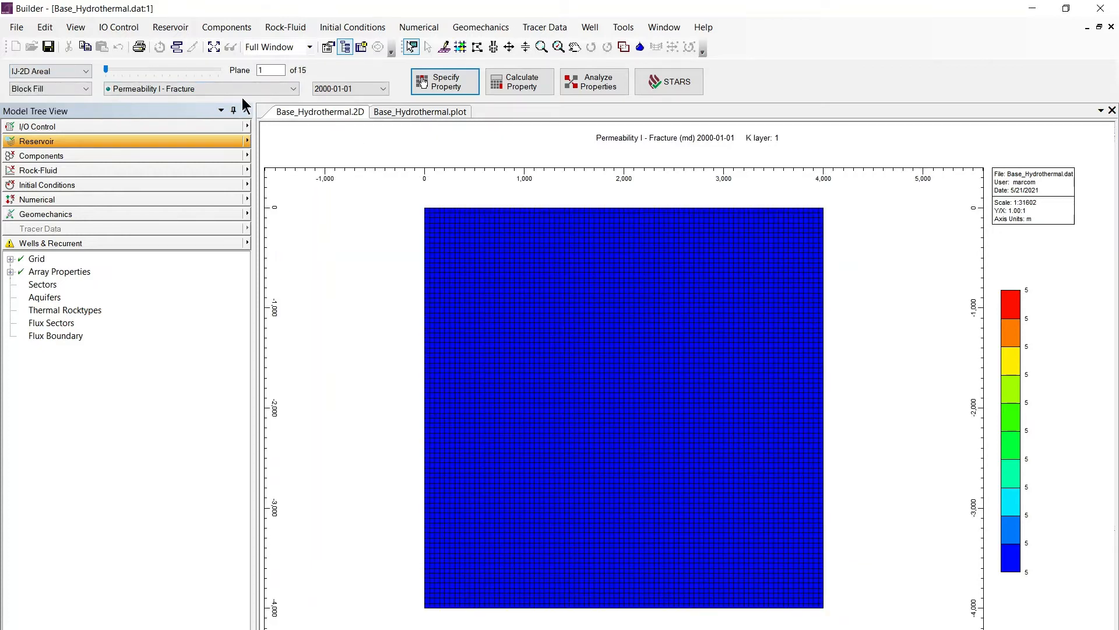
Display the Volume Modifiers property on the areal grid and examine the value of the outer boundary blocks.
left_click(285, 91)
left_click(307, 220)
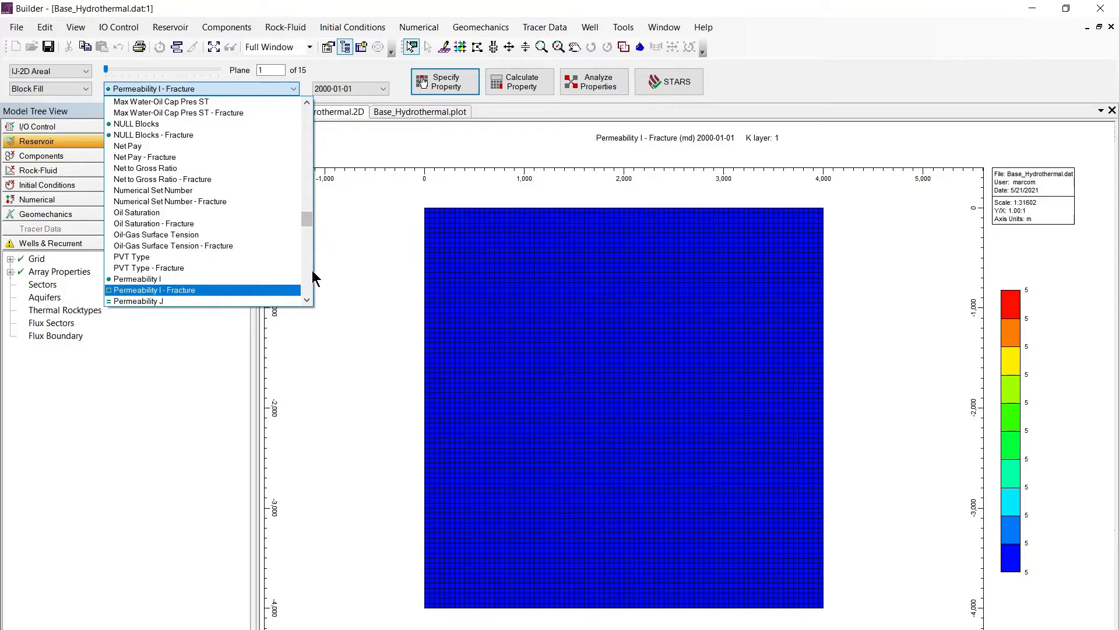
left_click_drag(304, 221, 308, 288)
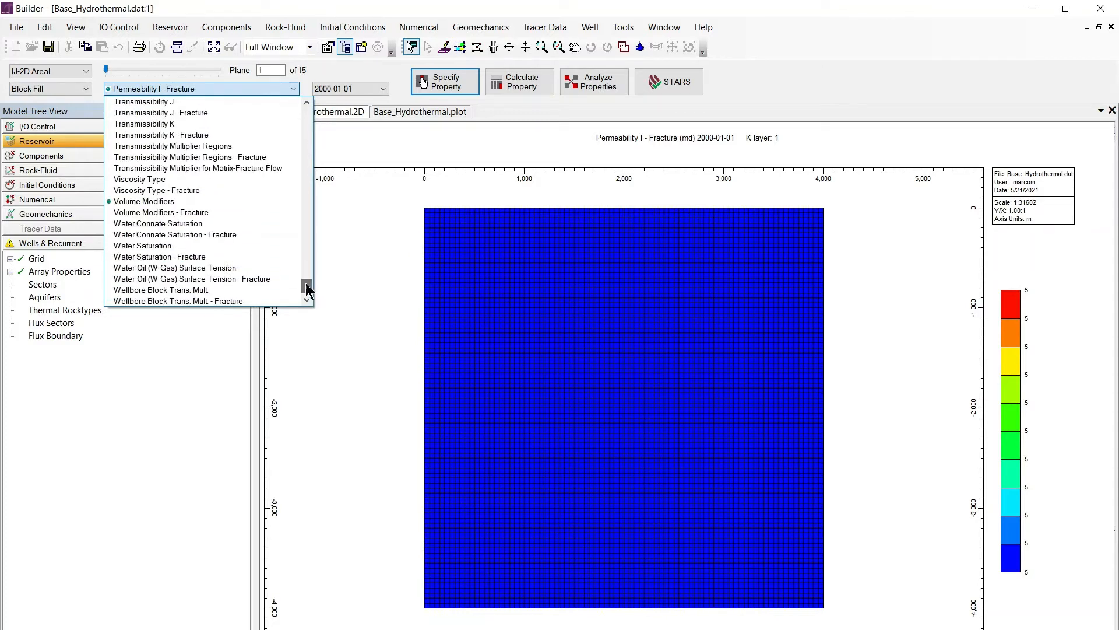
left_click(174, 207)
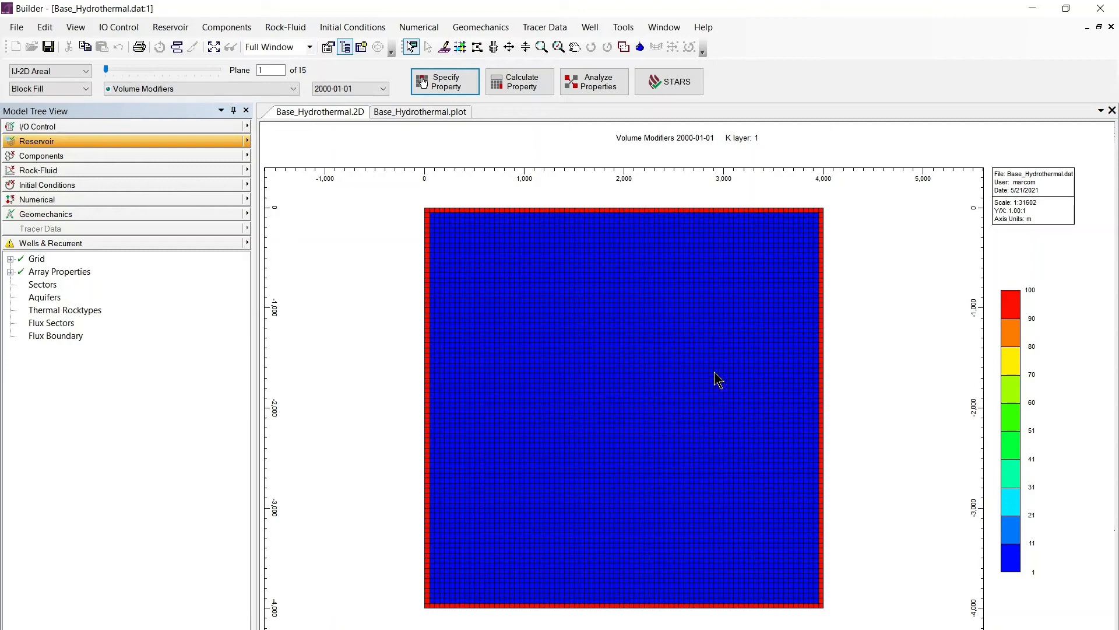
mouse_move(459, 212)
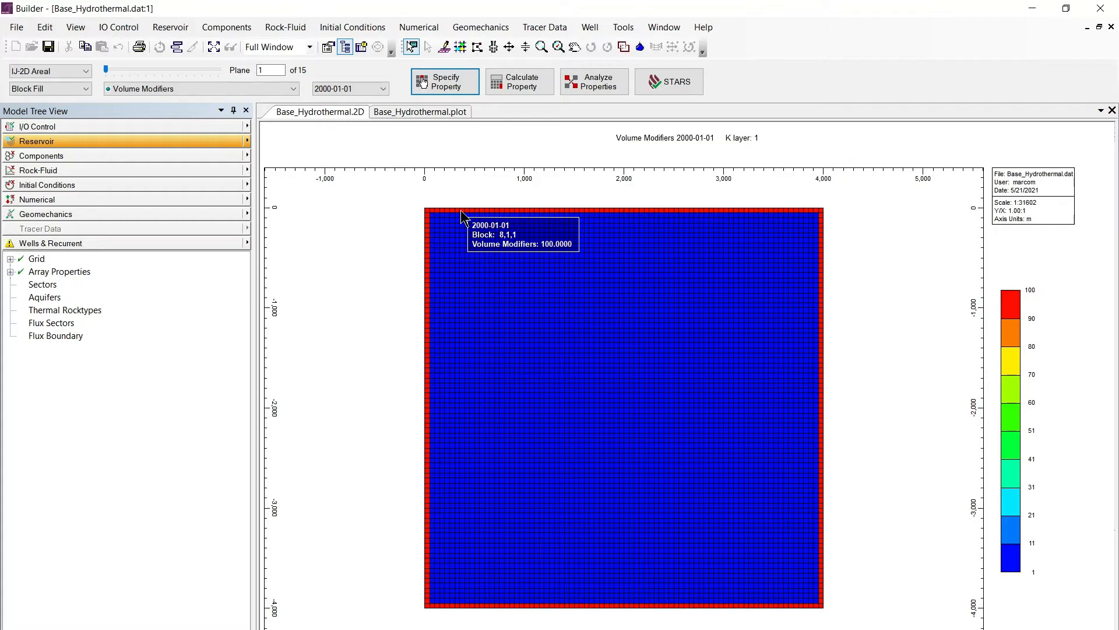
Set the whole-grid Temperature and Temperature - Fracture to 170 C and calculate the block values.
left_click(281, 91)
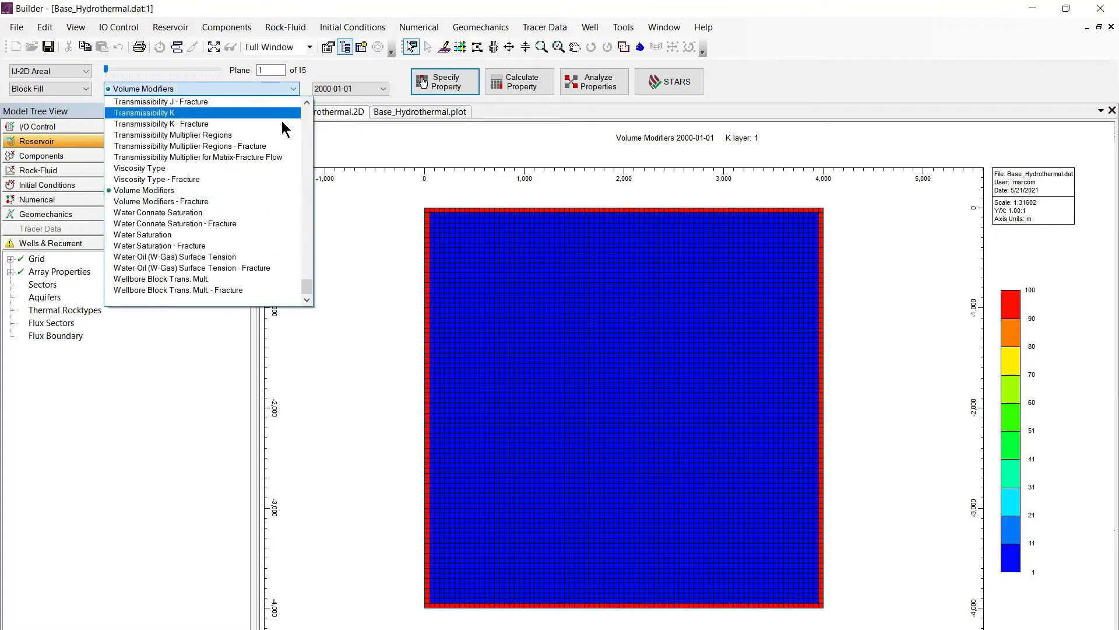
left_click_drag(309, 285, 305, 270)
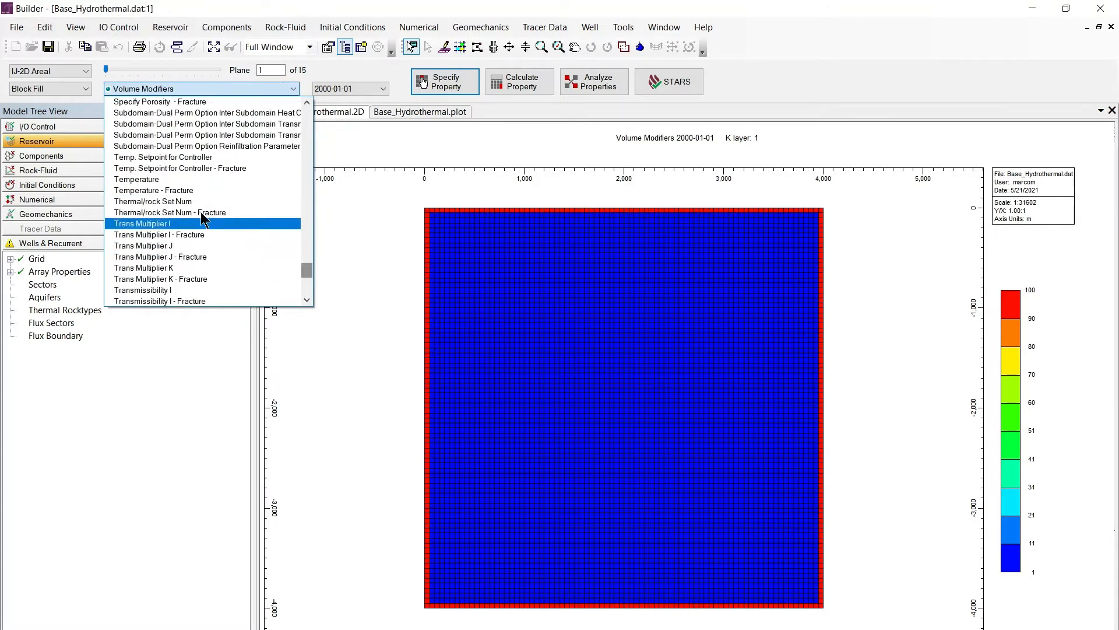
left_click(126, 180)
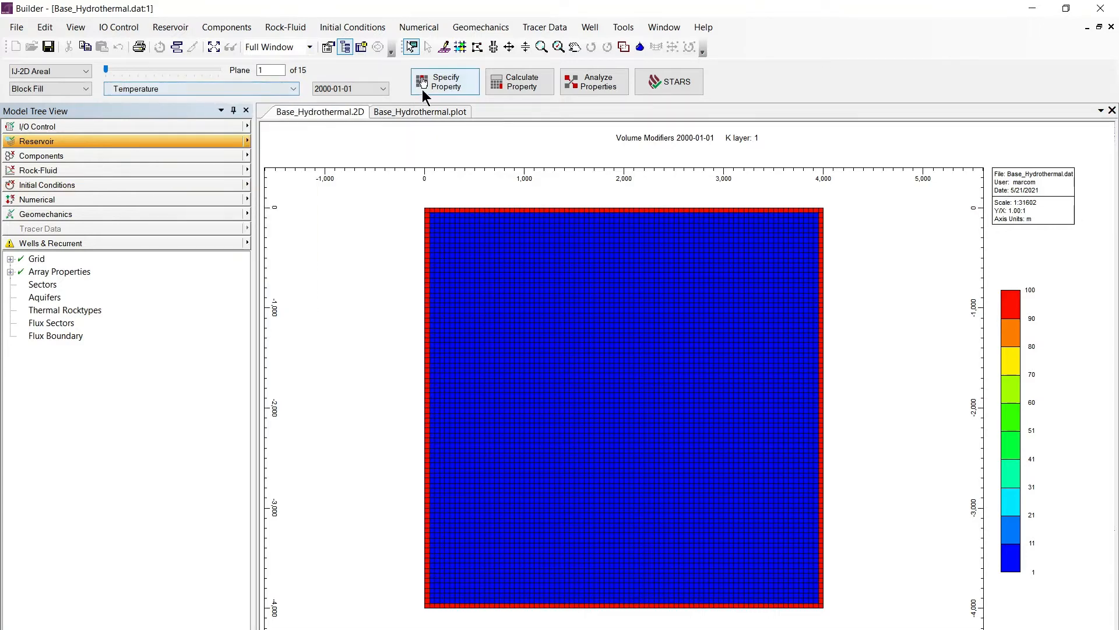
left_click(433, 85)
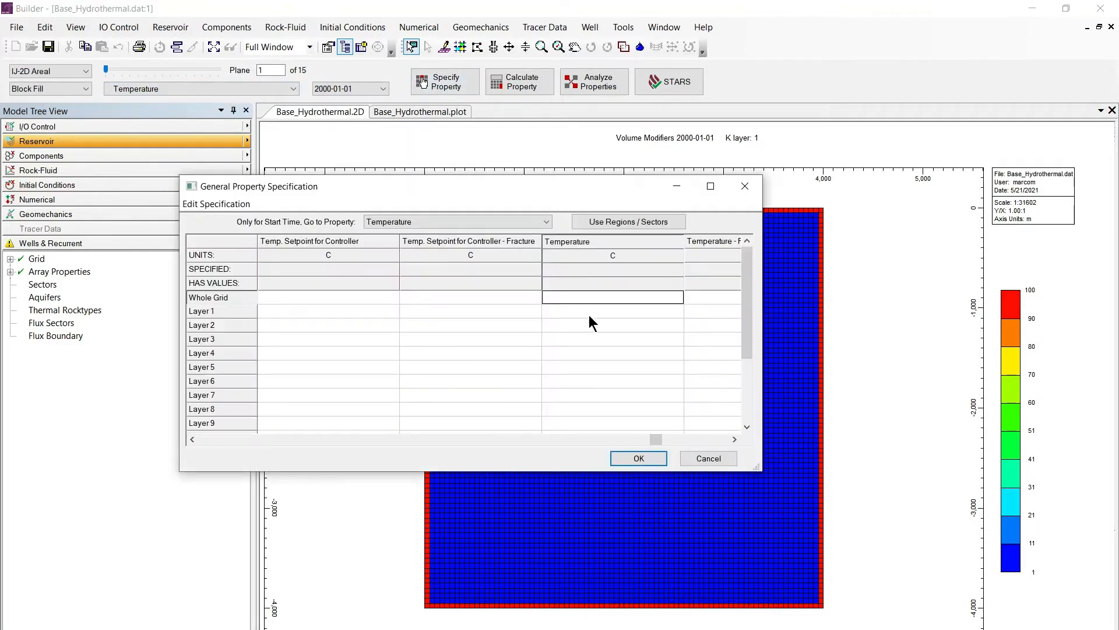
type("170")
left_click(735, 439)
left_click(567, 297)
type("1")
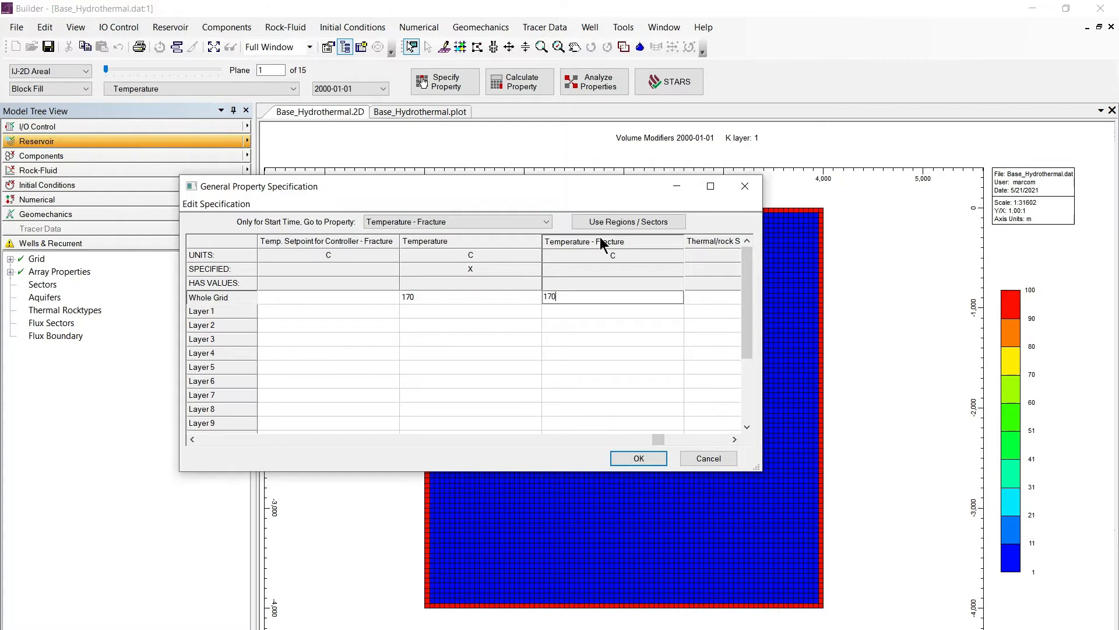
left_click(638, 458)
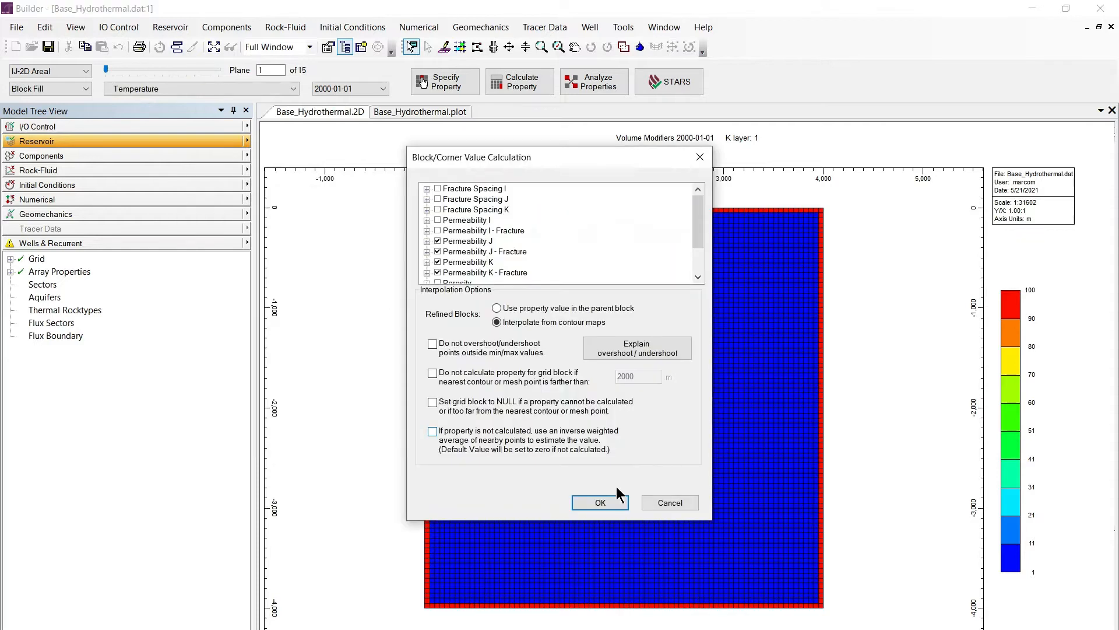
left_click(607, 500)
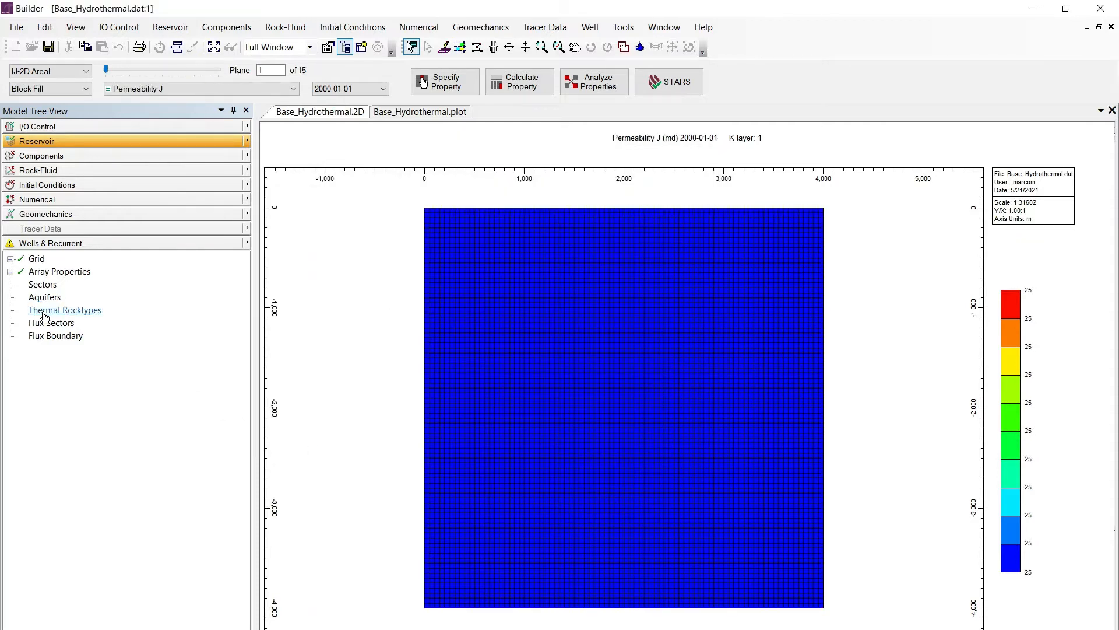
Create a new thermal rock type in the Thermal Rocktypes settings.
left_click(75, 313)
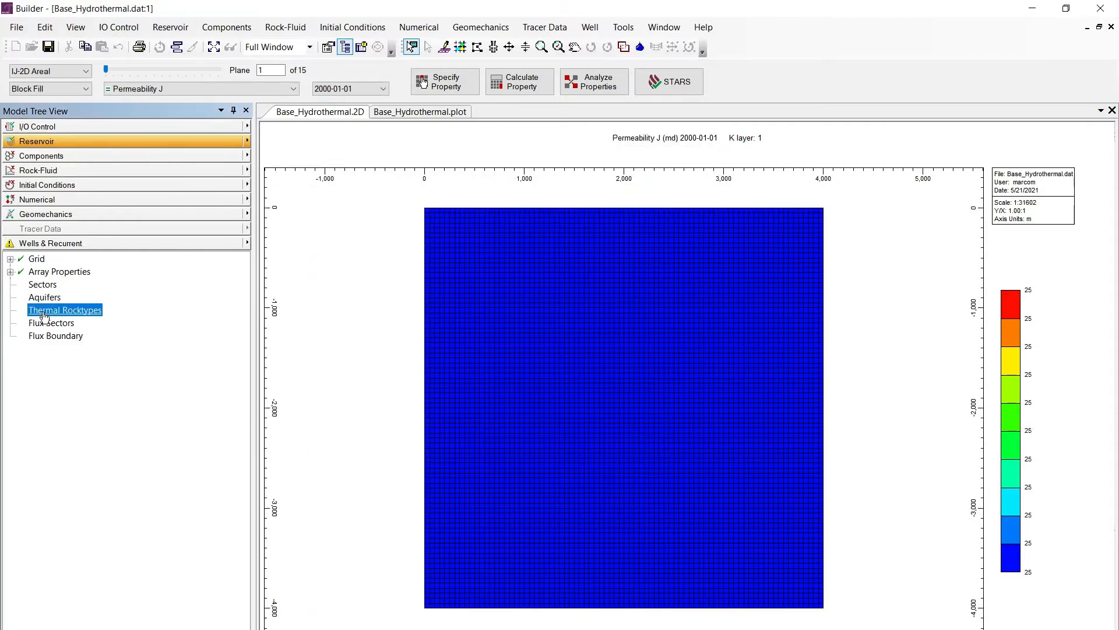
double_click(75, 313)
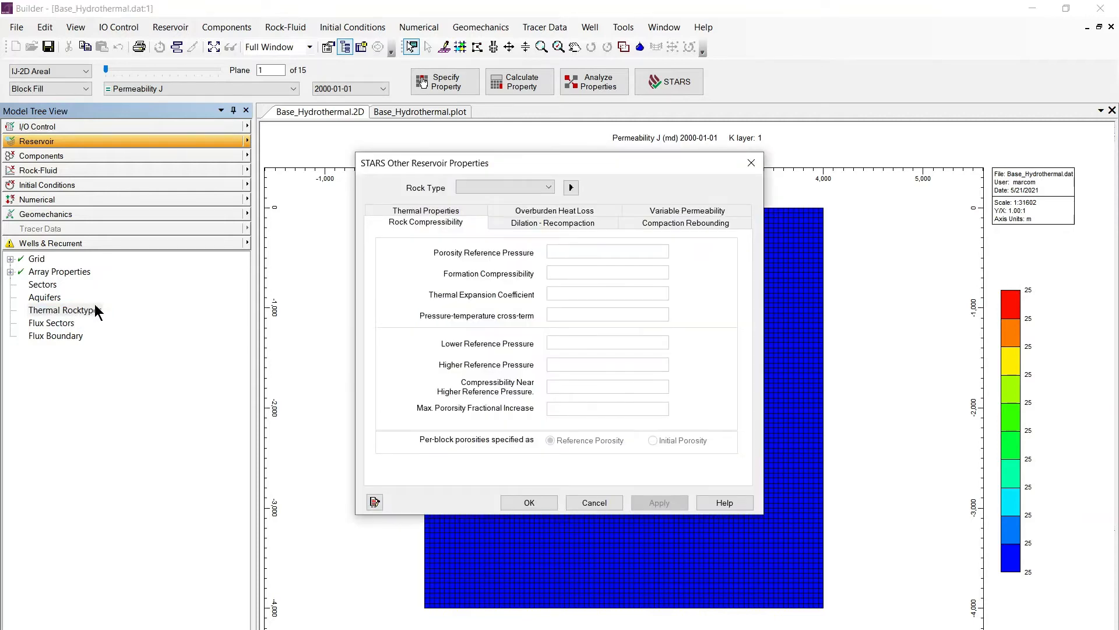
left_click(570, 187)
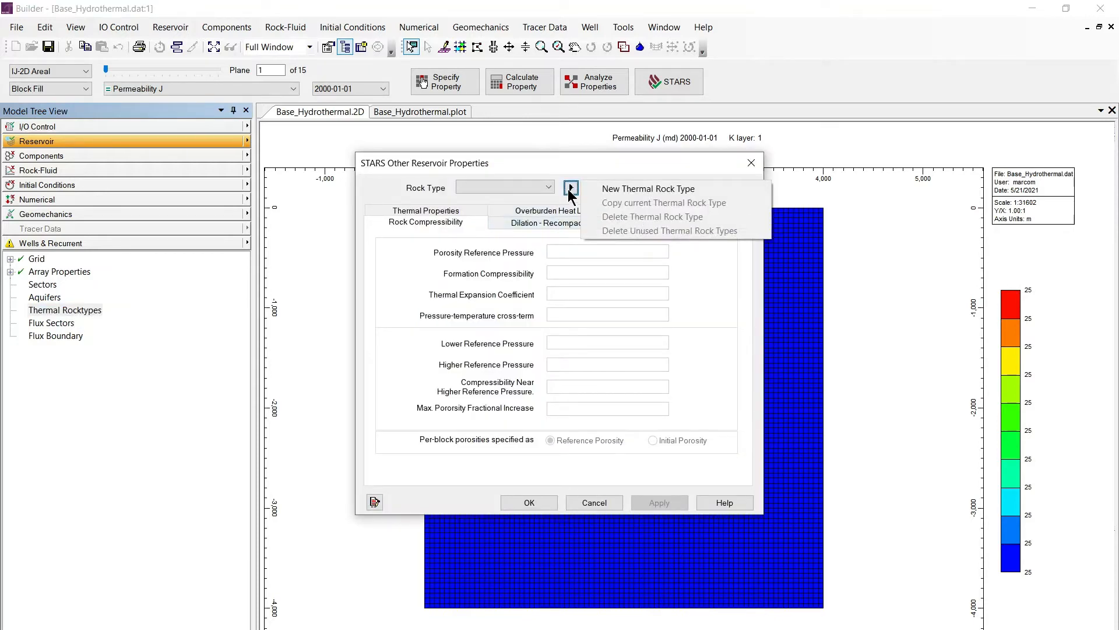
left_click(671, 190)
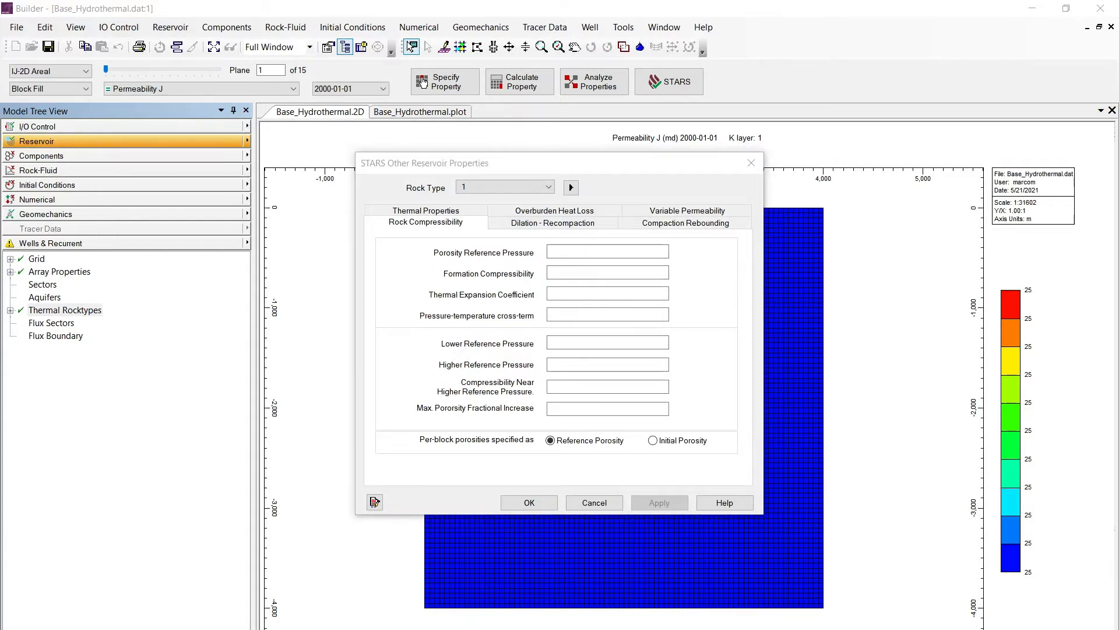
Set the rock type's porosity reference pressure to 25000 kPa and formation compressibility to 4.50E-07 1/kPa, and apply them.
left_click(609, 254)
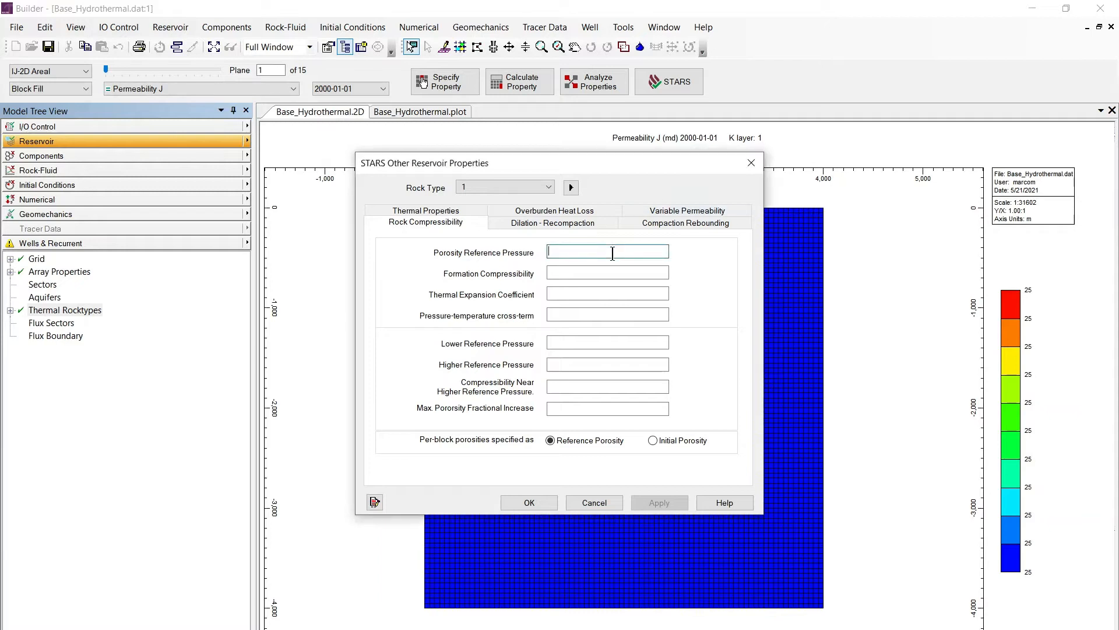
type("25000 kPa")
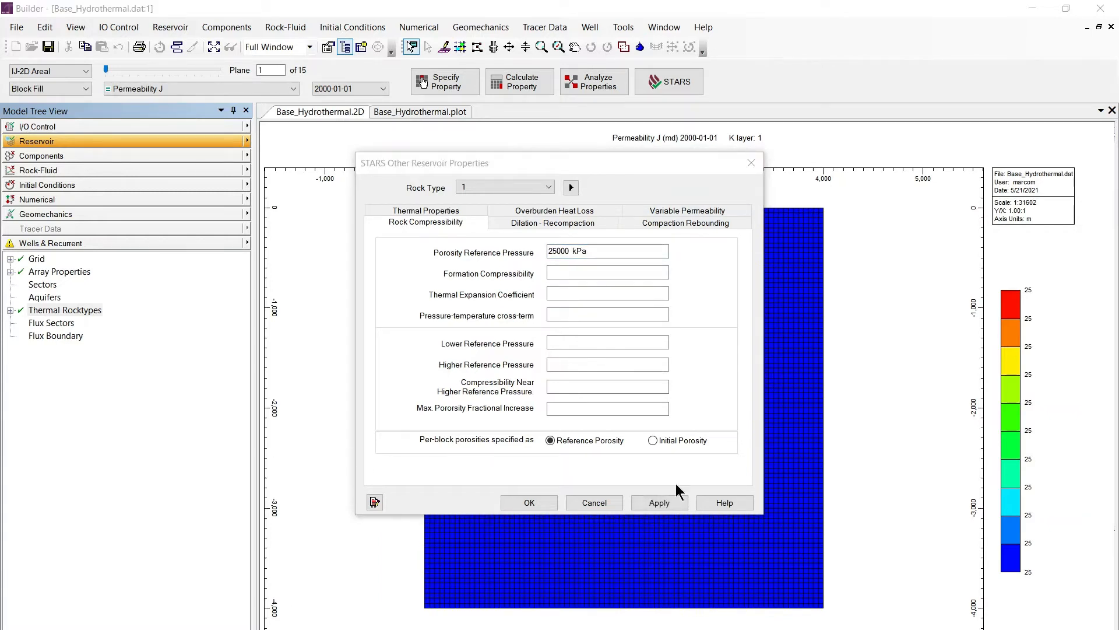
left_click(640, 272)
type("4.50E-07")
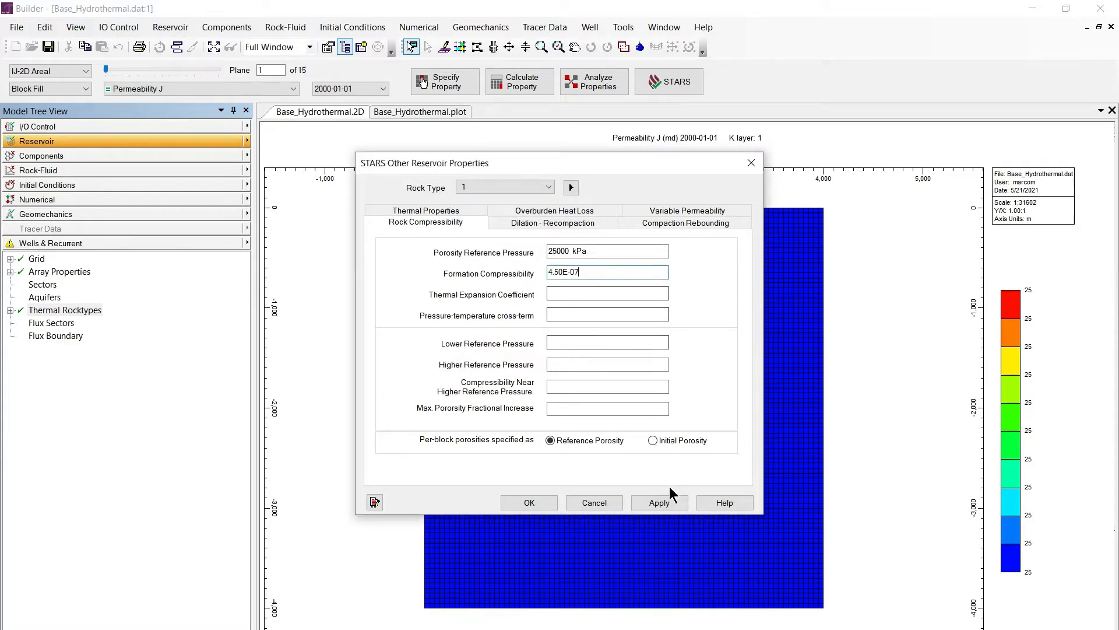
left_click(659, 502)
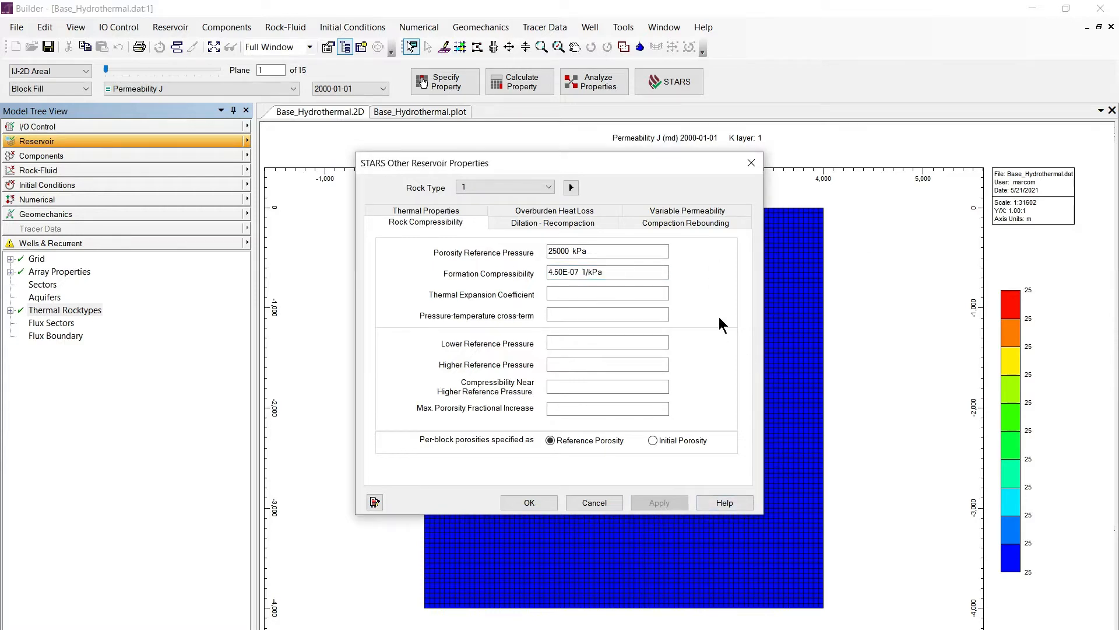
Set the rock's volumetric heat capacity to 2.35E+06 J/(m3*C) in the thermal properties.
left_click(416, 211)
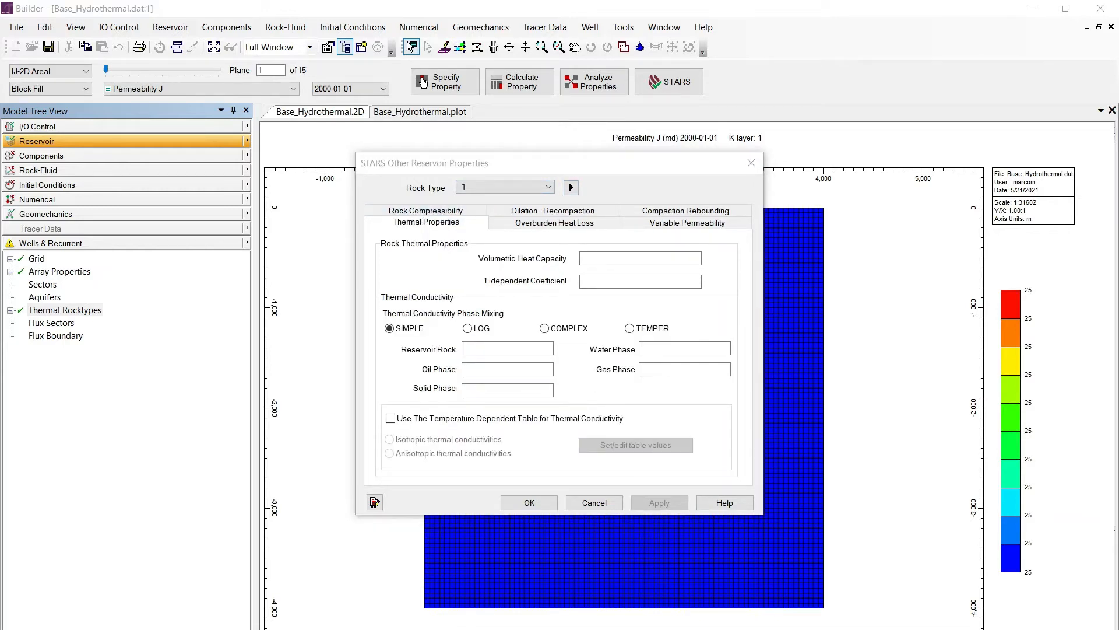
left_click(607, 259)
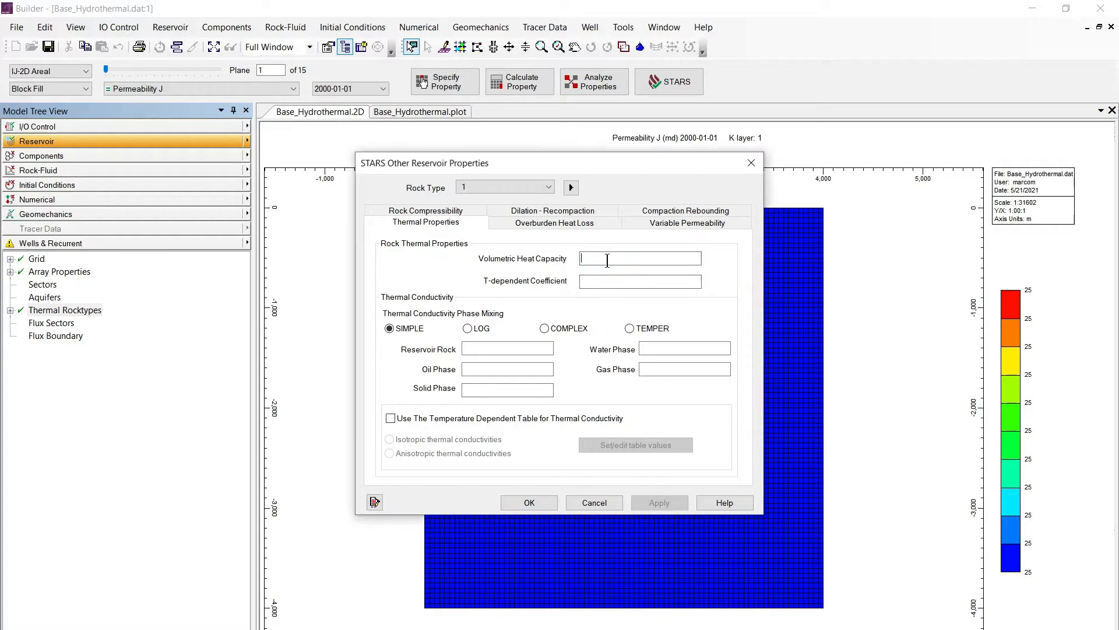
type("2.35E+06")
key("alt+Tab")
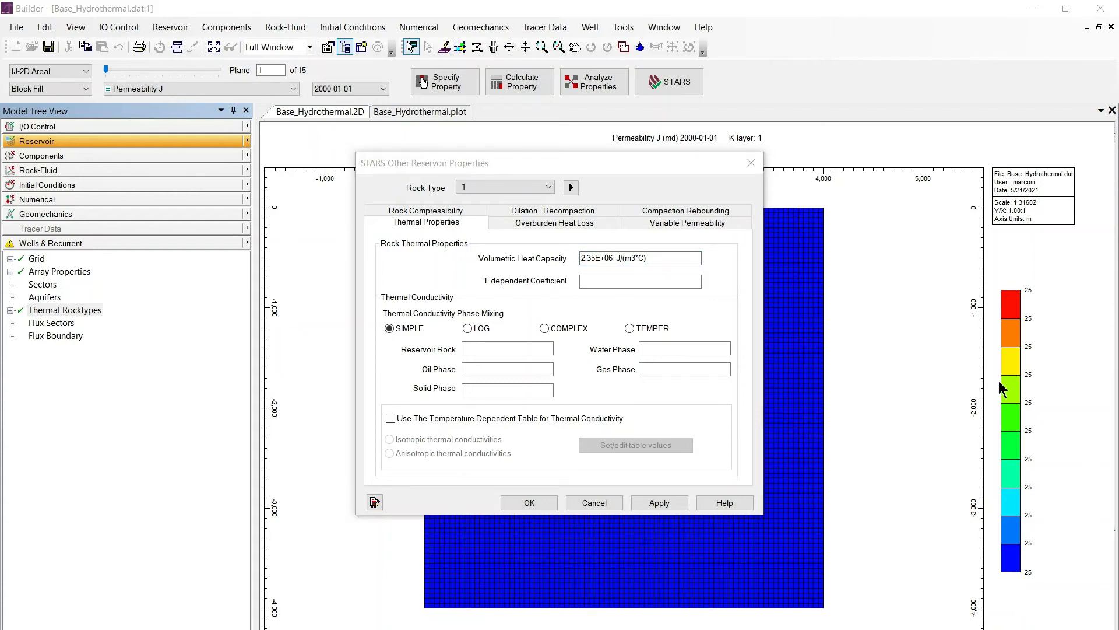
Apply thermal conductivities of 1.50E+05 J/(m*day*C) for reservoir rock and 5.60E+04 J/(m*day*C) for the water phase, with COMPLEX phase mixing.
left_click(499, 348)
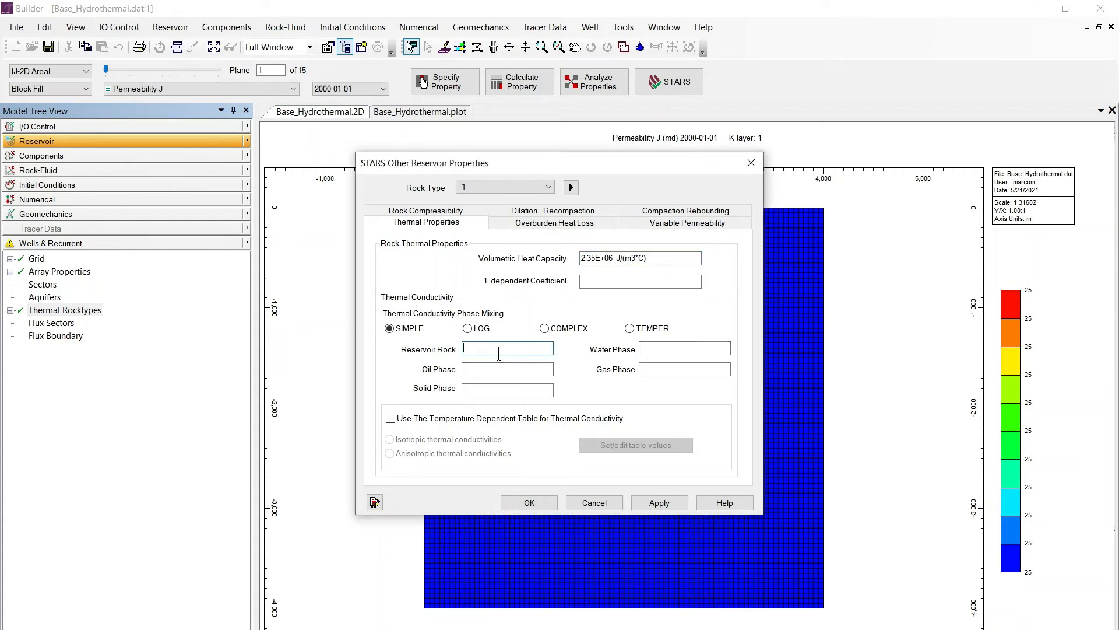
type("1.50E+05")
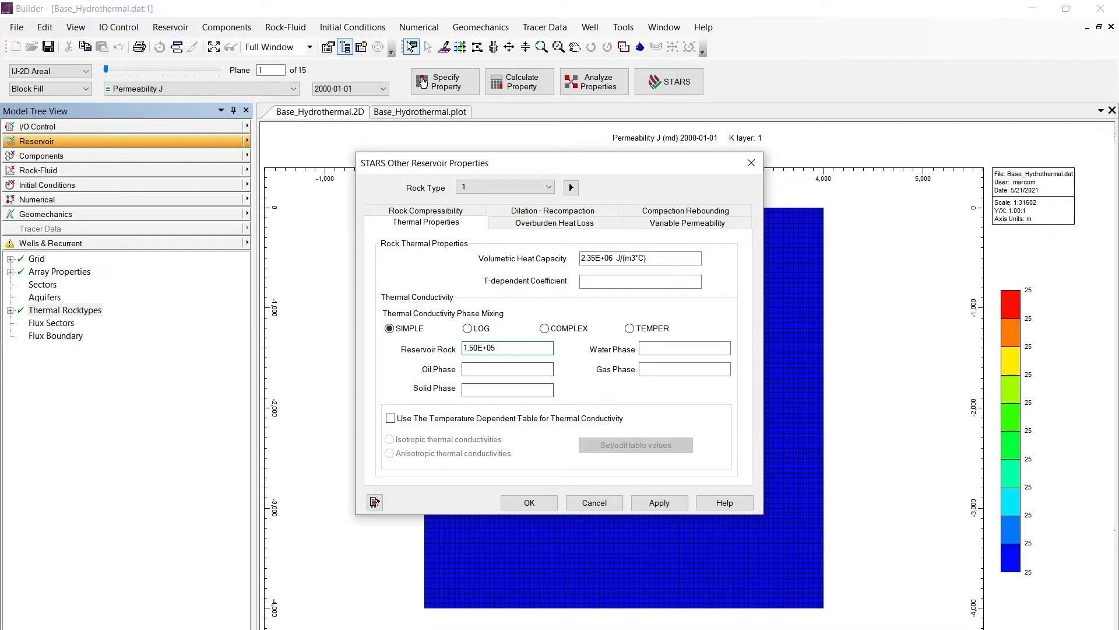
key("alt+Tab")
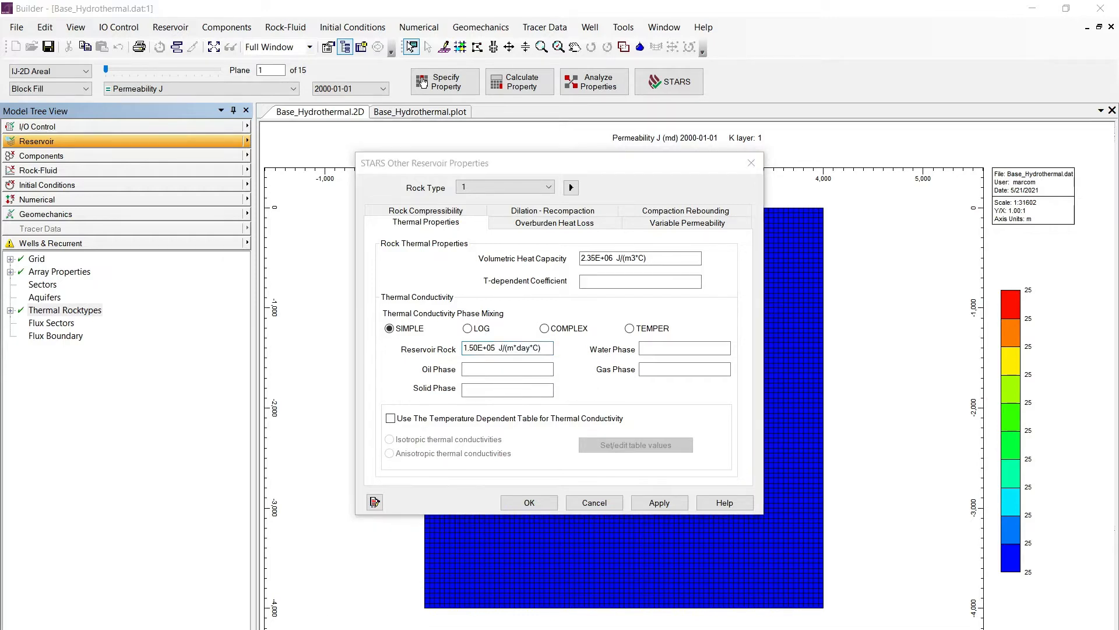
left_click(683, 341)
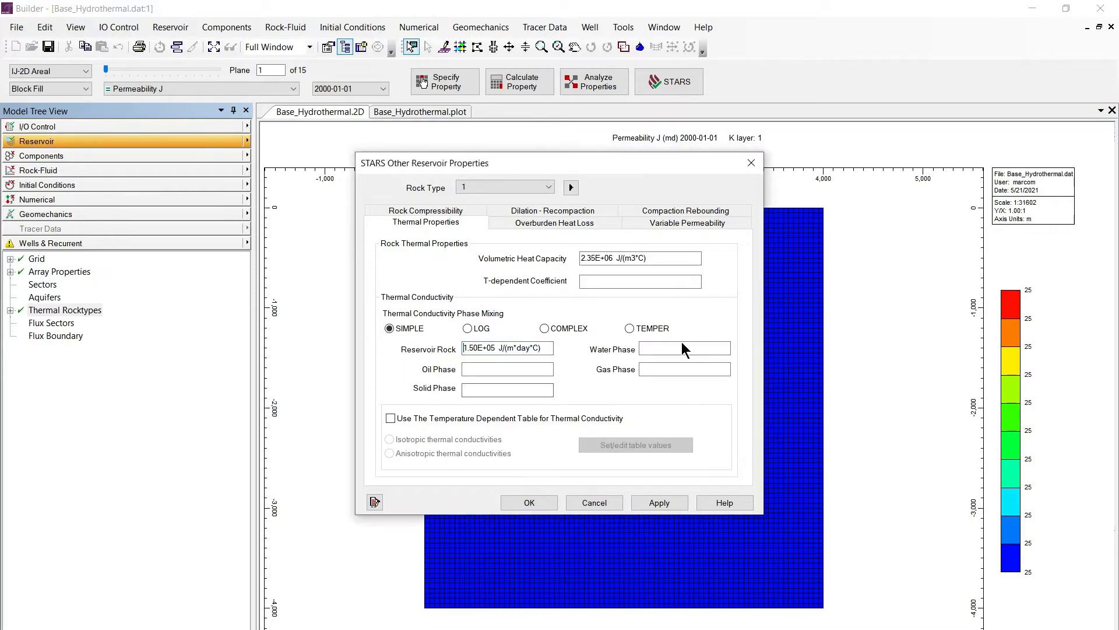
type("5.60E+04")
left_click(694, 363)
left_click(657, 503)
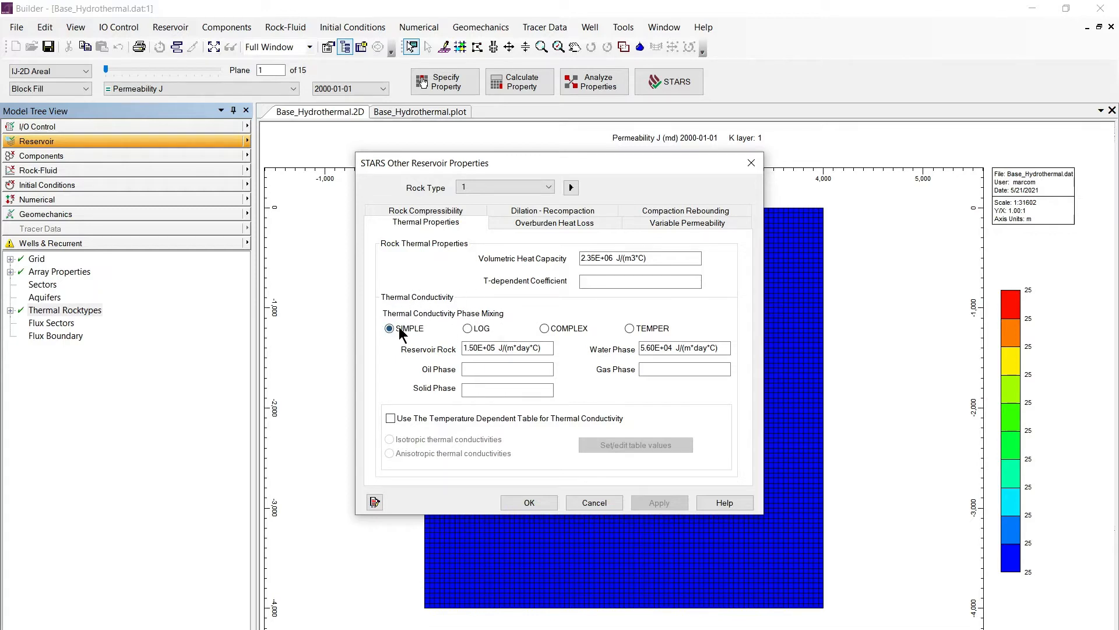
left_click(545, 328)
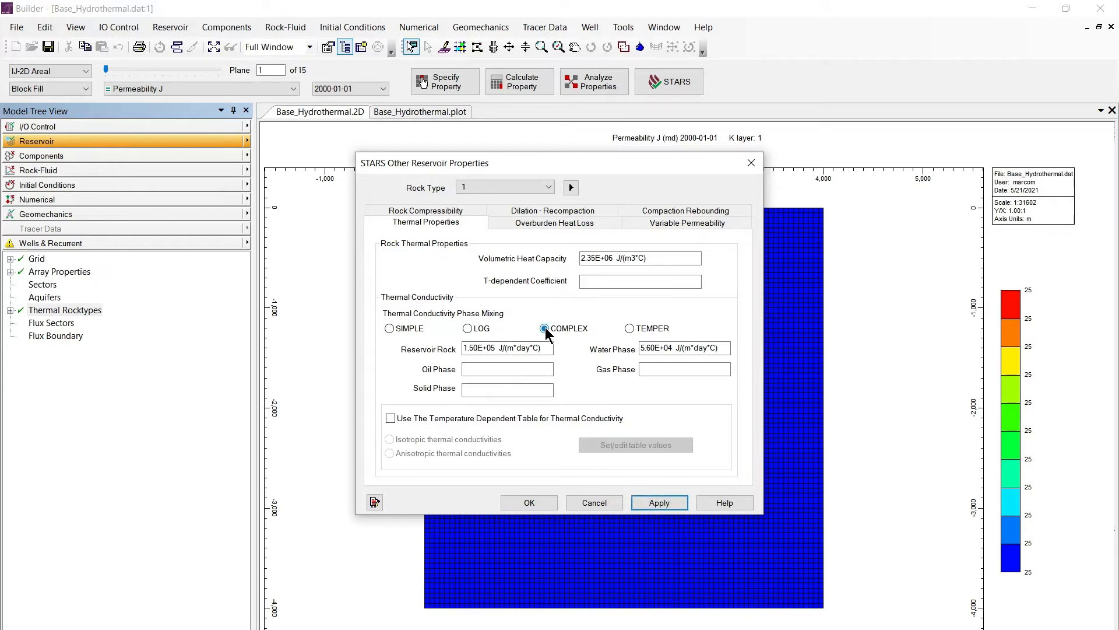
left_click(666, 503)
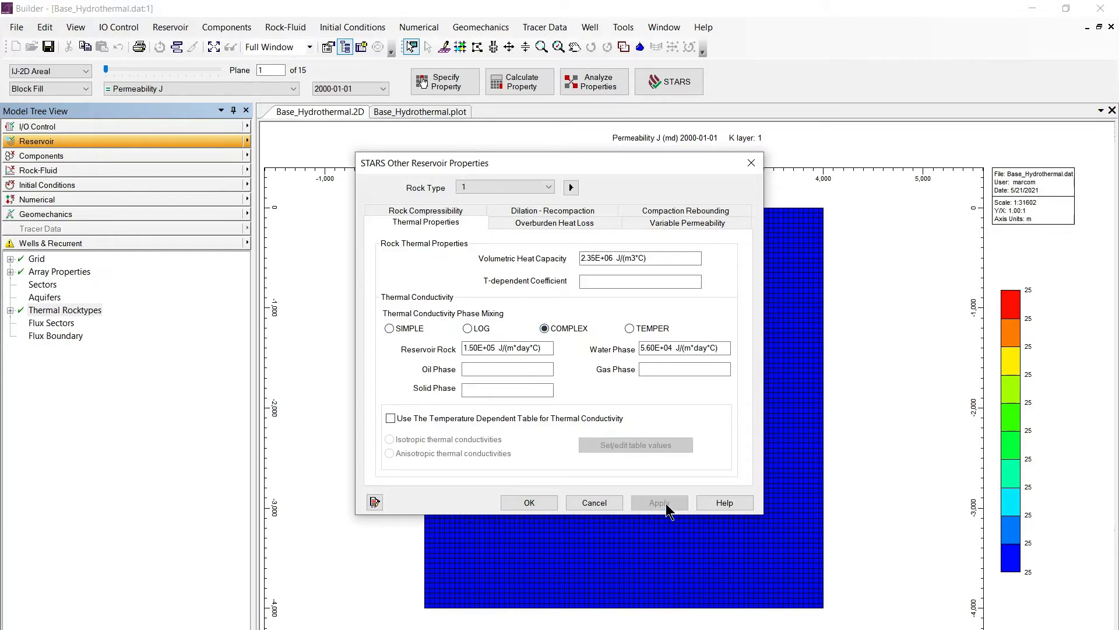
Set the overburden and underburden volumetric heat capacity to 2.35E+06 J/(m3*C) in the heat loss properties.
left_click(531, 224)
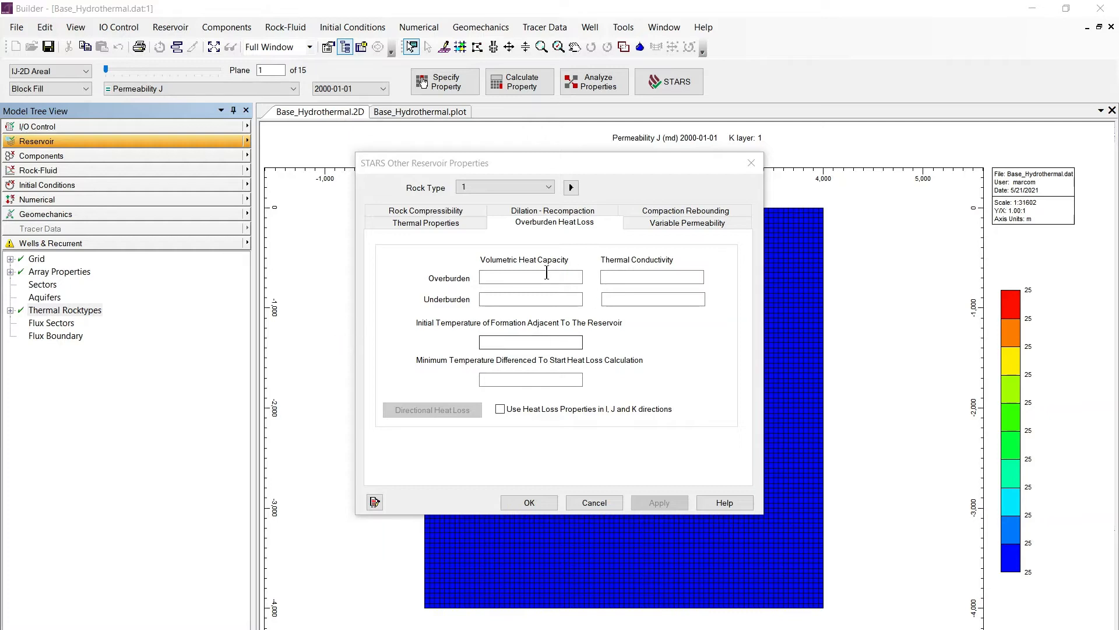
left_click(510, 278)
type("2.35E+06")
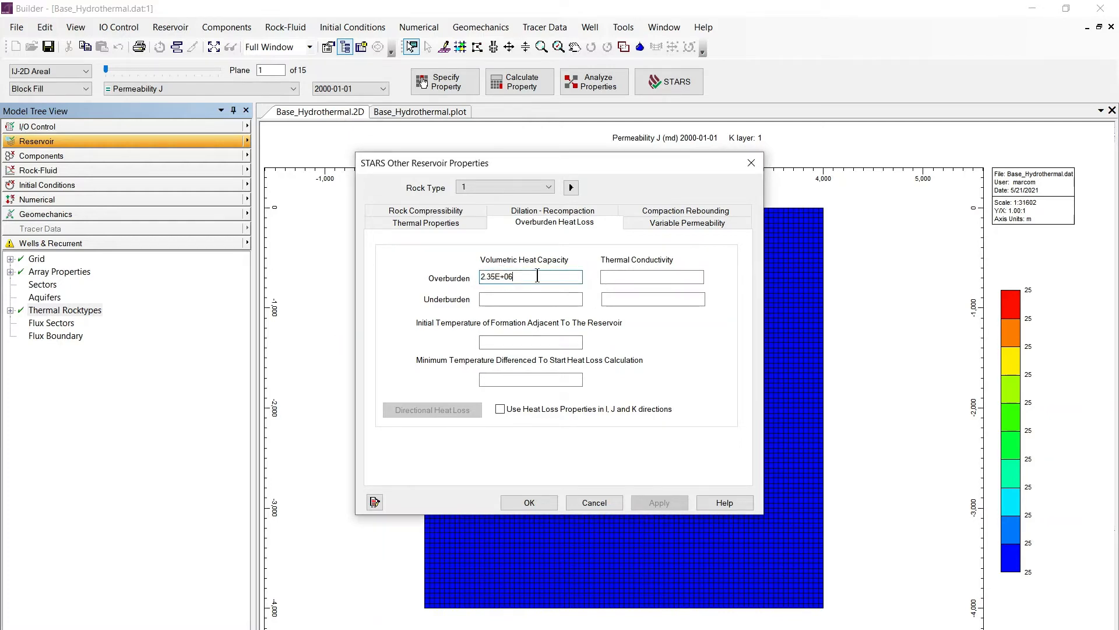
left_click(540, 298)
left_click_drag(551, 278, 400, 277)
key("ctrl+c")
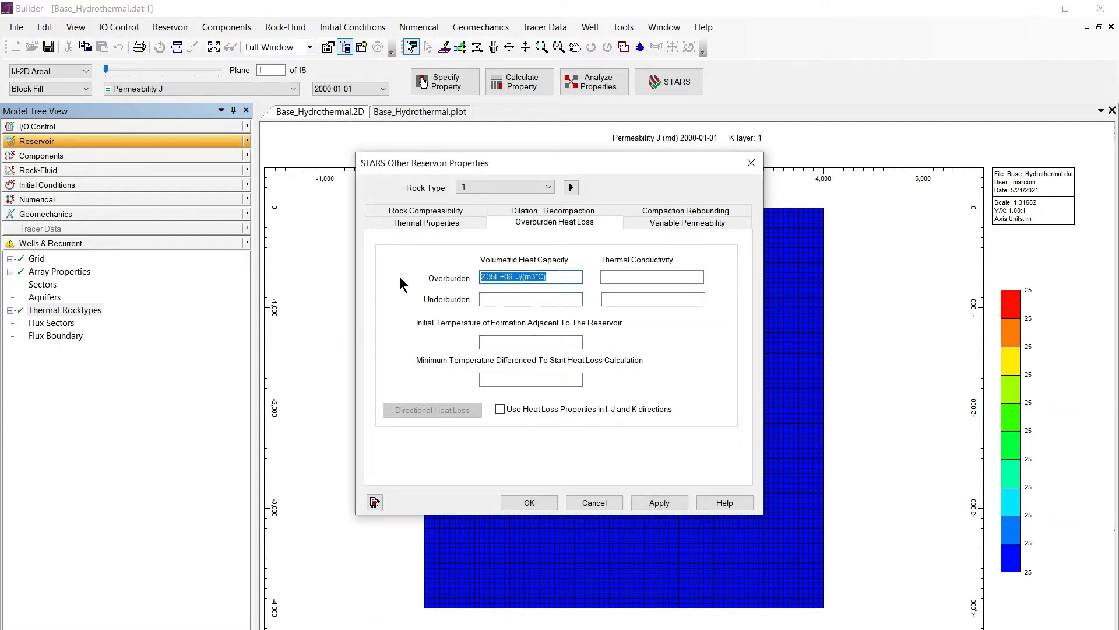
left_click(523, 298)
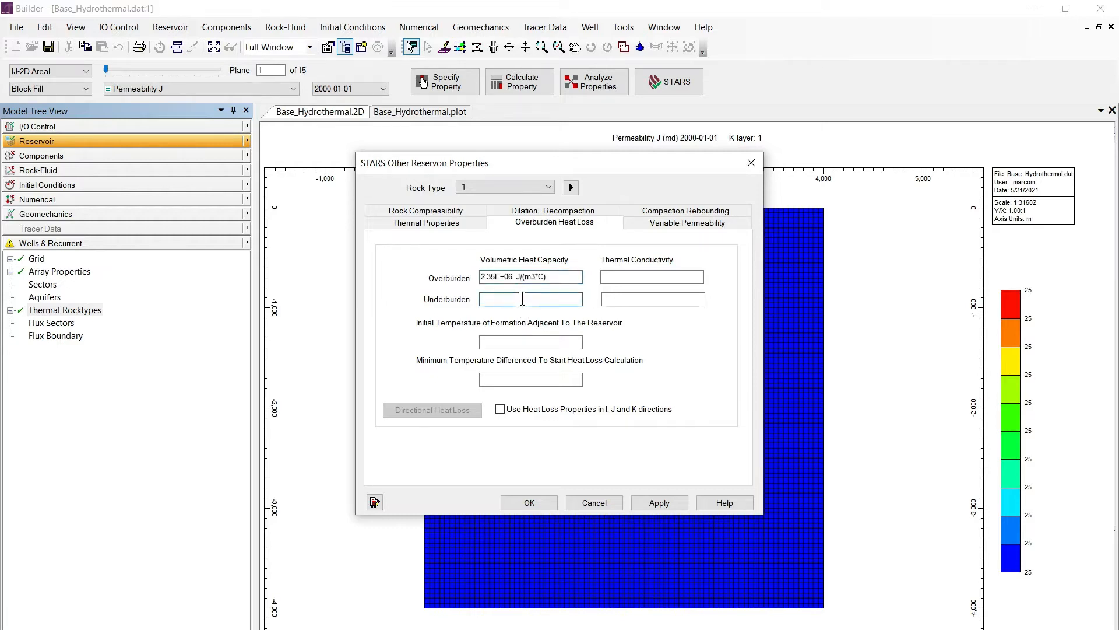
key("ctrl+v")
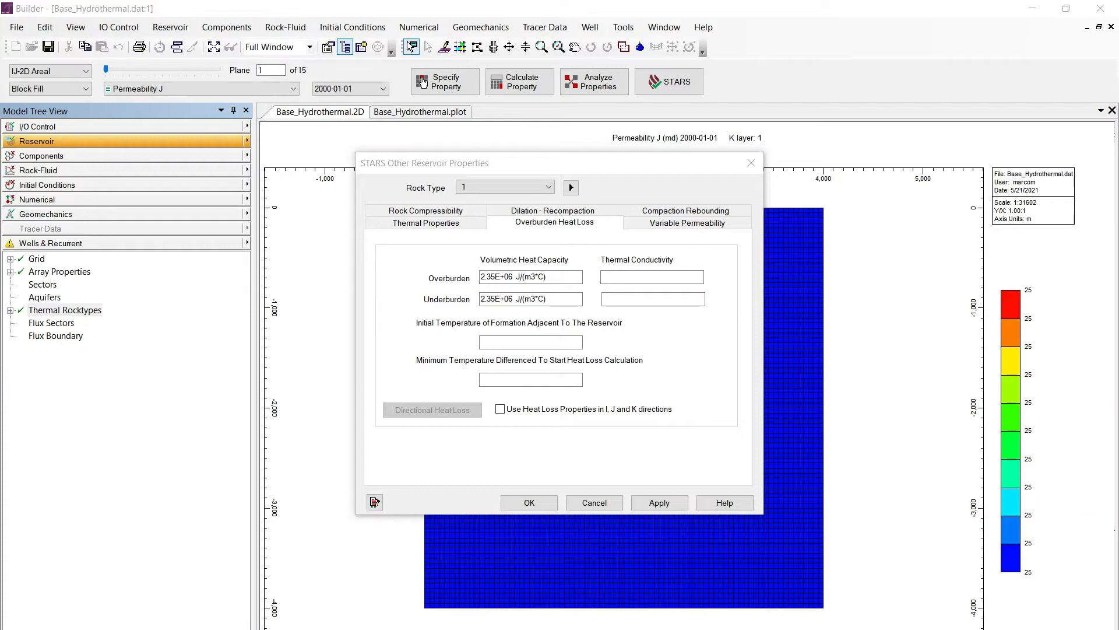
Set the overburden and underburden thermal conductivity to 1.50E+05 J/(m*day*C), apply the heat loss properties and close the rock type settings.
left_click(664, 277)
type("1.50E+05")
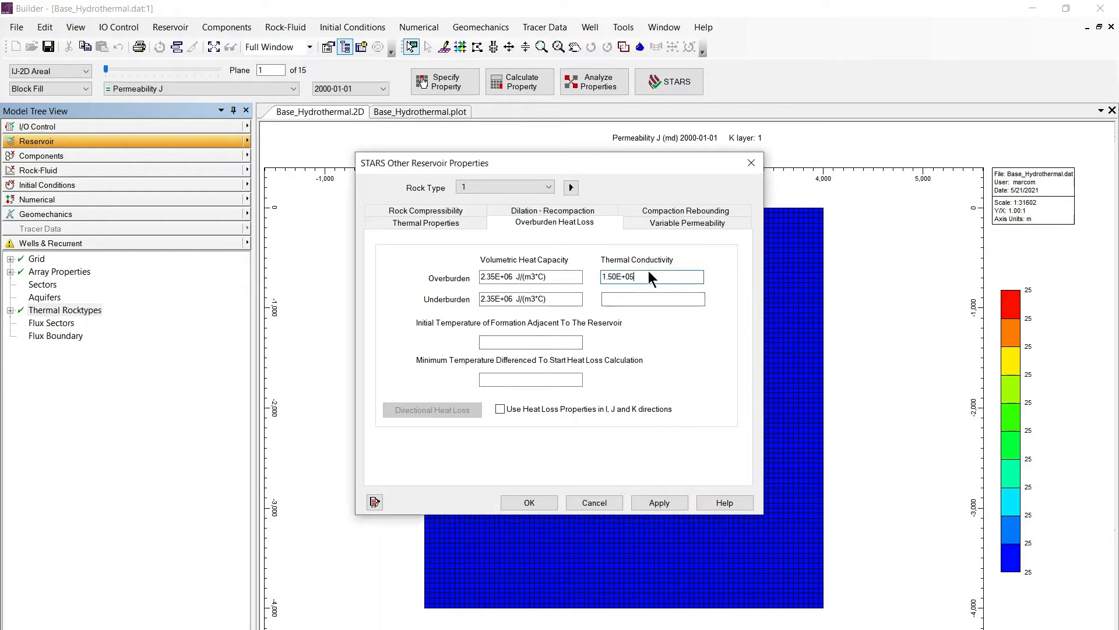
left_click(683, 300)
left_click_drag(686, 277, 551, 257)
key("ctrl+c")
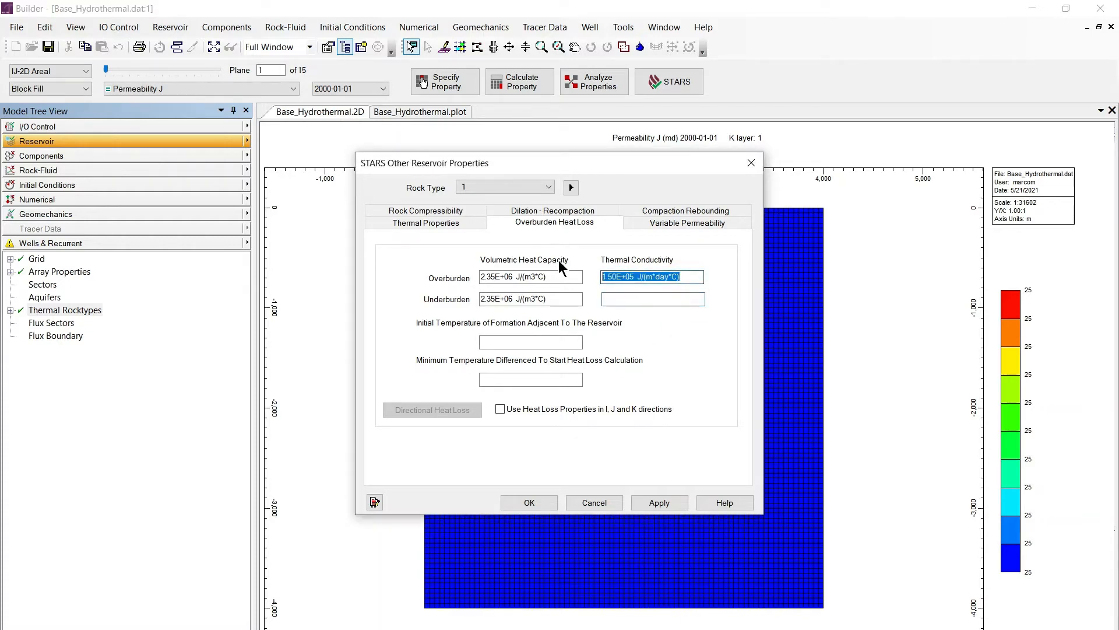
left_click(658, 300)
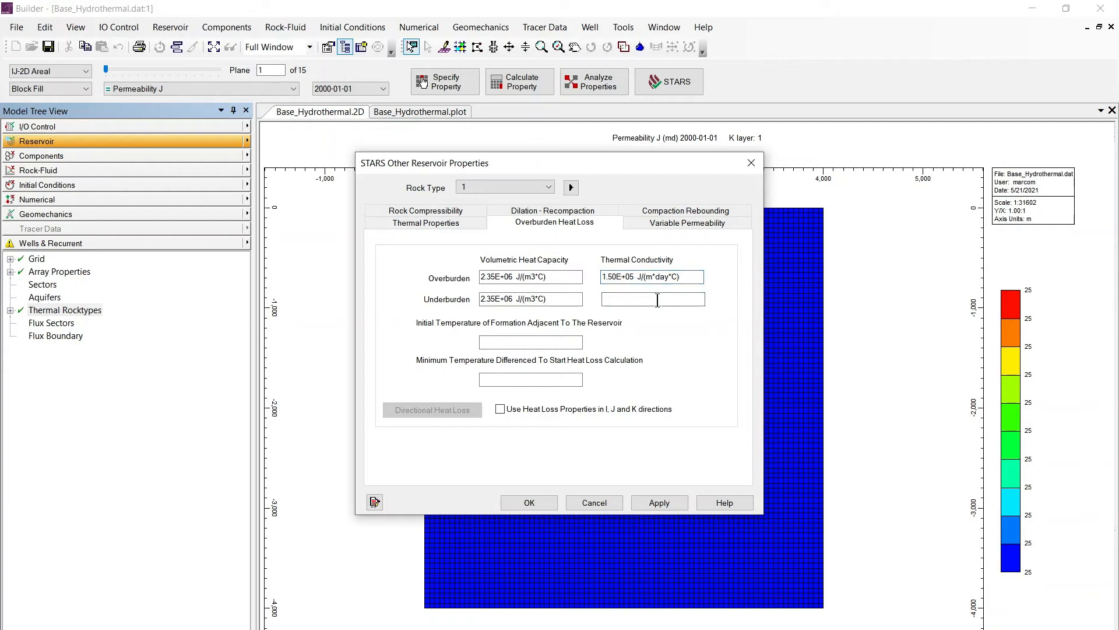
key("ctrl+v")
left_click(664, 502)
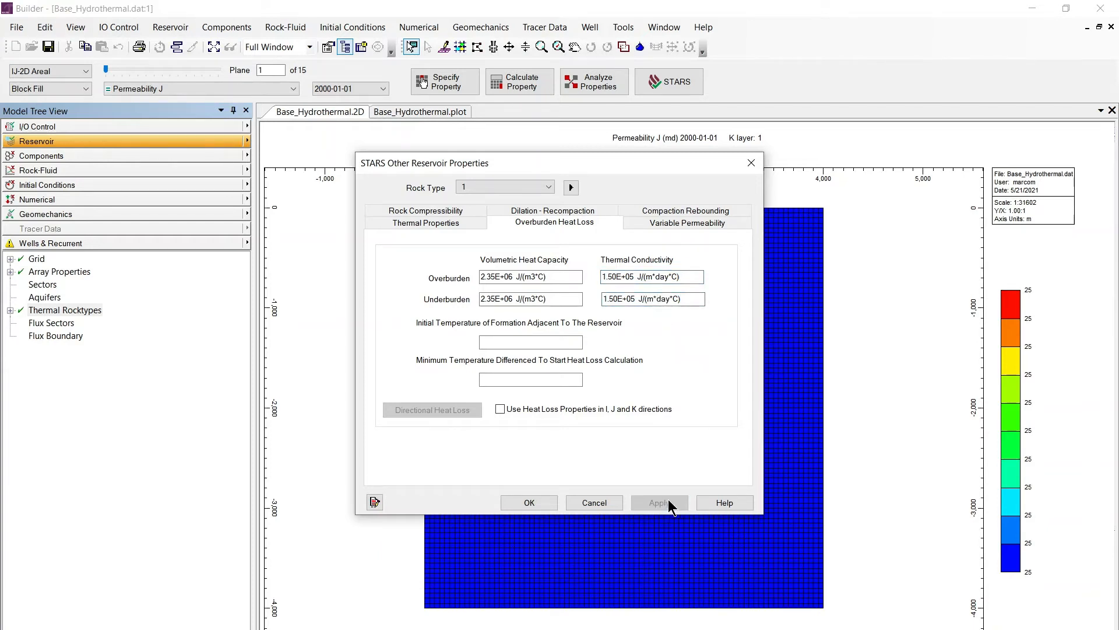
left_click(529, 503)
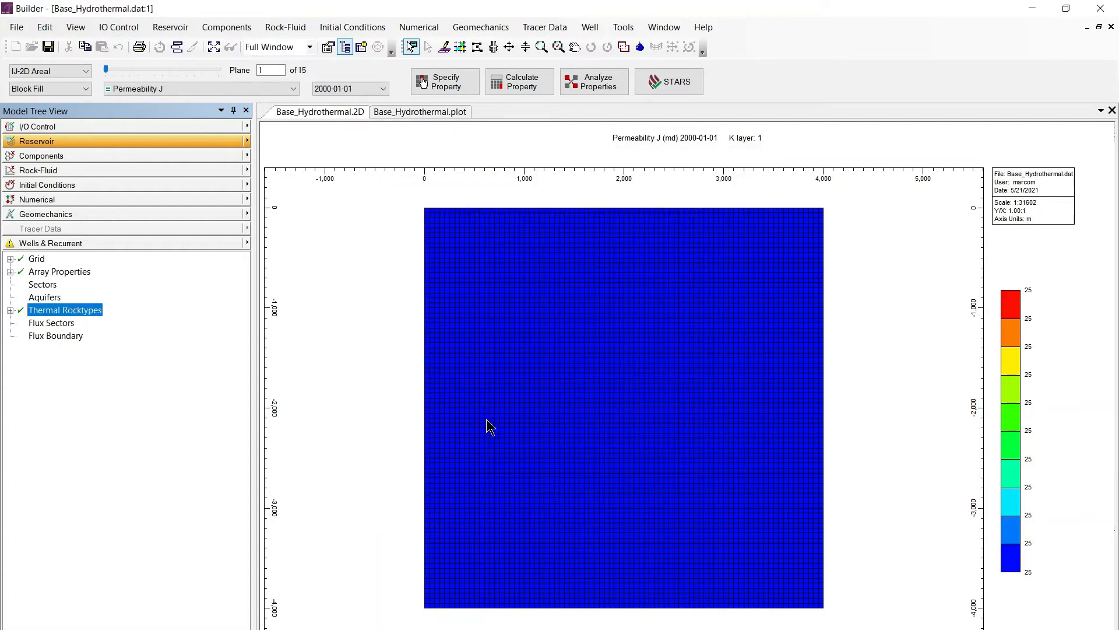
left_click(351, 338)
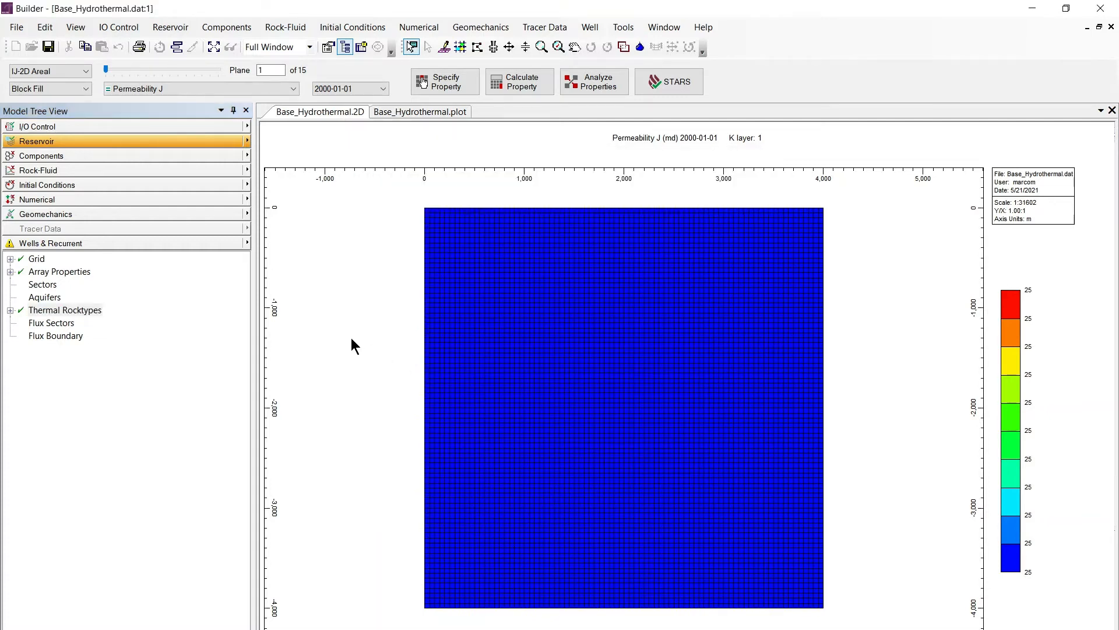
Add H2O from the component library with aqueous as its reference phase, and apply the ideal gas law option.
left_click(233, 156)
left_click(249, 155)
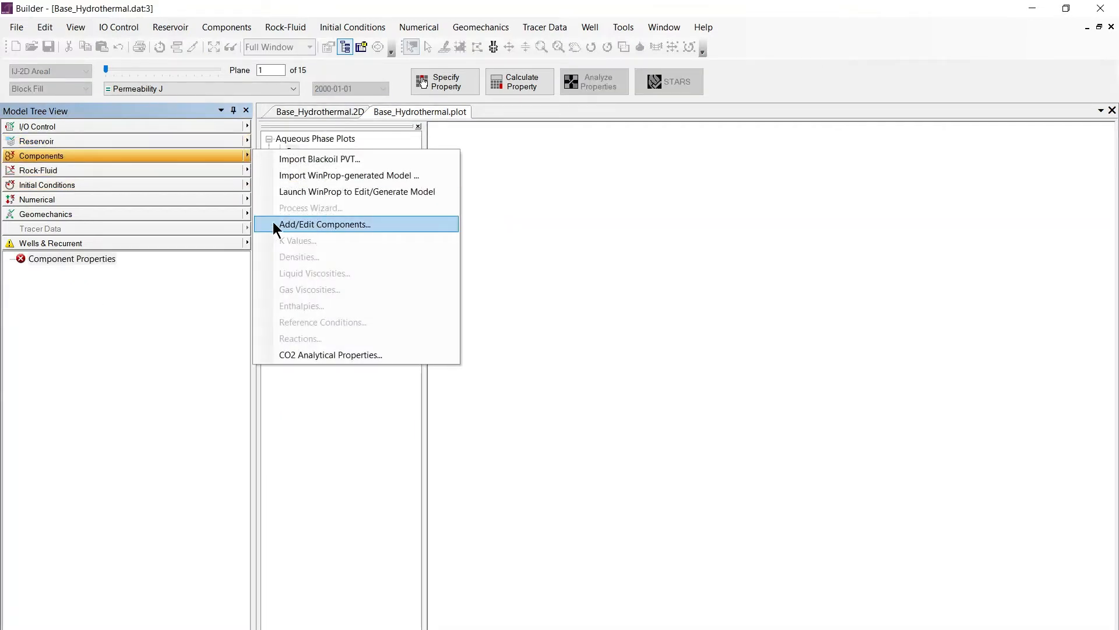
left_click(337, 226)
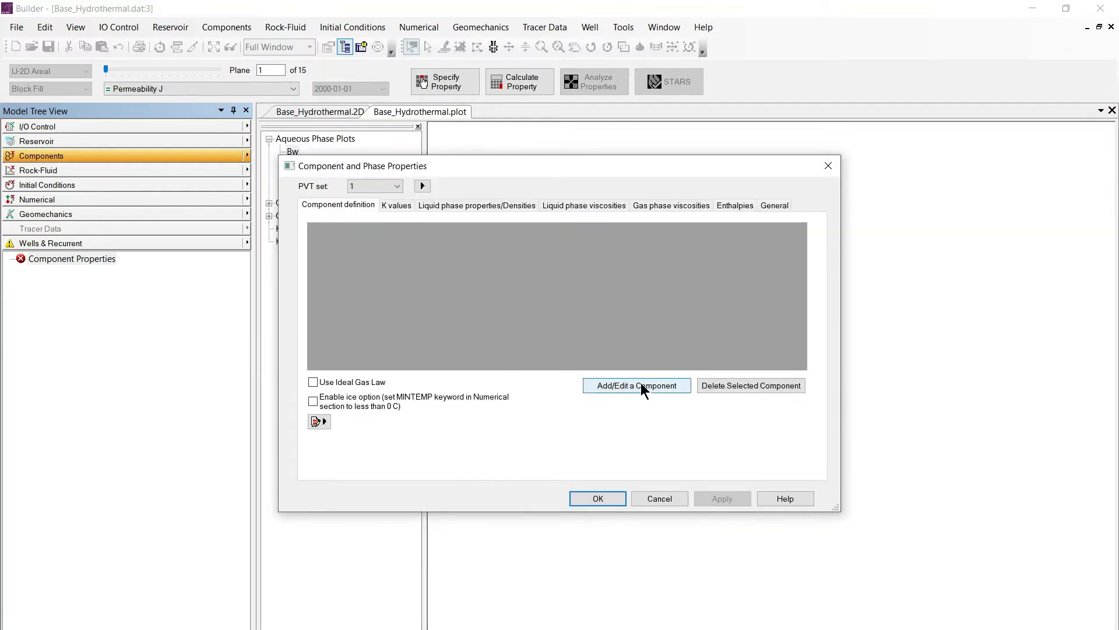
left_click(661, 390)
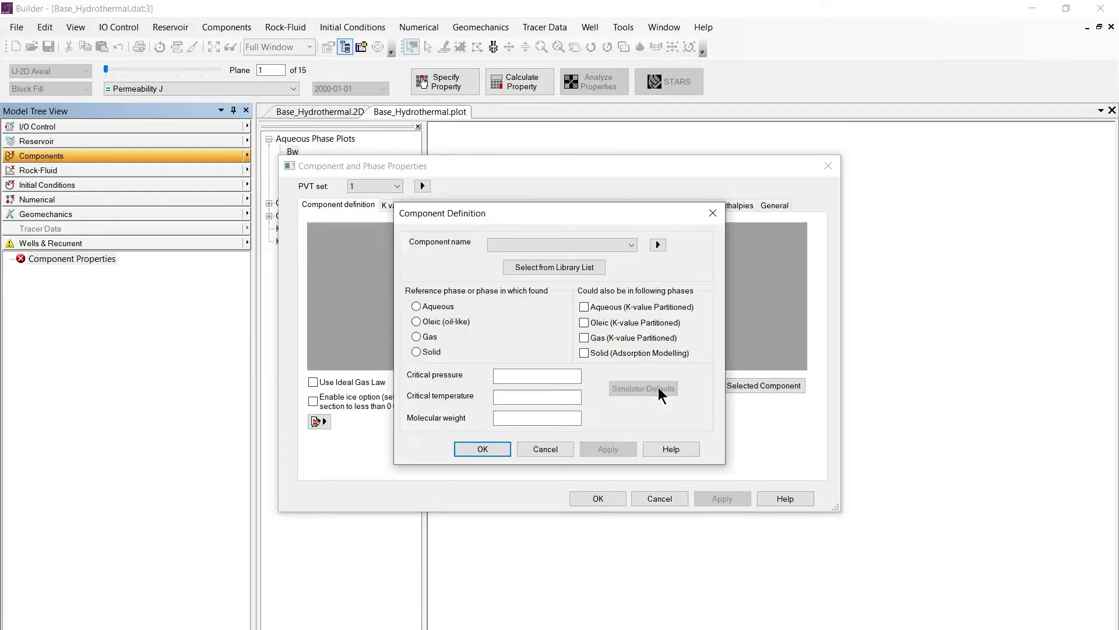
left_click(585, 267)
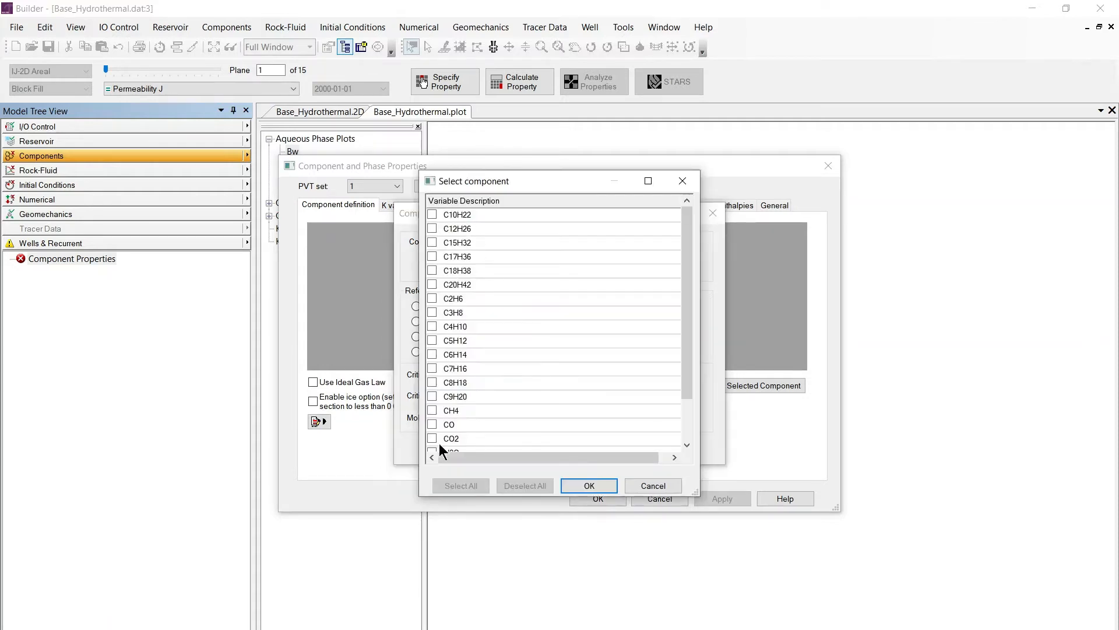
left_click_drag(689, 254, 693, 300)
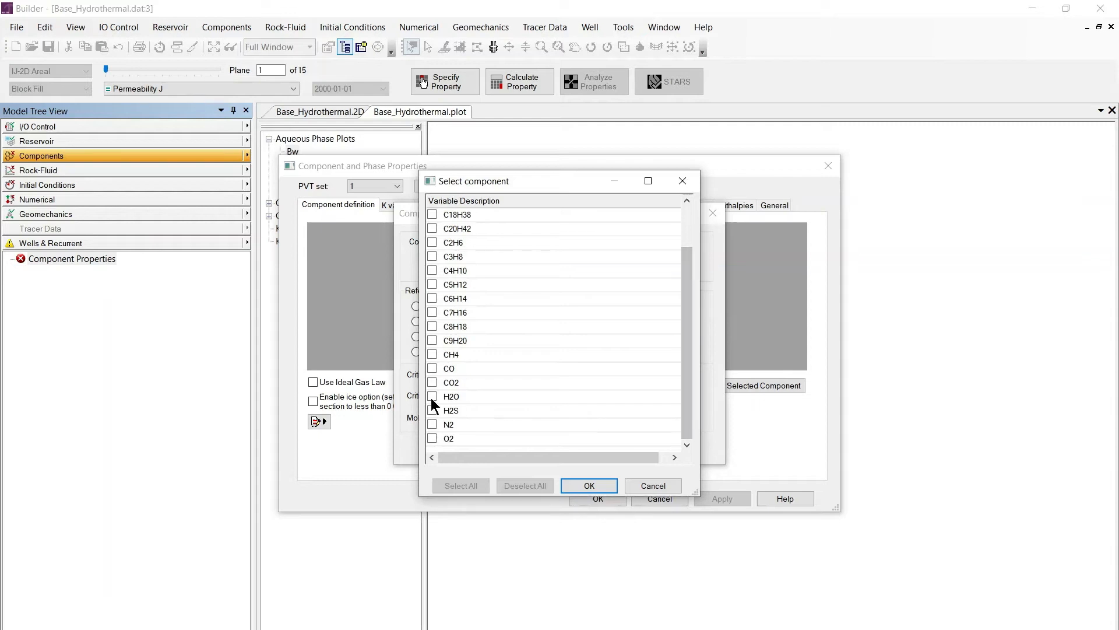
left_click(432, 397)
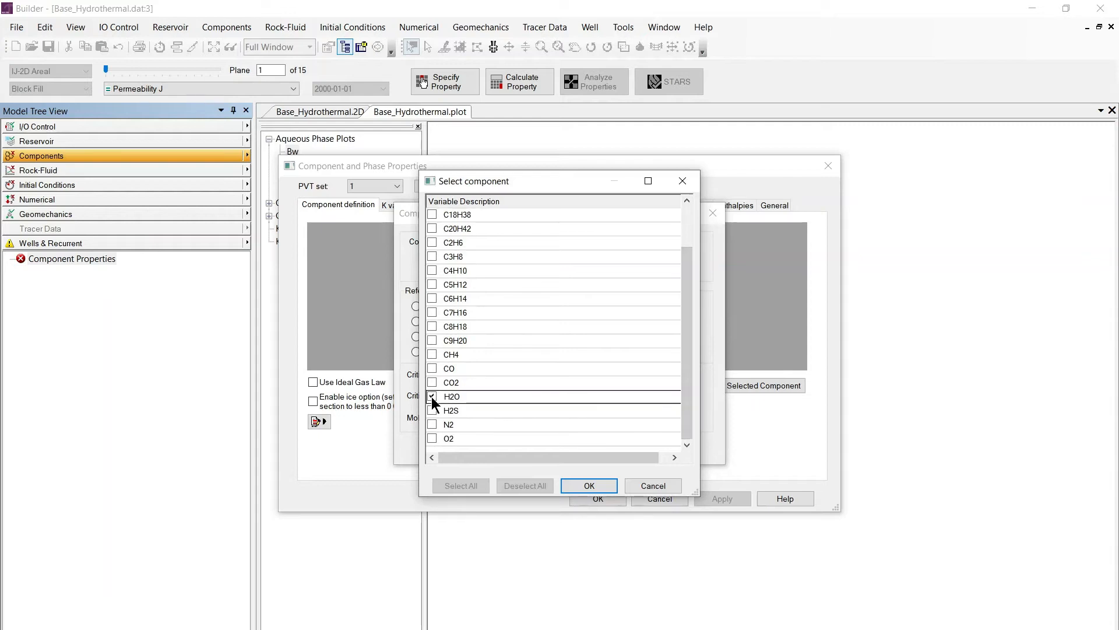
left_click(590, 486)
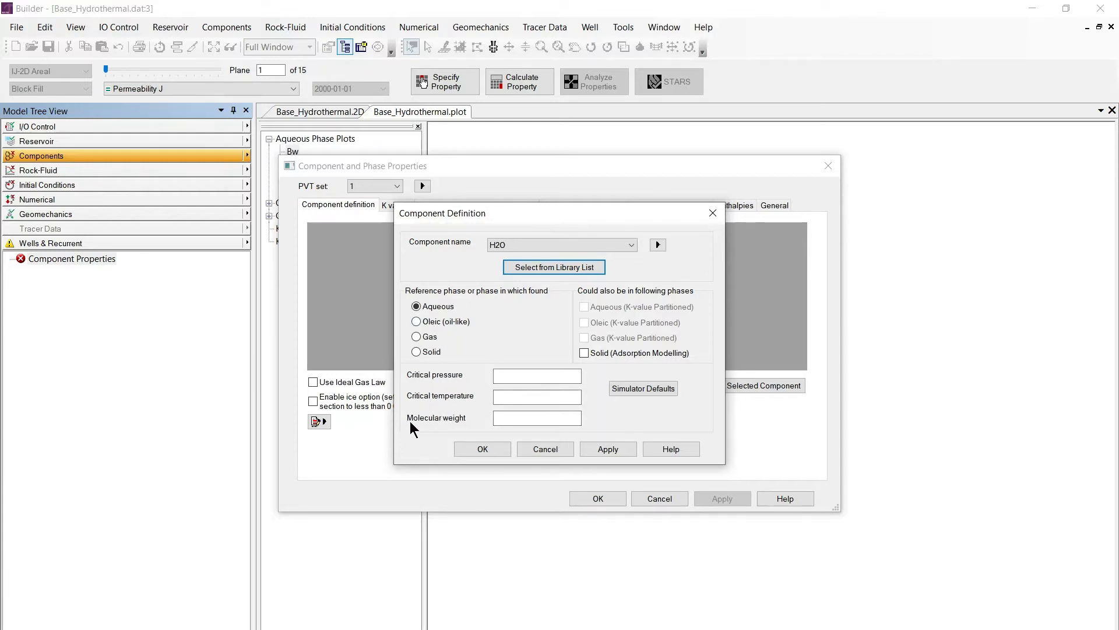
left_click(469, 448)
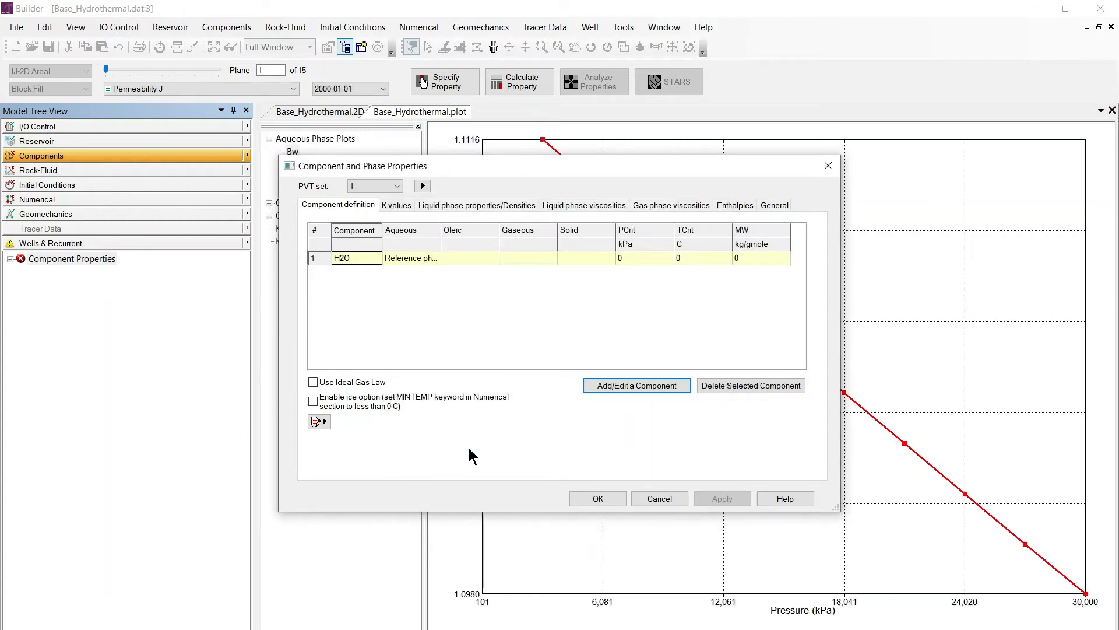
left_click(315, 382)
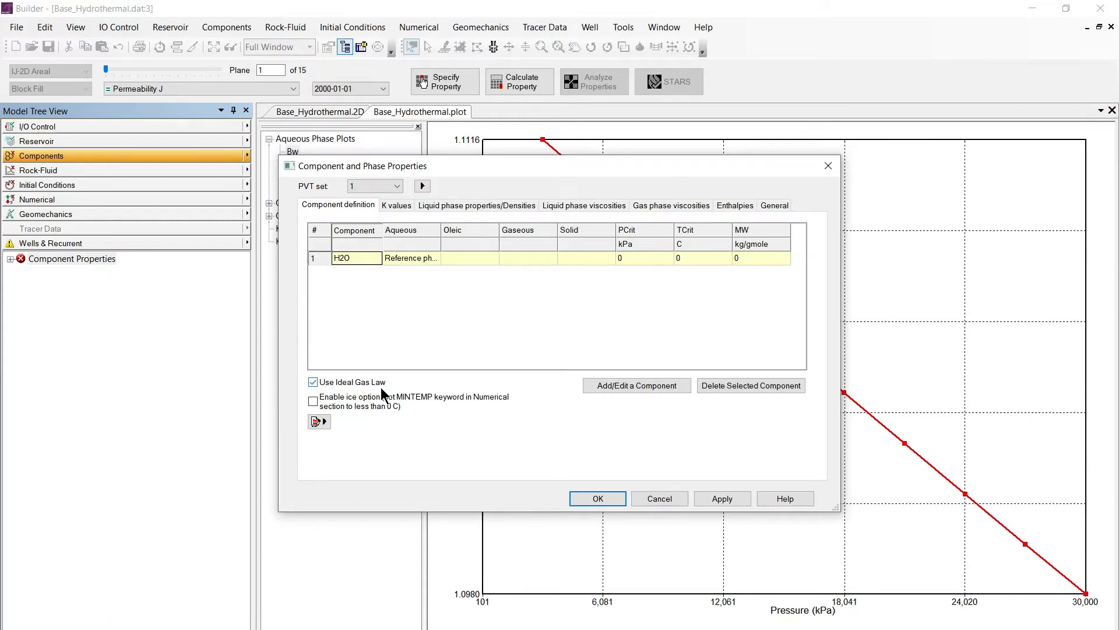
left_click(723, 500)
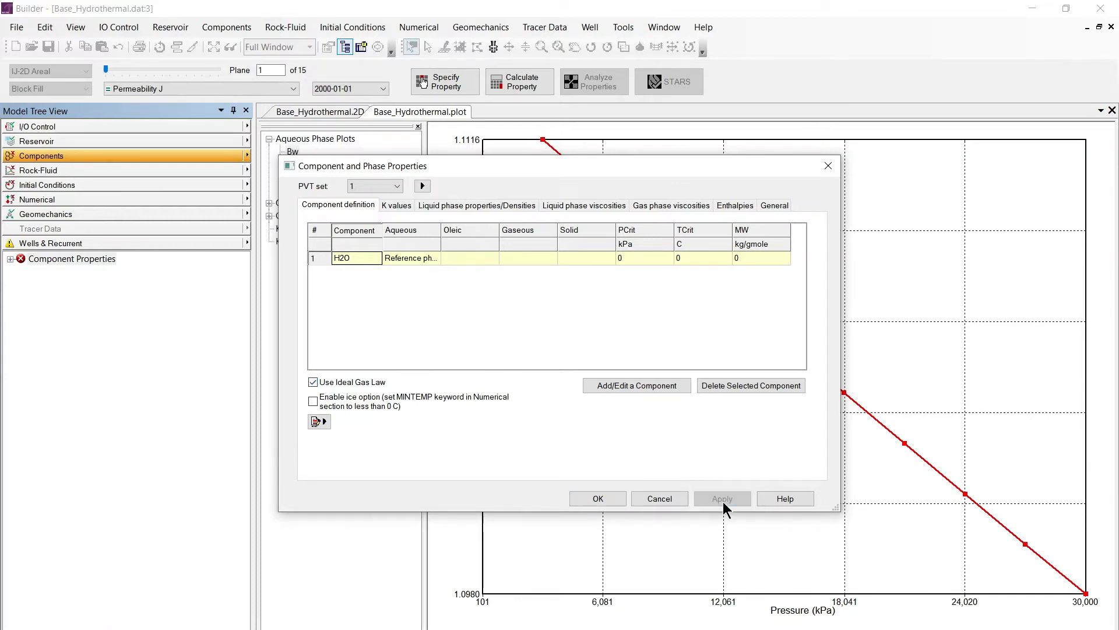
Apply an H2O molar density of 55500 gmole/m3, liquid compressibility of 7e-7 1/kPa and first thermal expansion coefficient of 8.8e-4 1/C.
left_click(516, 205)
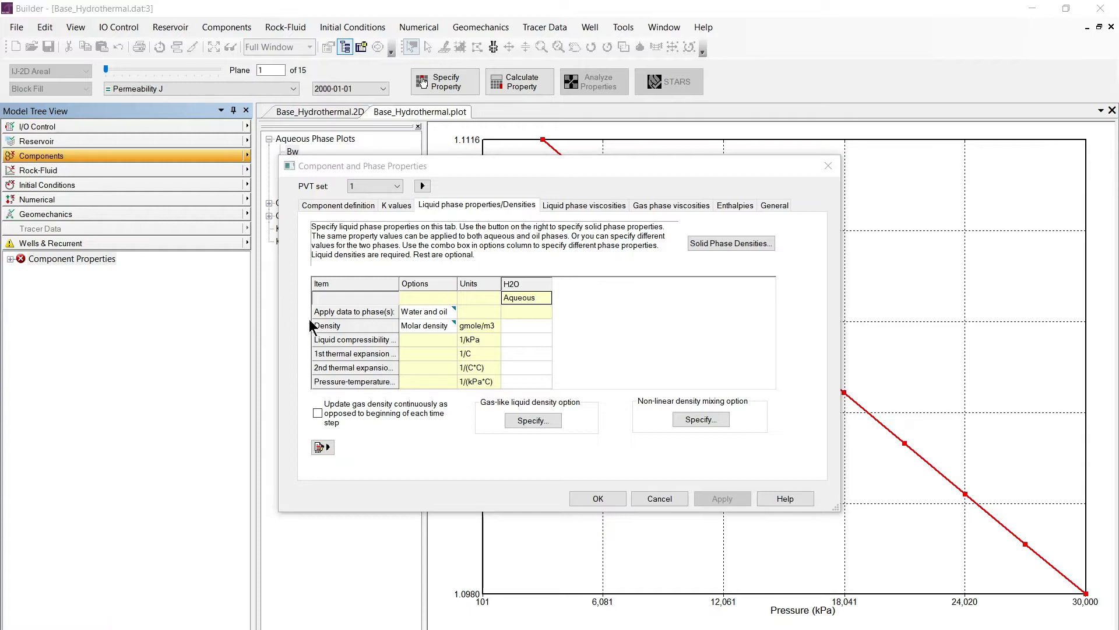
left_click(526, 324)
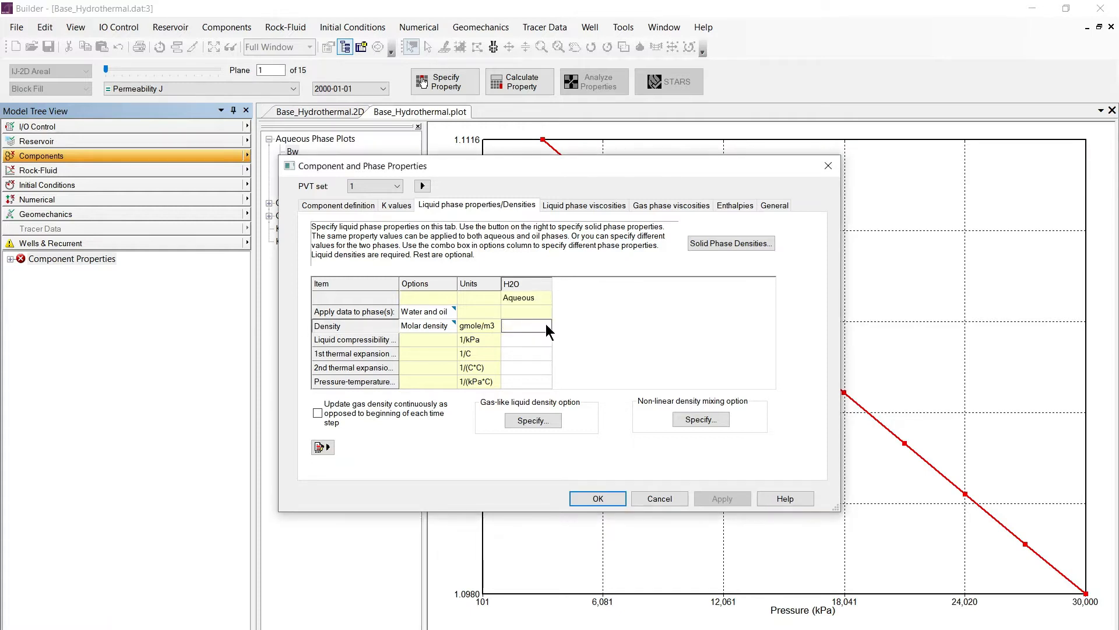
type("55500")
left_click(523, 341)
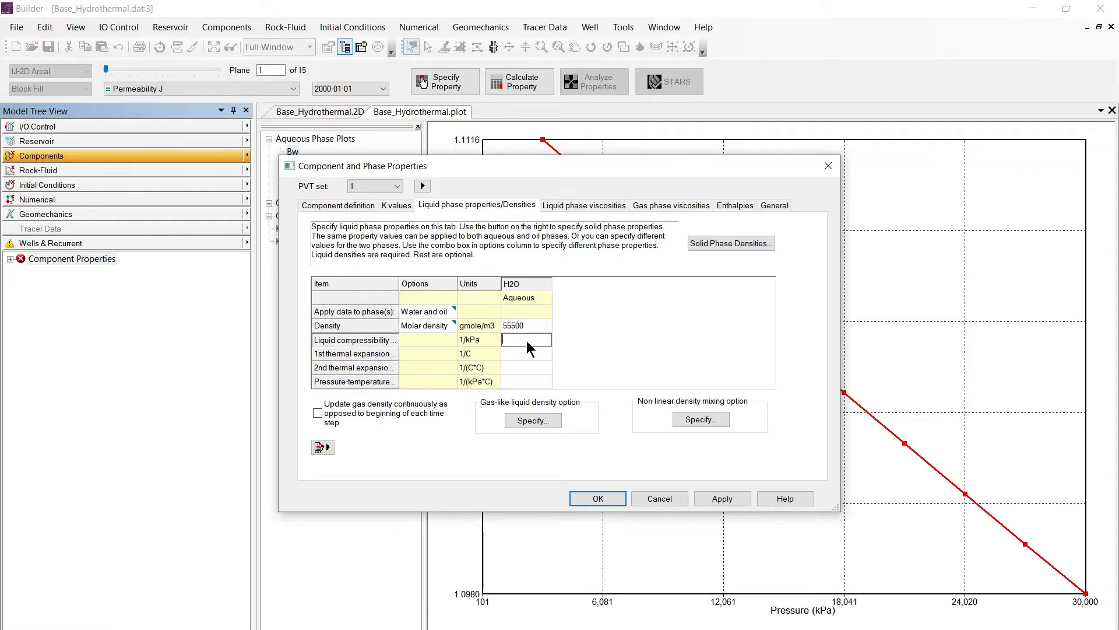
type("7e-7")
left_click(524, 354)
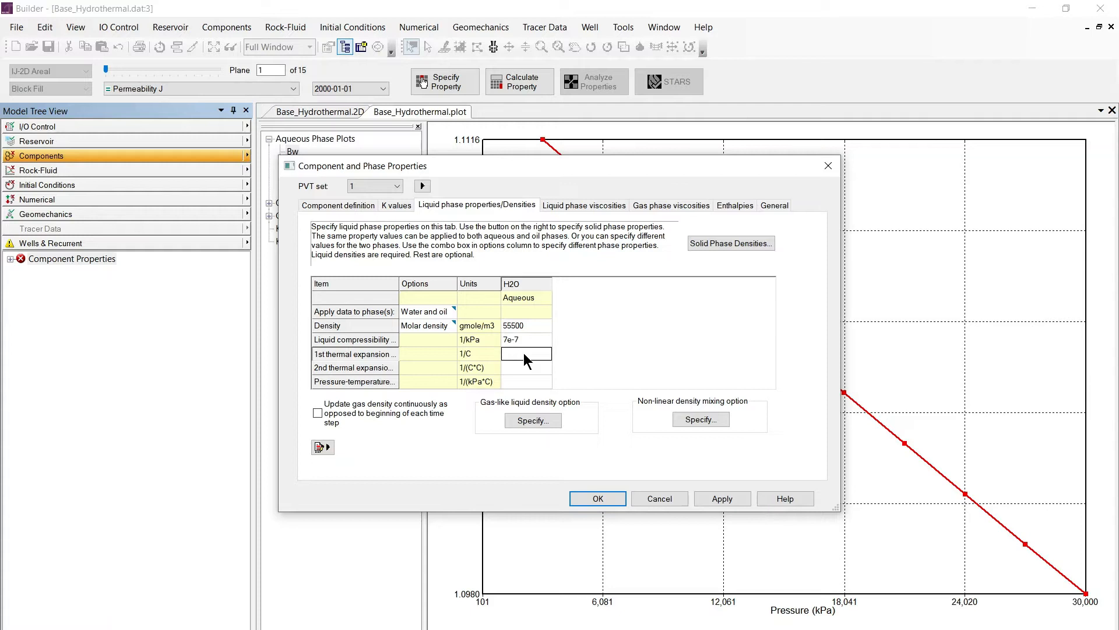
type("8.8e-4")
left_click(715, 498)
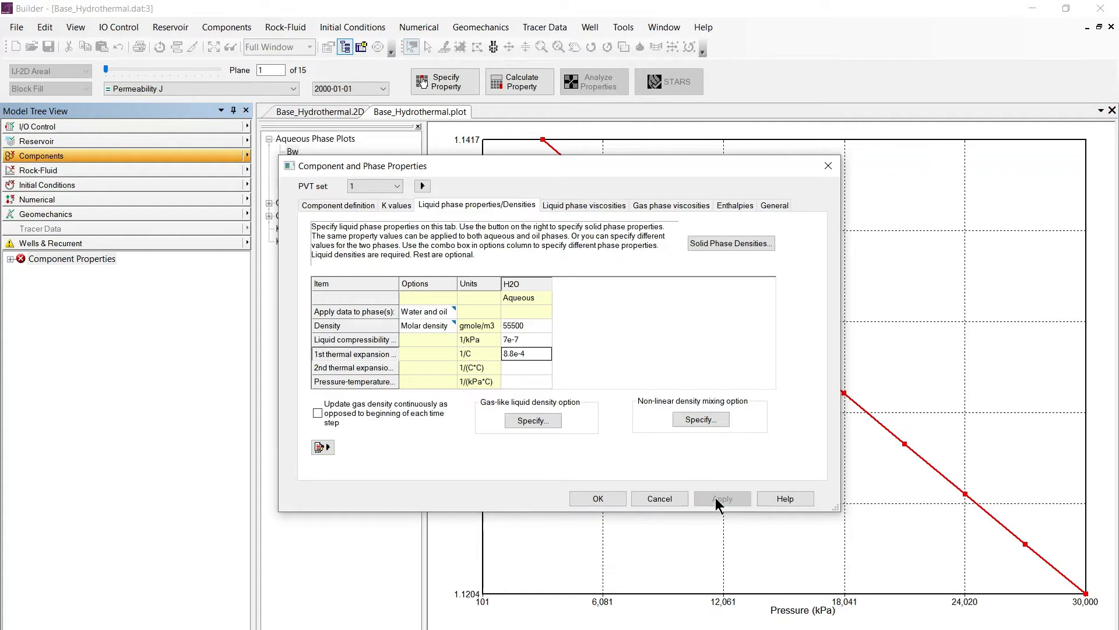
Define the liquid viscosity with multiple viscosity tables and set the first table's pressure to 15000 kPa.
left_click(604, 208)
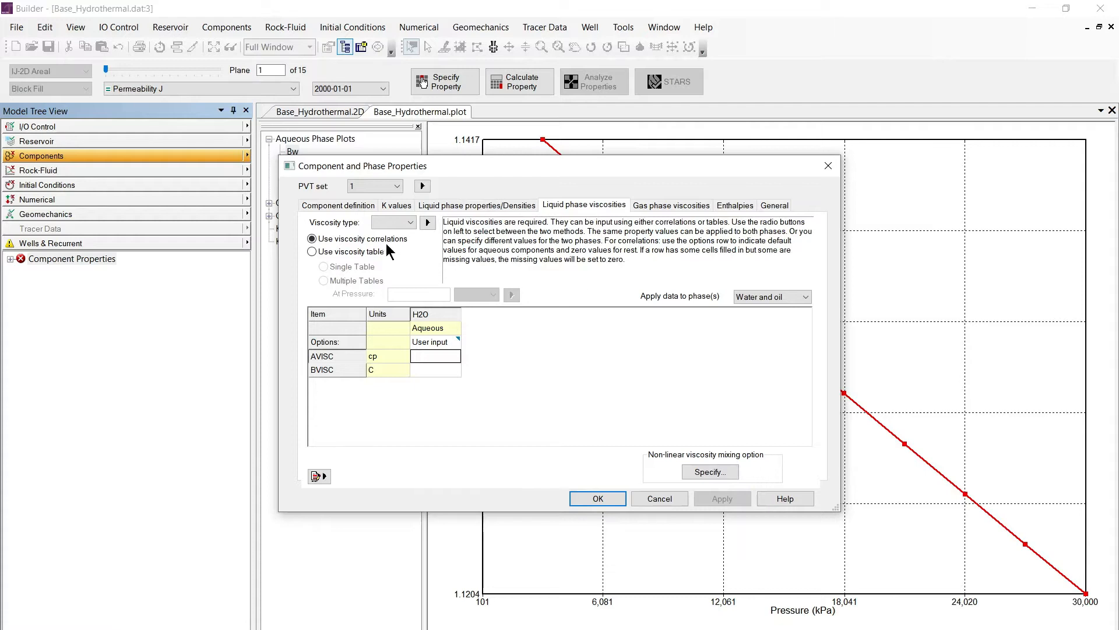
left_click(356, 255)
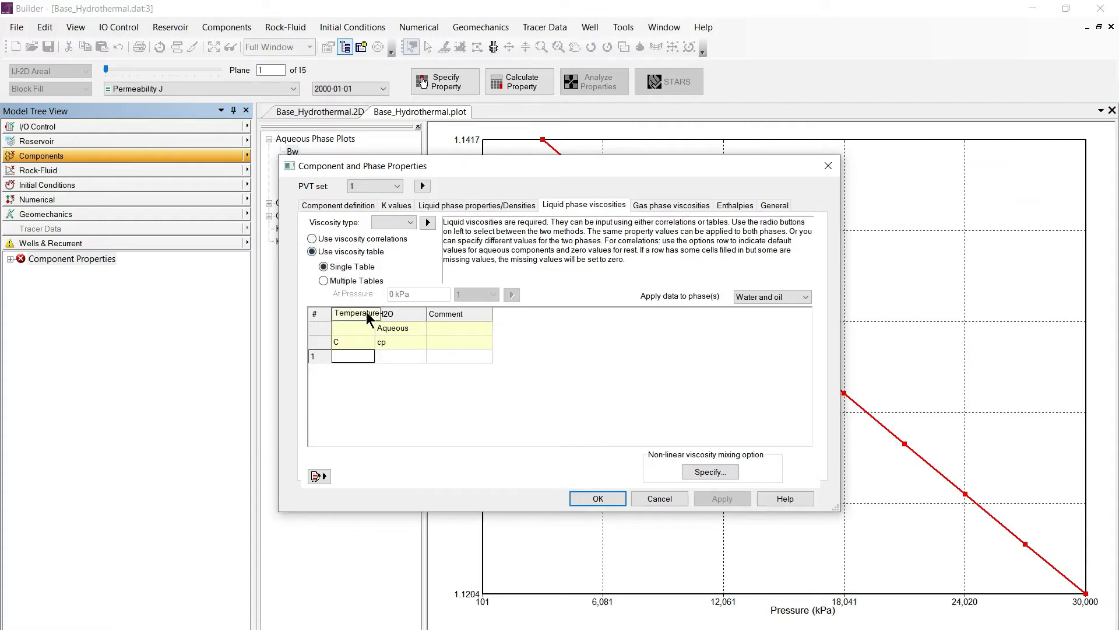
left_click(338, 283)
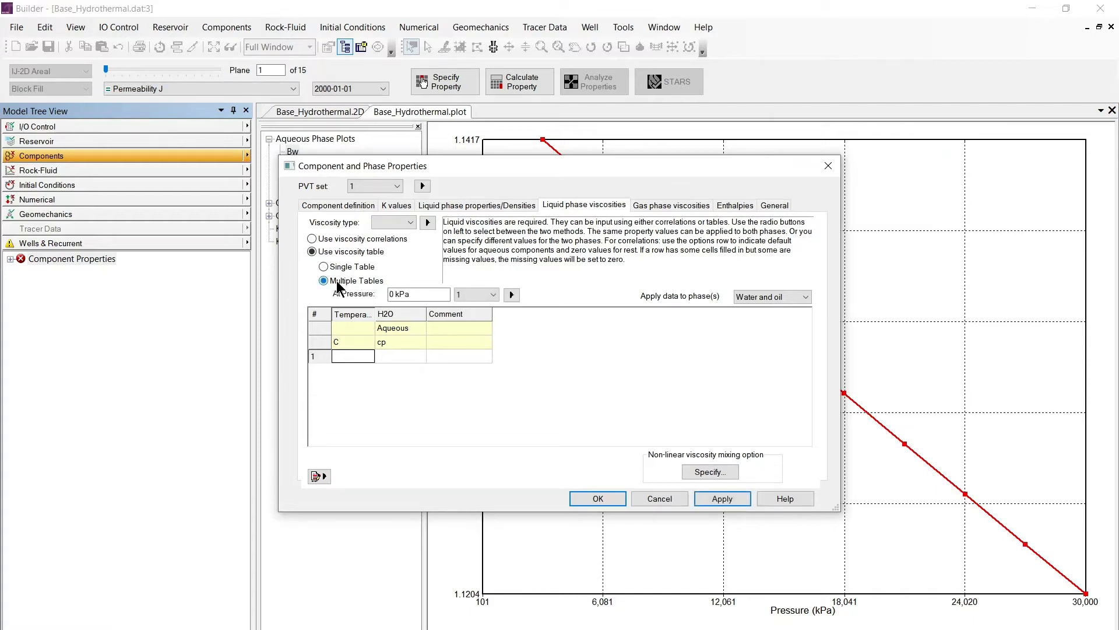
double_click(393, 294)
type("15000")
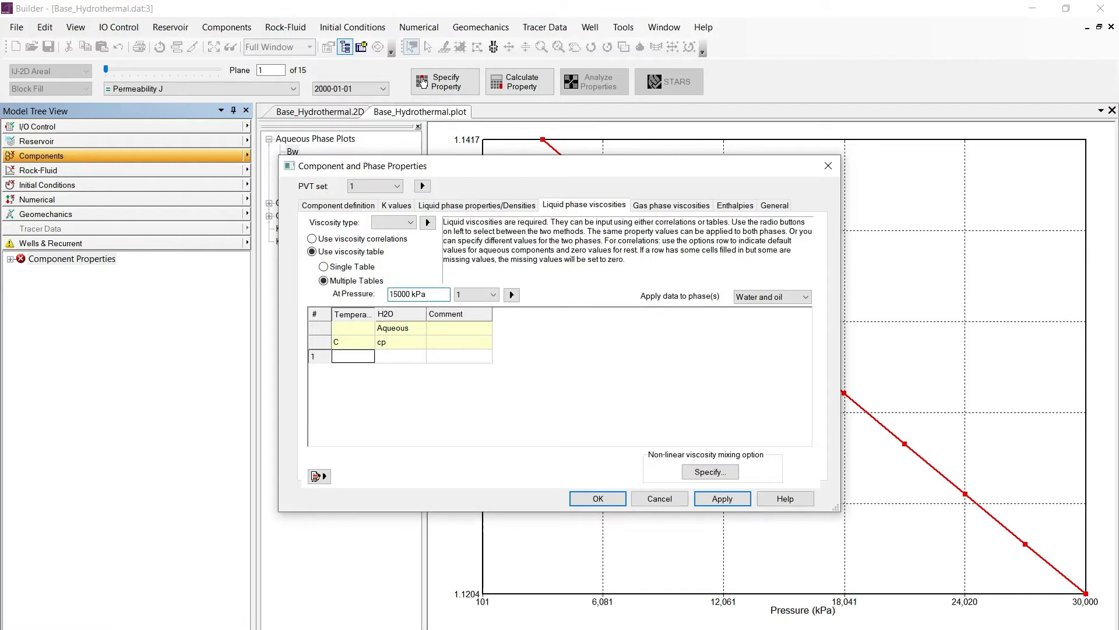
Copy the external H2O temperature and viscosity data into the 15000 kPa table and apply it.
key("alt+Tab")
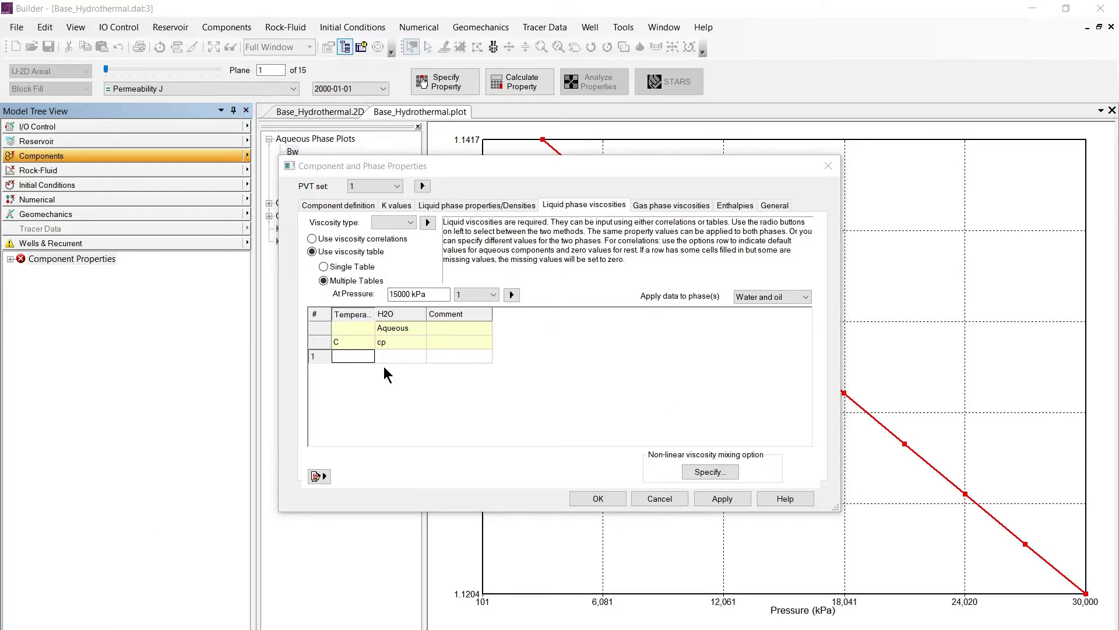
right_click(355, 355)
left_click(381, 394)
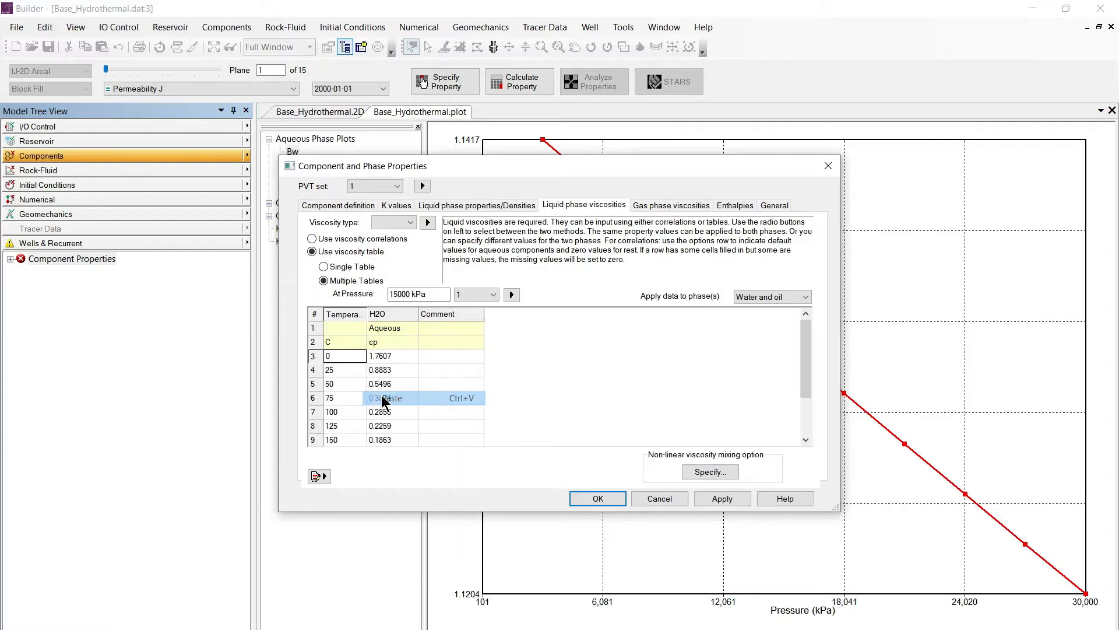
left_click(723, 498)
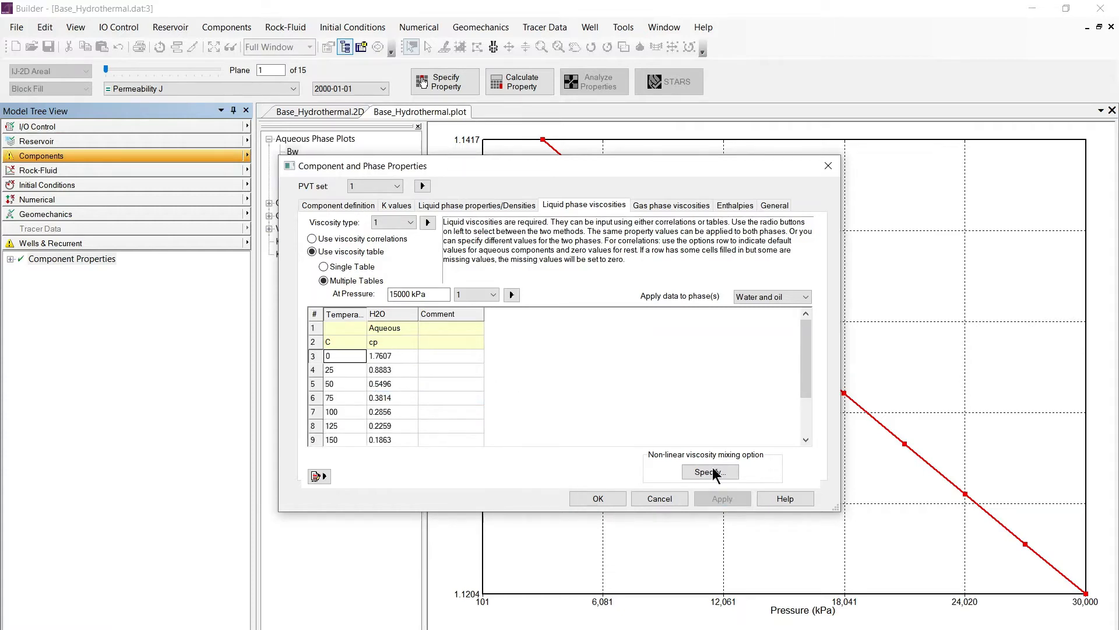
Create a second, blank liquid viscosity table and set its pressure to 25000 kPa.
left_click(512, 294)
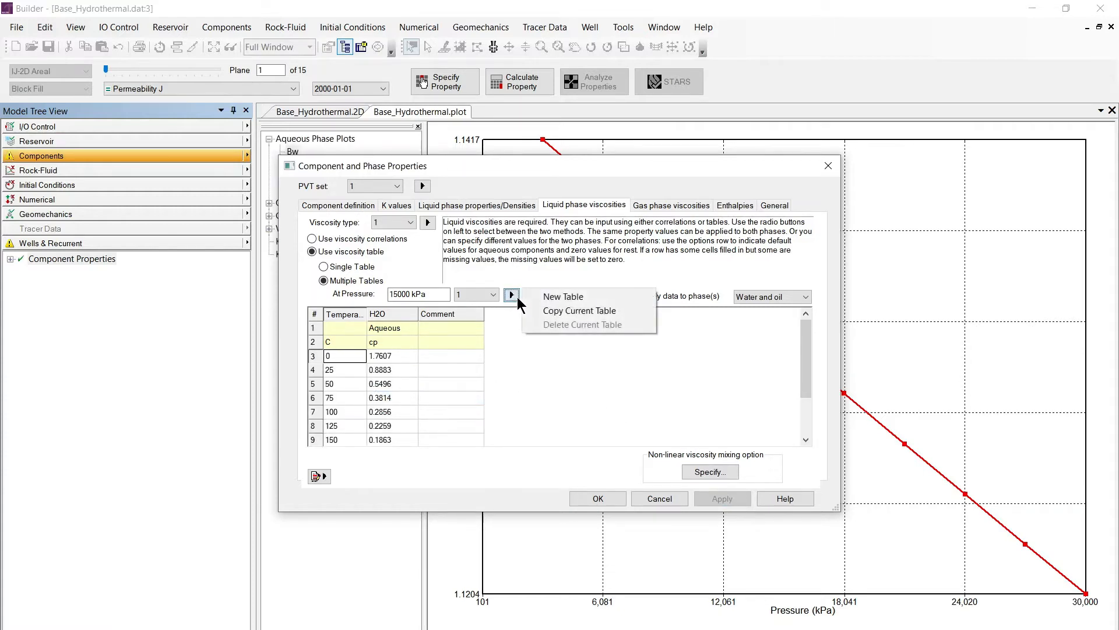
left_click(579, 297)
left_click(408, 294)
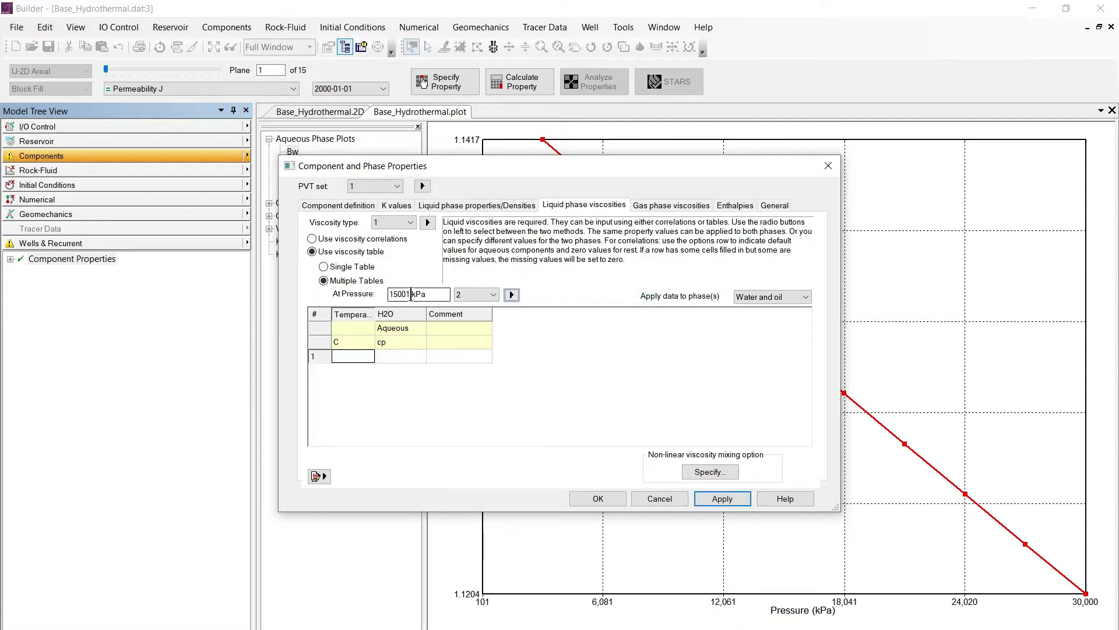
left_click_drag(409, 294, 335, 303)
type("25000")
Copy the external H2O temperature and viscosity data into the 25000 kPa table, apply it and close the component properties.
key("alt+Tab")
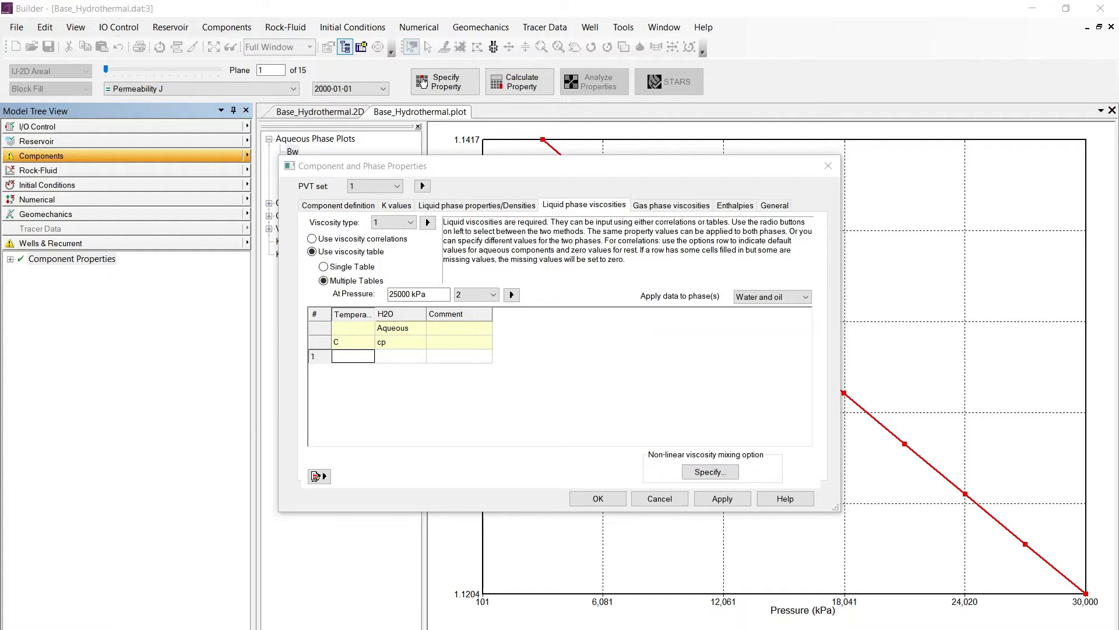
right_click(350, 357)
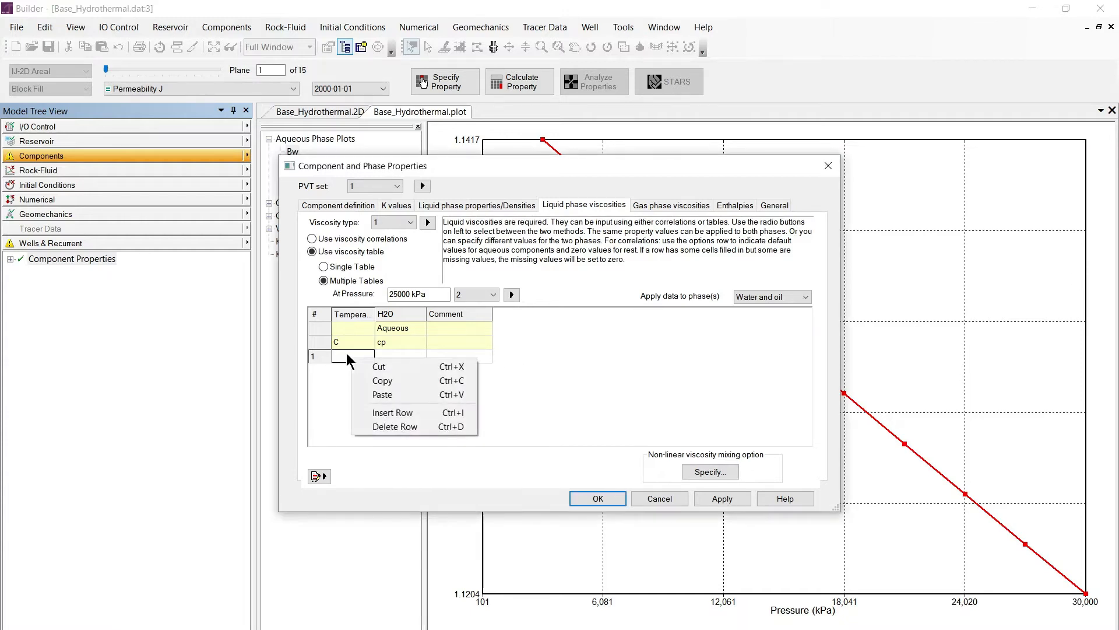
left_click(383, 395)
left_click(721, 498)
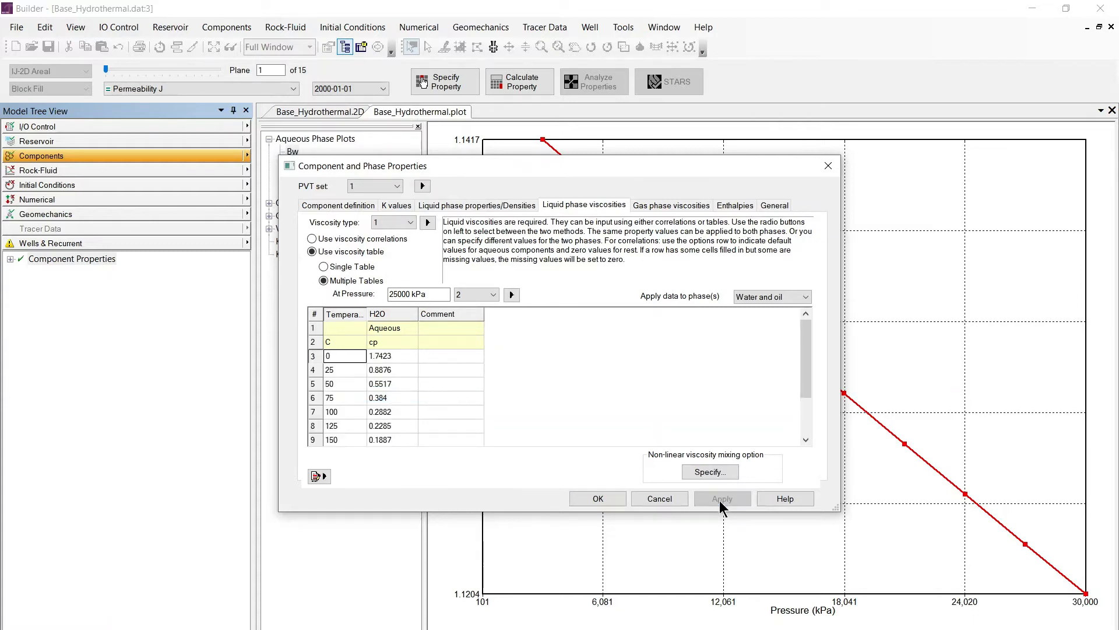
left_click(598, 496)
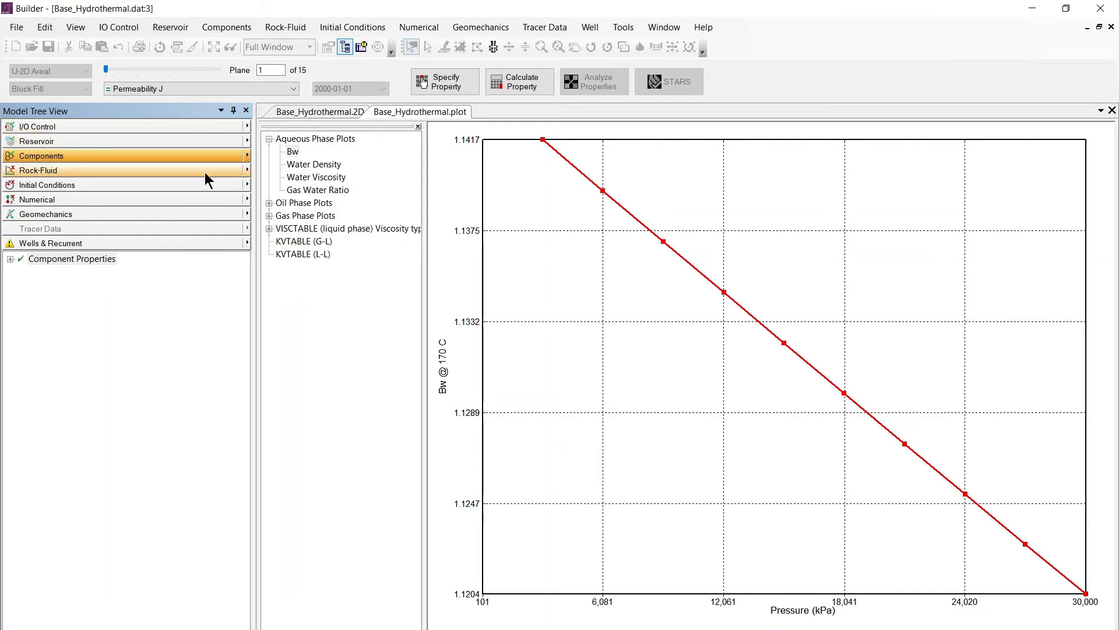
Open the rock-fluid rock types and create two new rock types, 1 and 2.
left_click(243, 169)
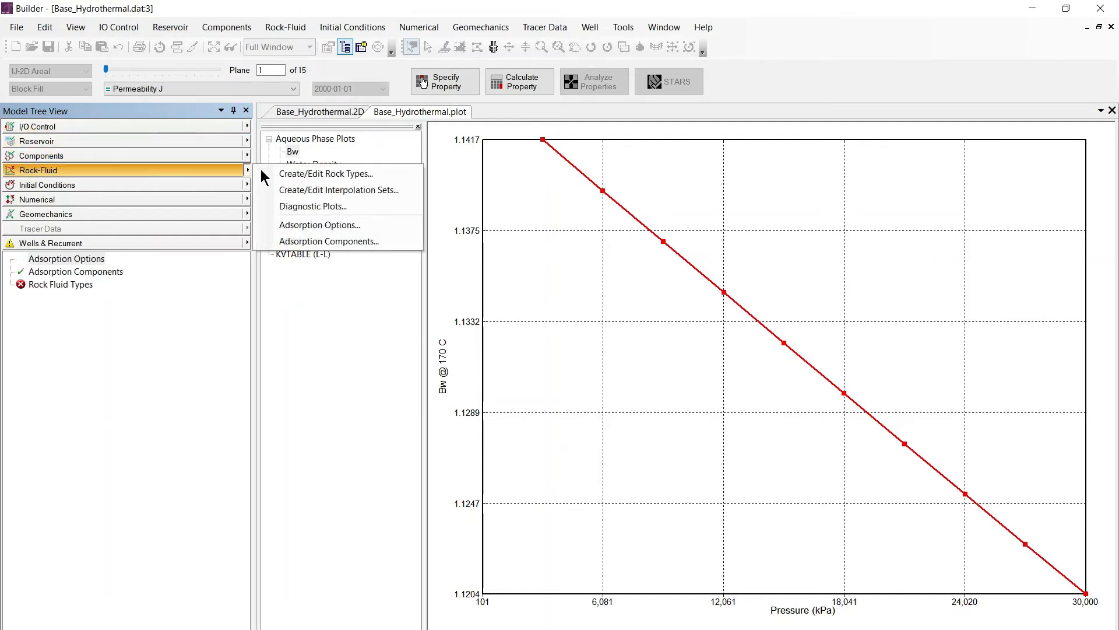
left_click(373, 175)
left_click(489, 182)
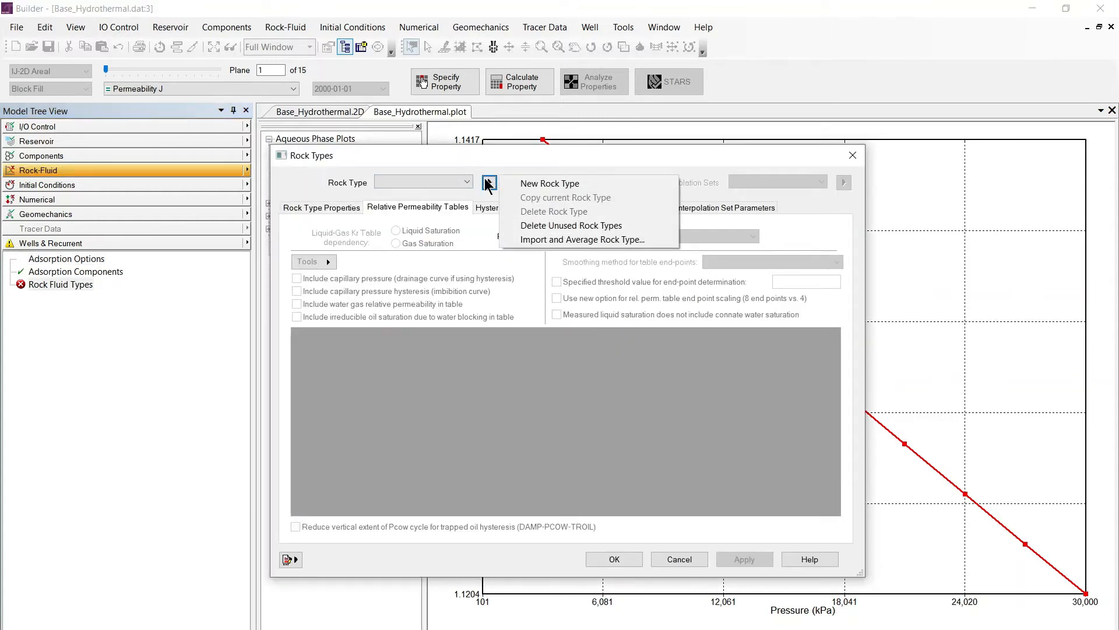
left_click(545, 183)
left_click(489, 183)
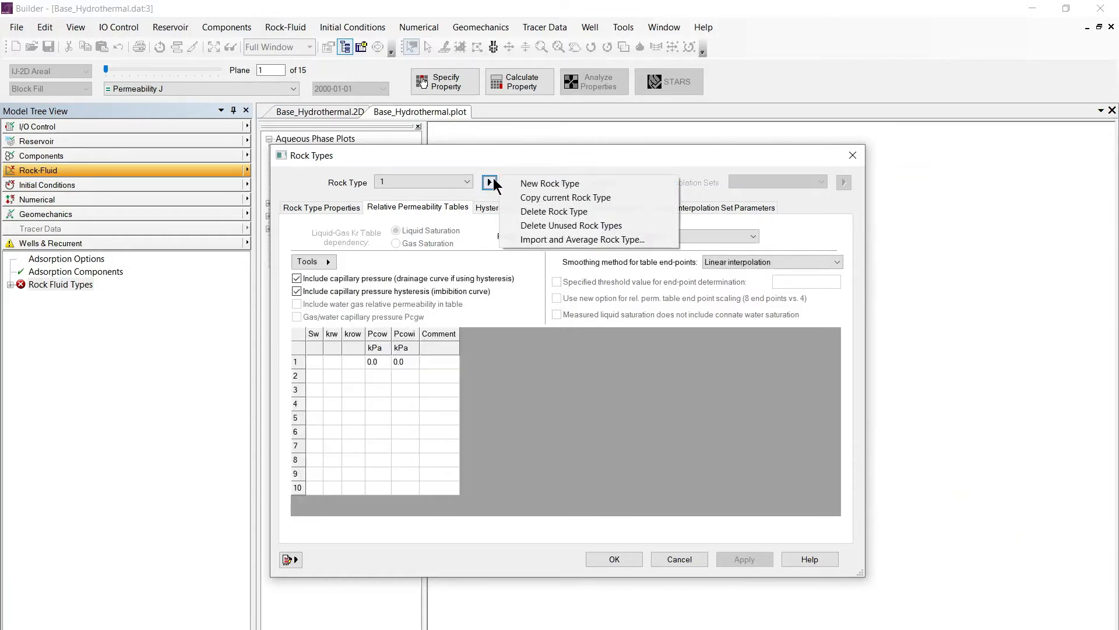
left_click(545, 184)
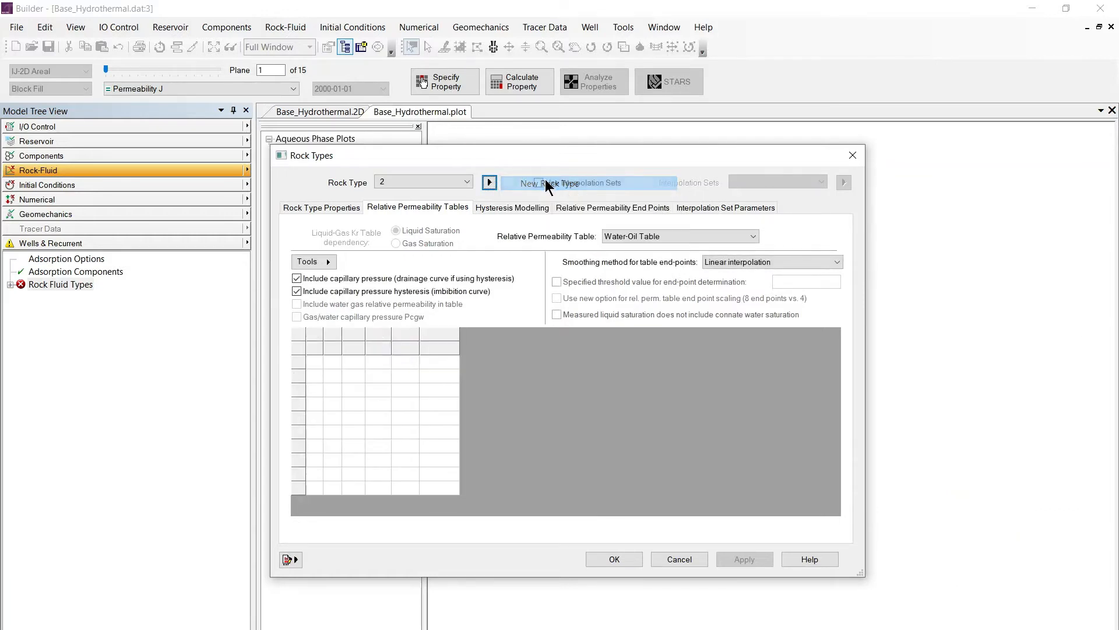
For rock type 1, exclude capillary pressure from the water-oil table, paste the external Sw, krw and krow data from Sw 0.300 to 1.000, and apply.
left_click(441, 182)
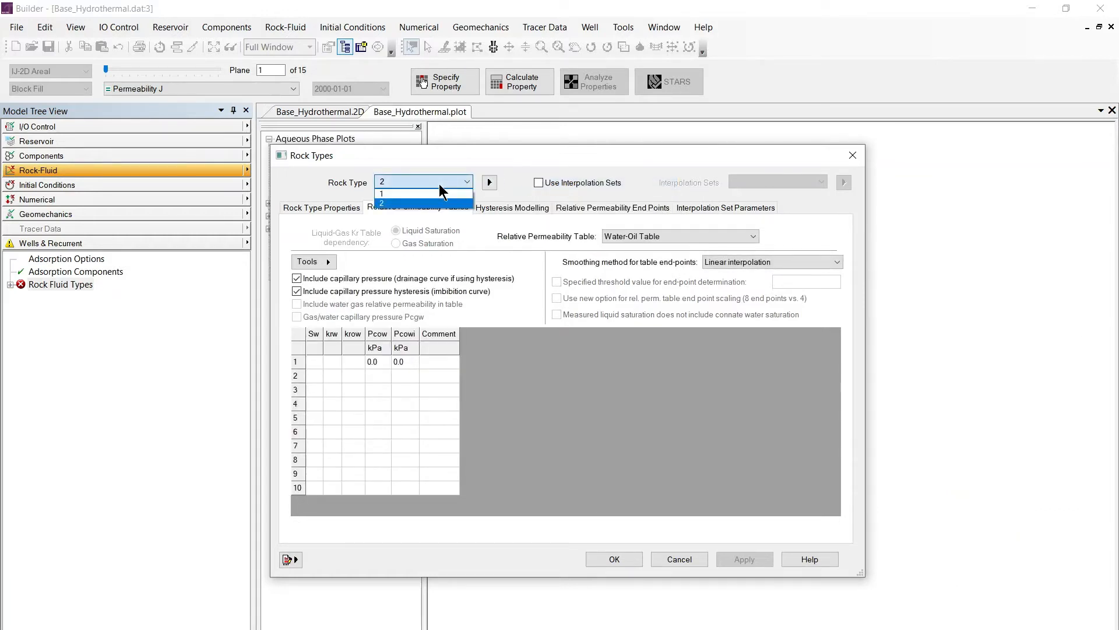
left_click(386, 194)
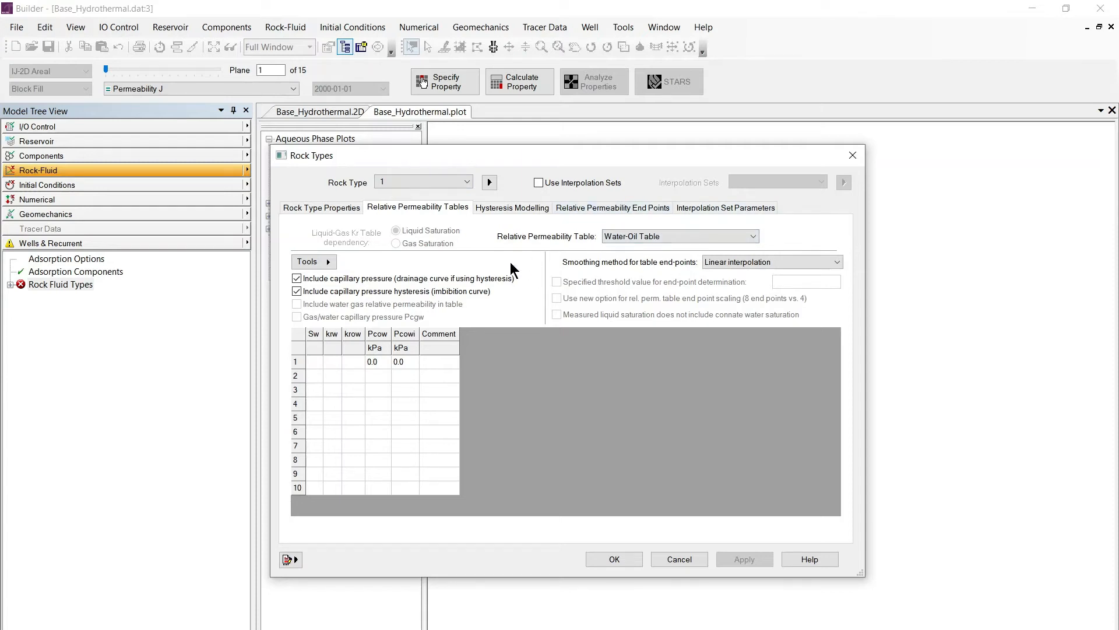
left_click(297, 279)
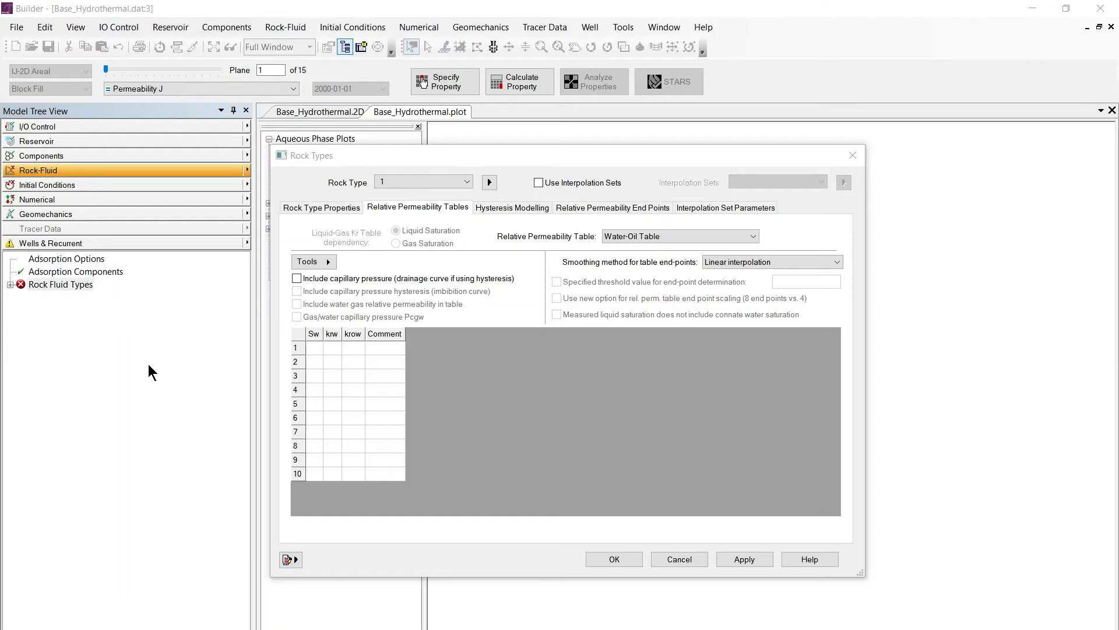
left_click(297, 340)
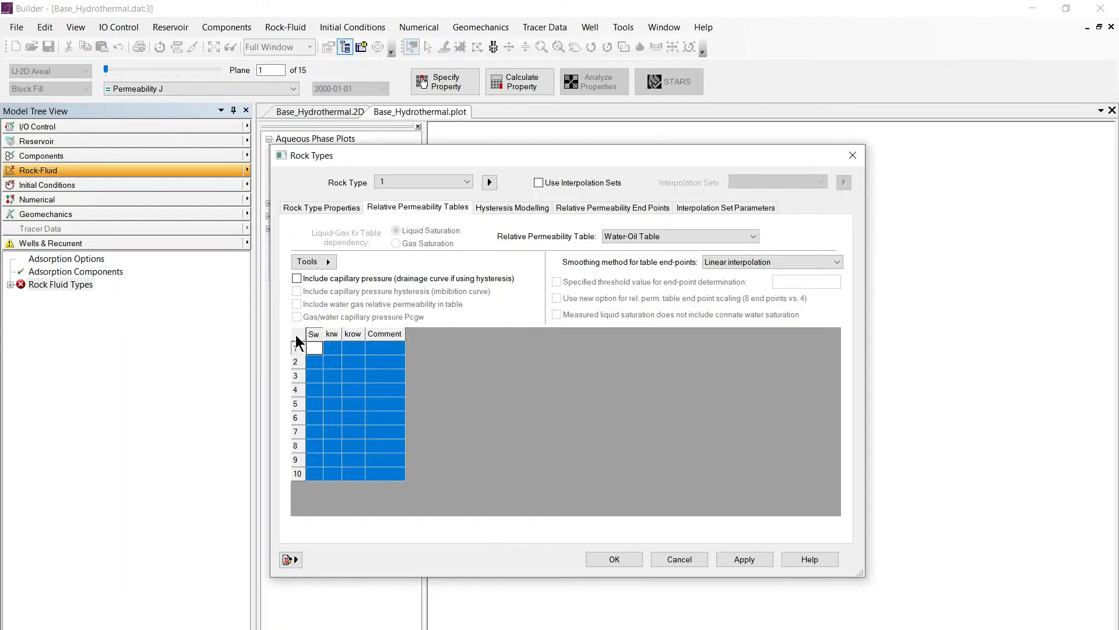
type("0.300\t0.000\t1.000 0.350\t0.004\t0.093 0.400\t0.006\t0.086 0.450\t0.019\t0.079 0.500\t0.033\t0.071 0.600\t0.085\t0.057 0.700\t0.182\t0.043 0.800\t0.346\t0.029 0.850\t0.463\t0.021 0.900\t0.607\t0.014 0.950\t0.785\t0.007 1.000\t1.000\t0.000")
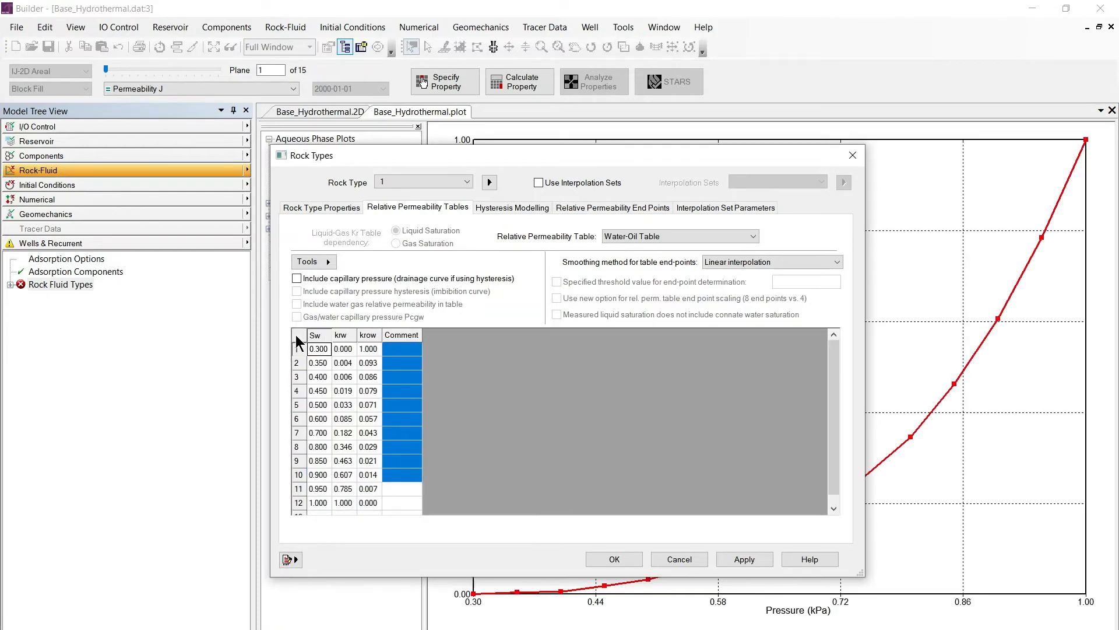
left_click(744, 561)
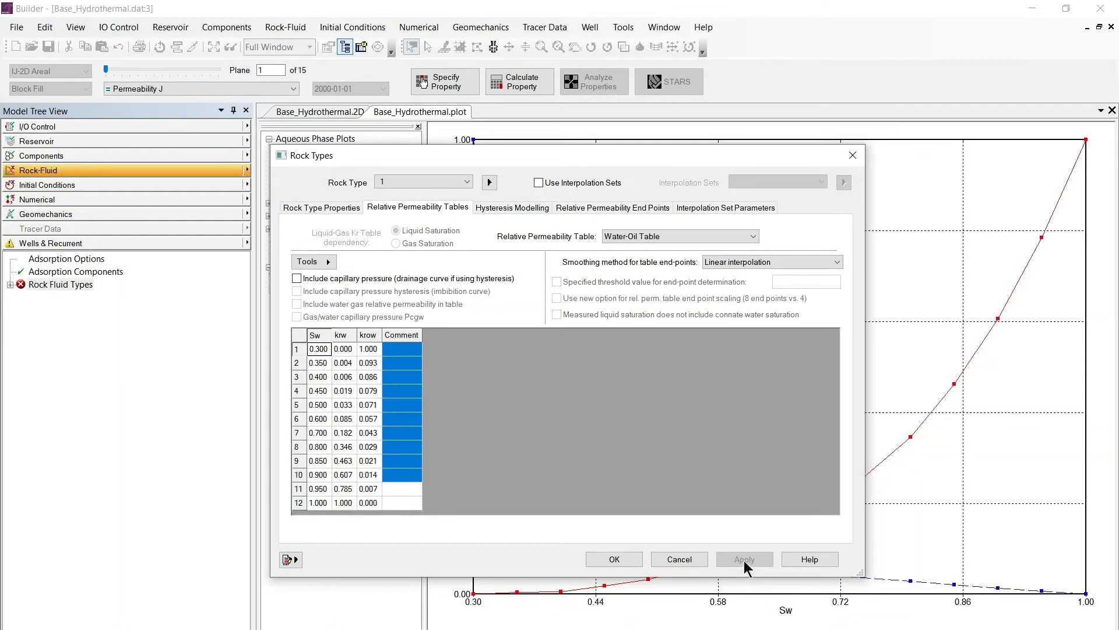
For rock type 1's liquid-gas table, exclude capillary pressure, paste the Sl, krg and krog data from Sl 0.30 to 1.00, and apply.
left_click(619, 238)
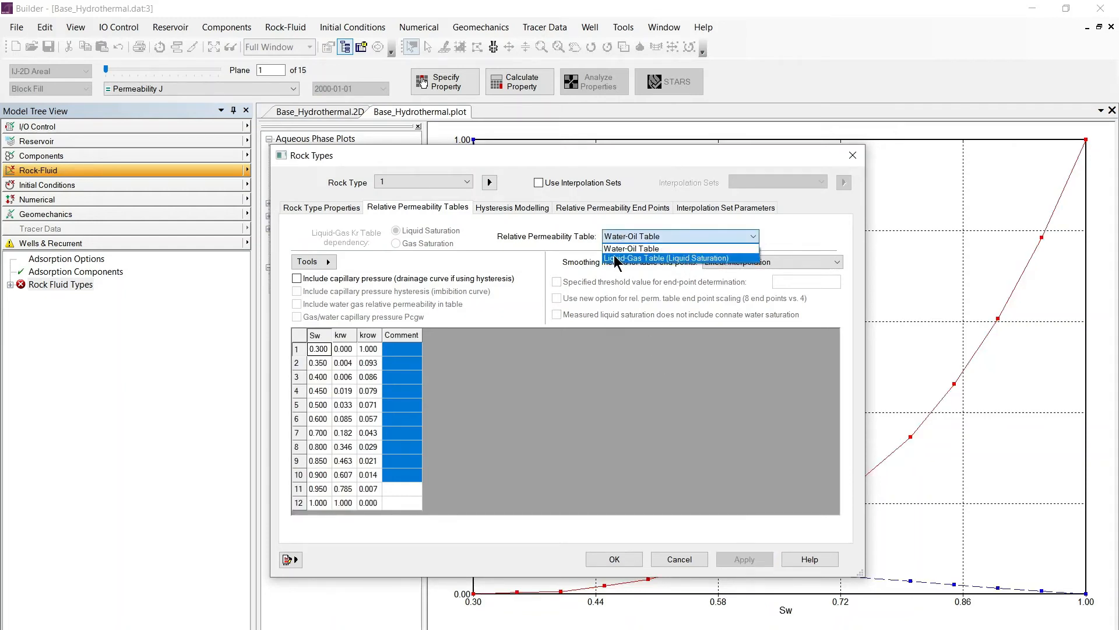
left_click(617, 258)
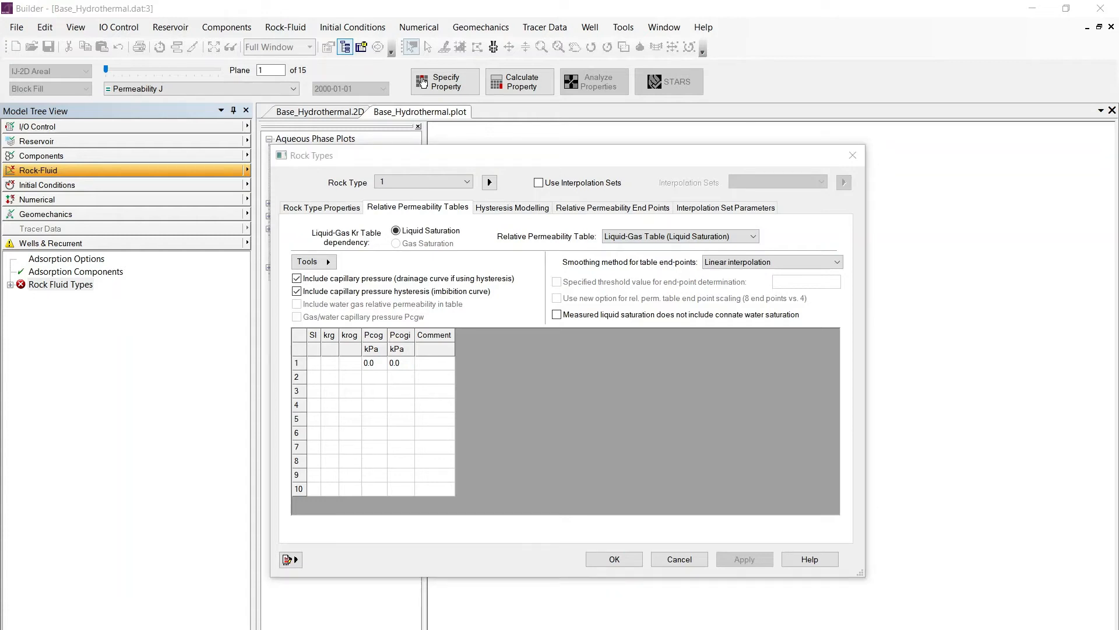
left_click(296, 278)
left_click(299, 334)
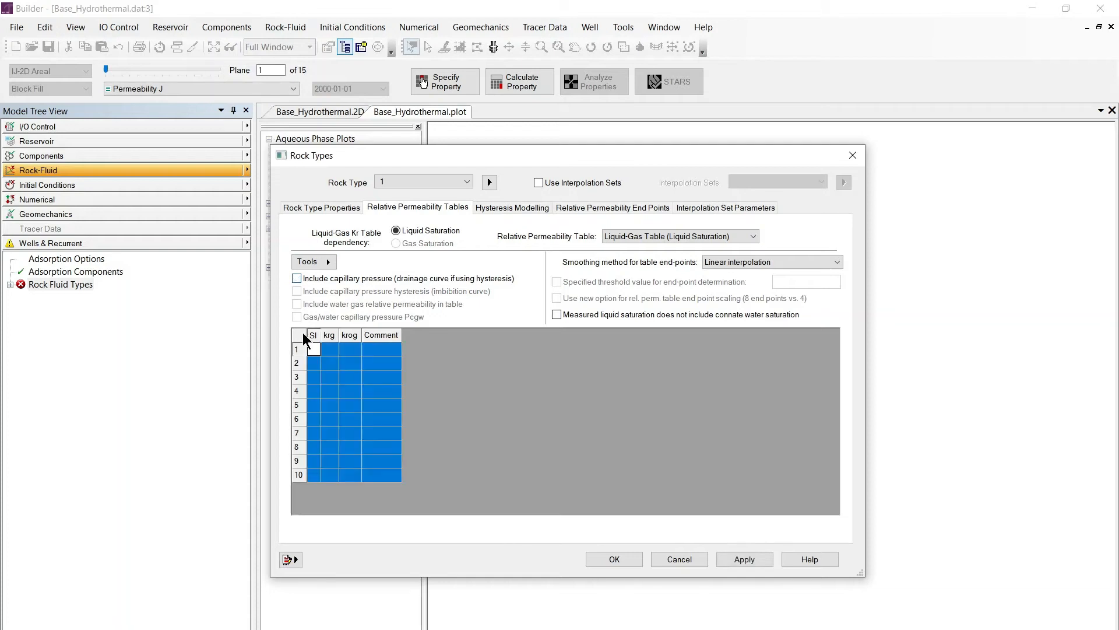
key("ctrl+v")
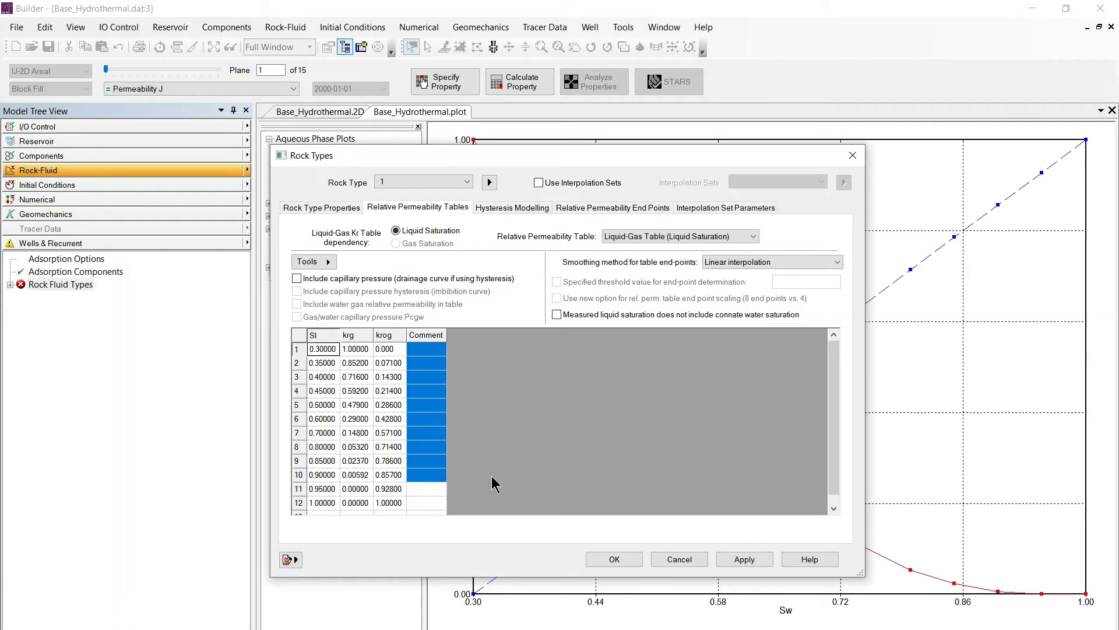
left_click(740, 558)
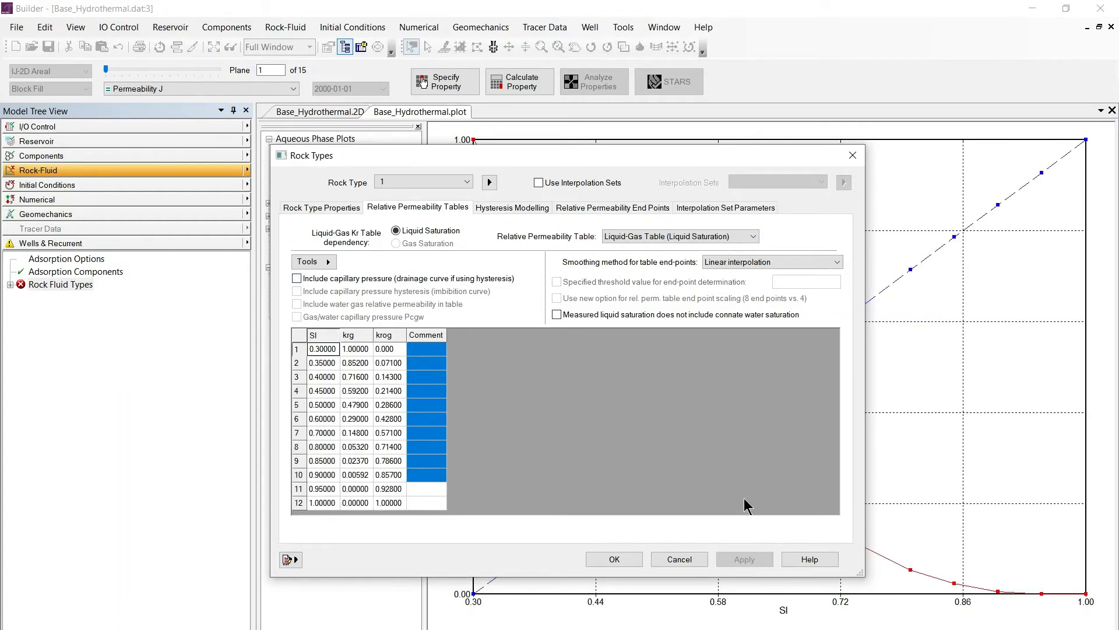
For rock type 2, fill the water-oil table without capillary pressure using rows 0.010, 0.000, 1.000 and 0.990, 1.000, 0.000, and apply.
left_click(396, 179)
left_click(391, 204)
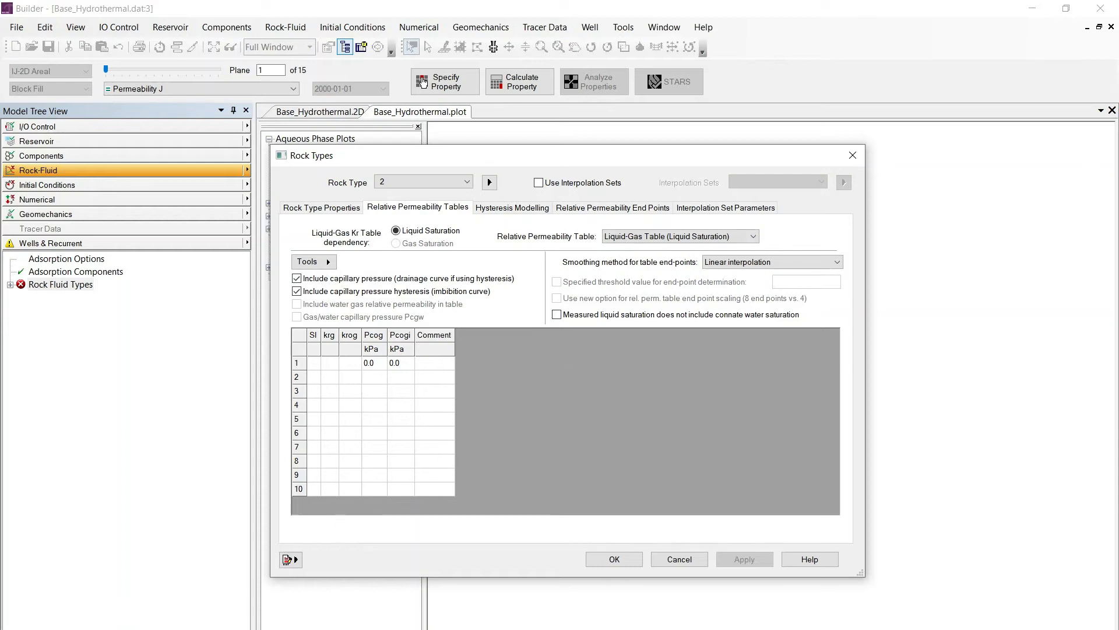
left_click(169, 628)
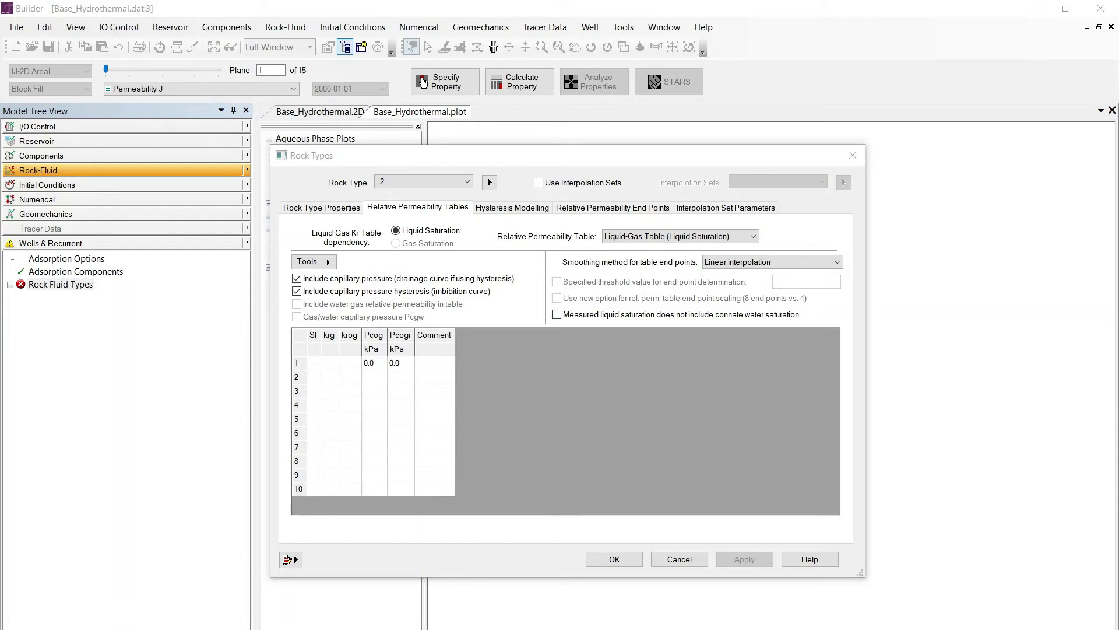
left_click(639, 239)
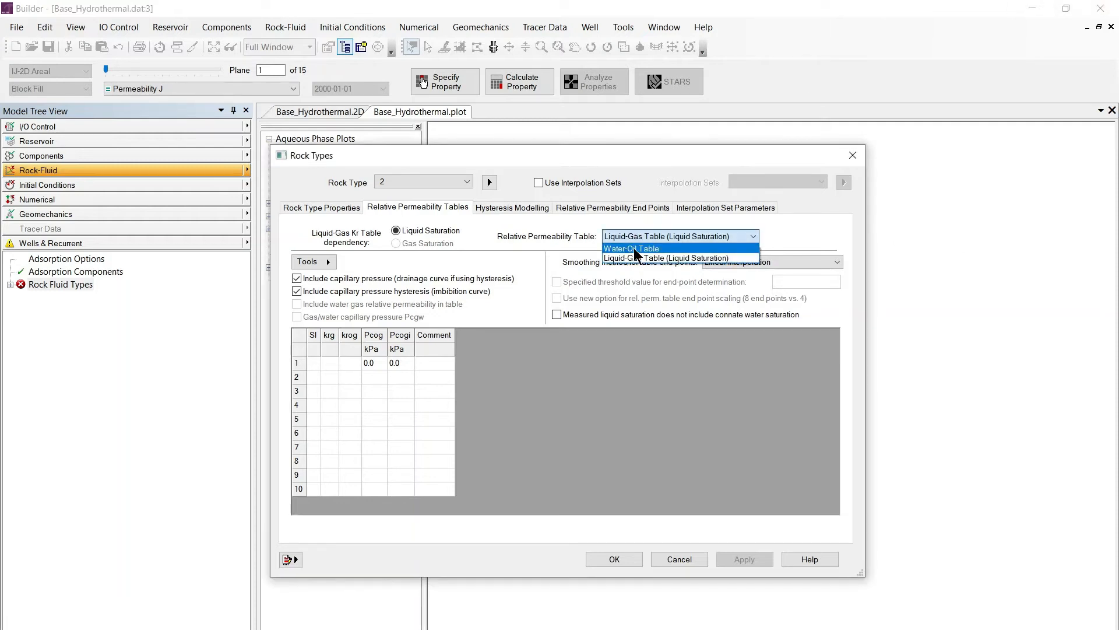
left_click(635, 249)
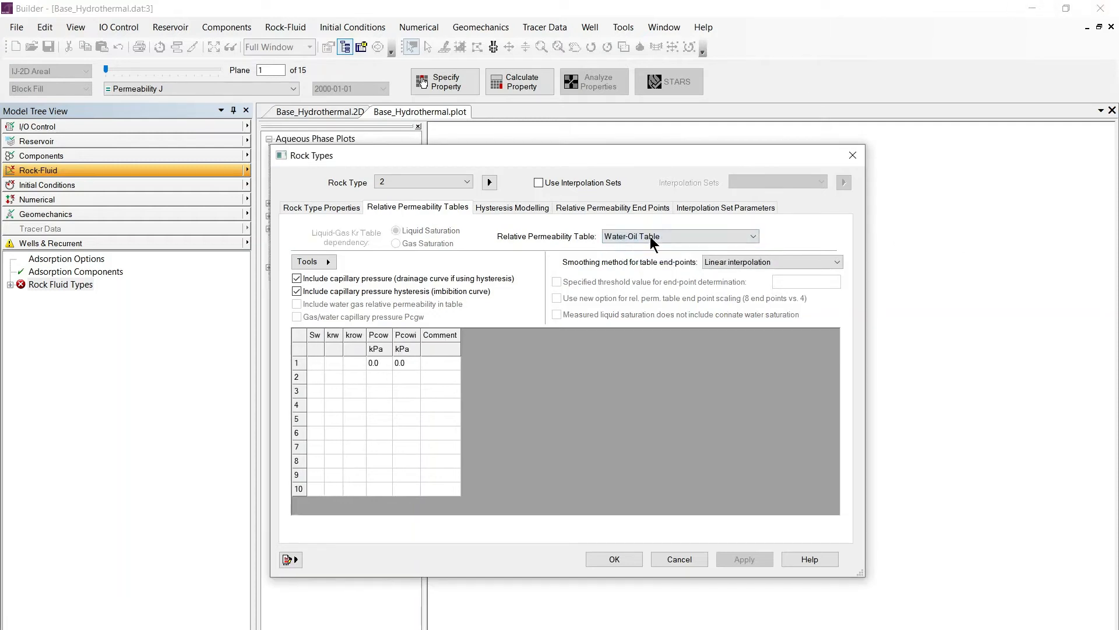
left_click(294, 279)
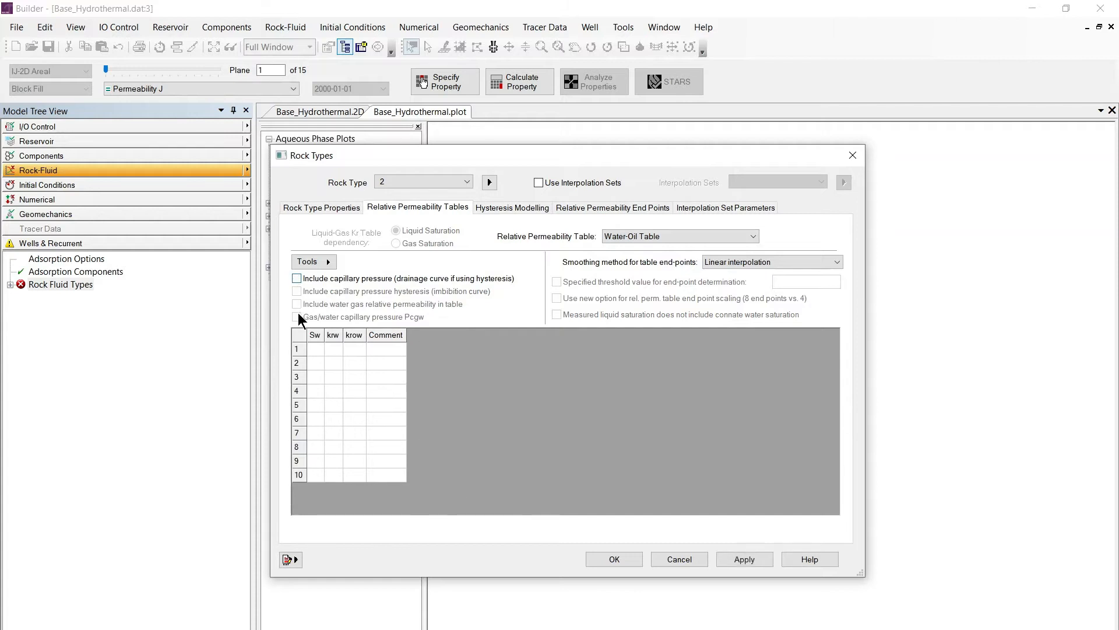
left_click(299, 335)
type("0.010\t0.000\t1.000 0.990\t1.000\t0.000")
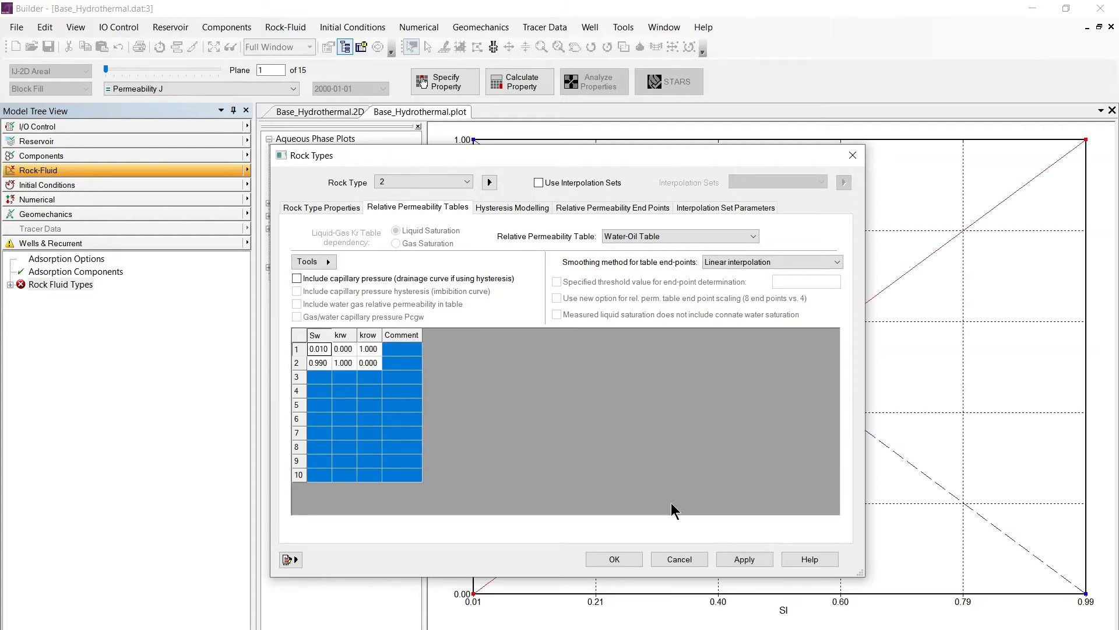
left_click(770, 560)
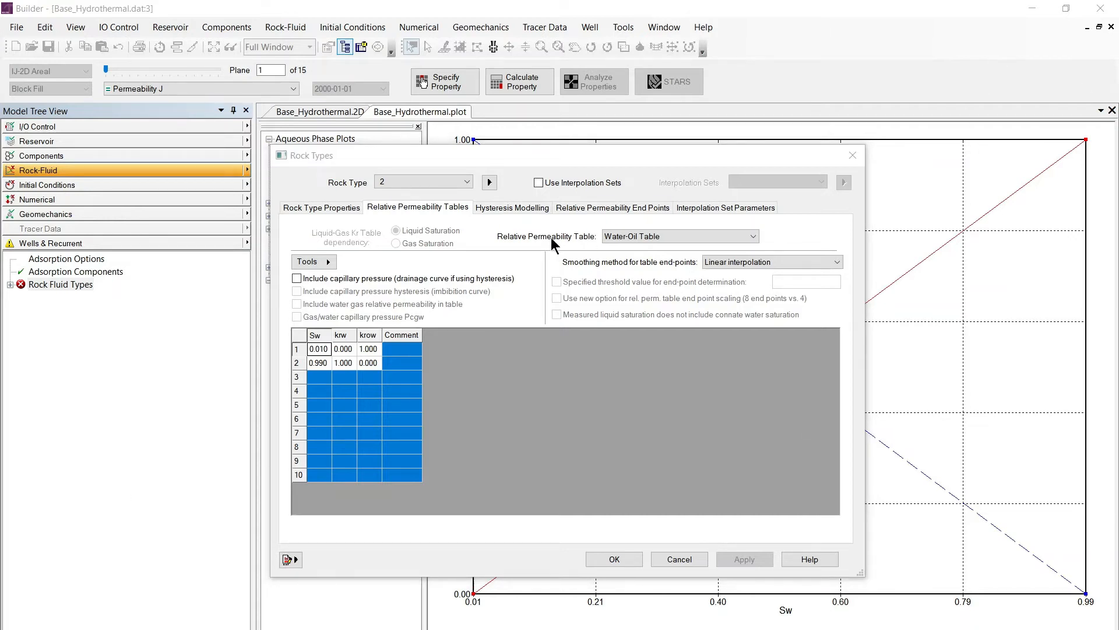
Fill rock type 2's liquid-gas table without capillary pressure using rows 0.01, 1, 0 and 0.99, 0, 1, apply it and close the rock types.
left_click(635, 236)
left_click(641, 258)
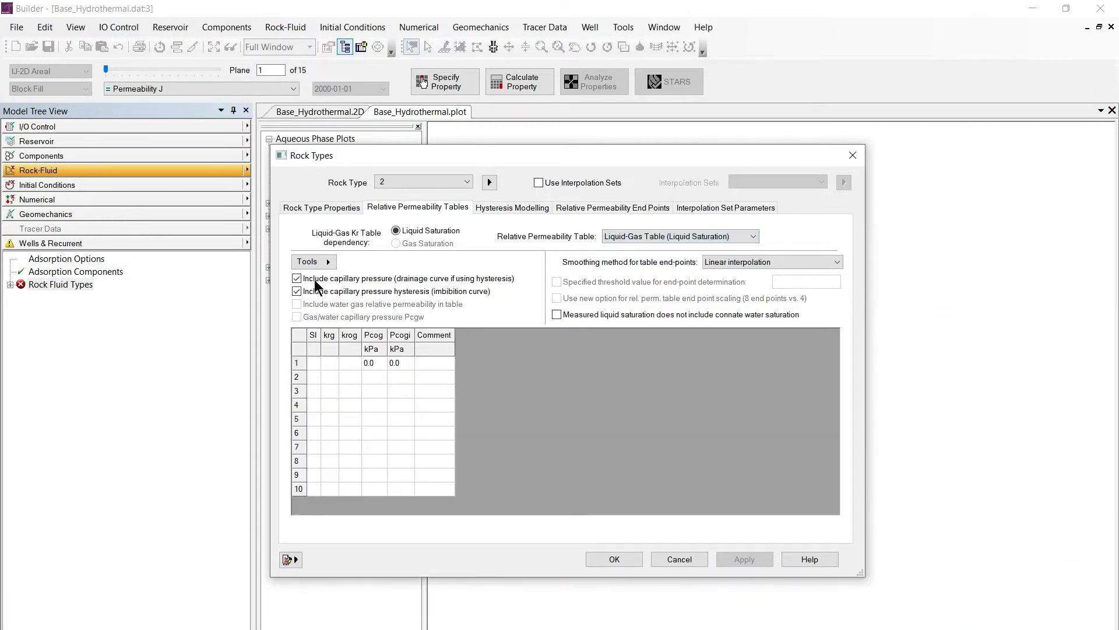
left_click(299, 337)
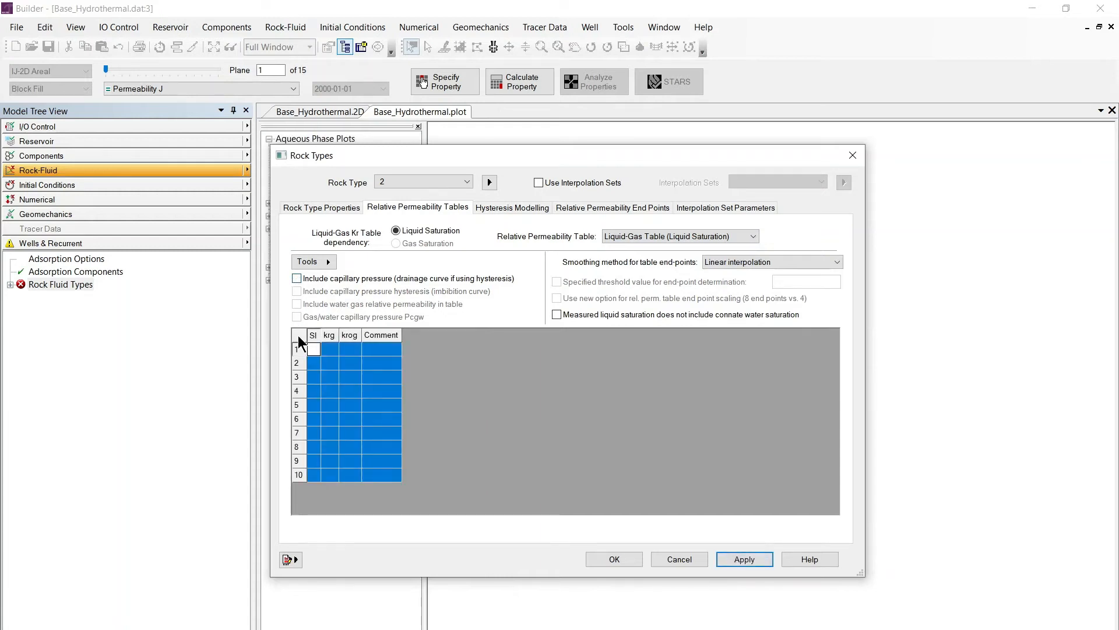
type("0.01\t1\t0 0.99000\t0.00000\t1.00000")
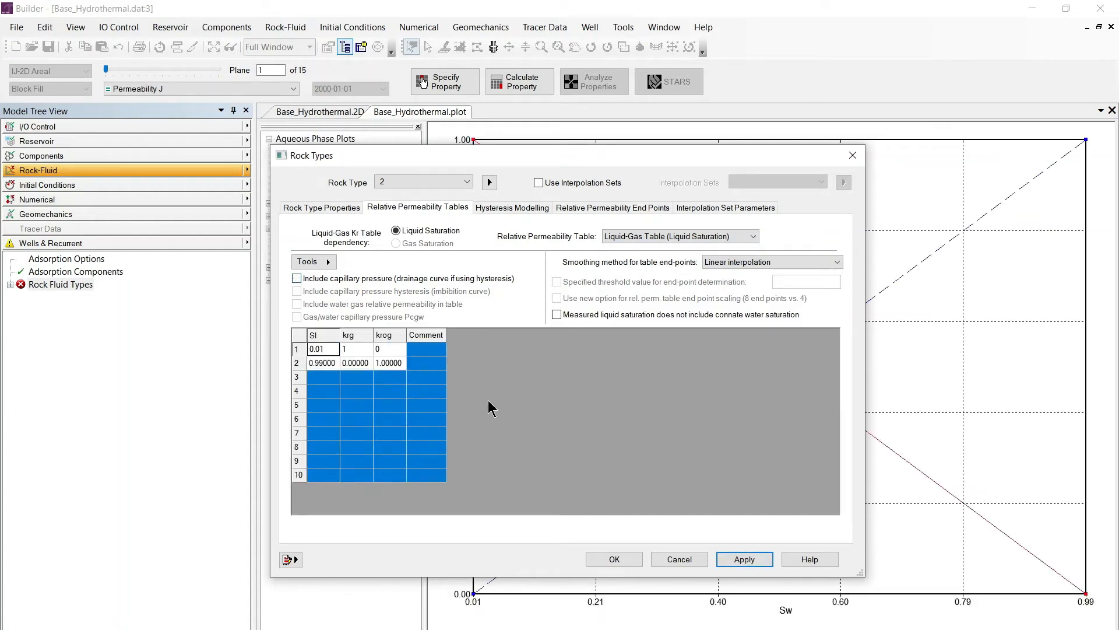
left_click(746, 562)
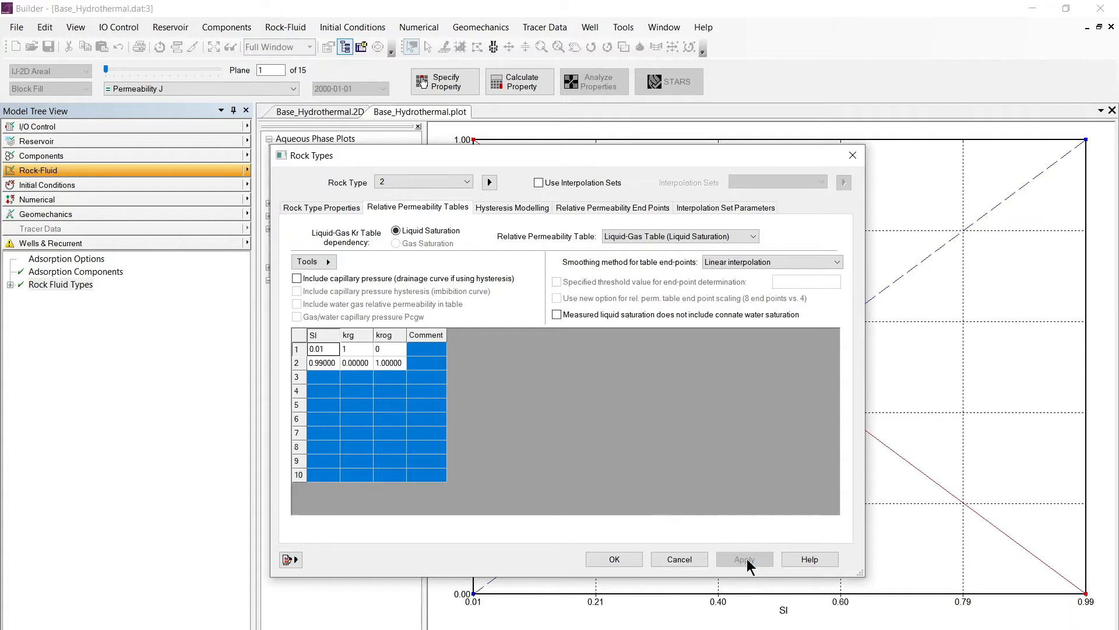
left_click(623, 560)
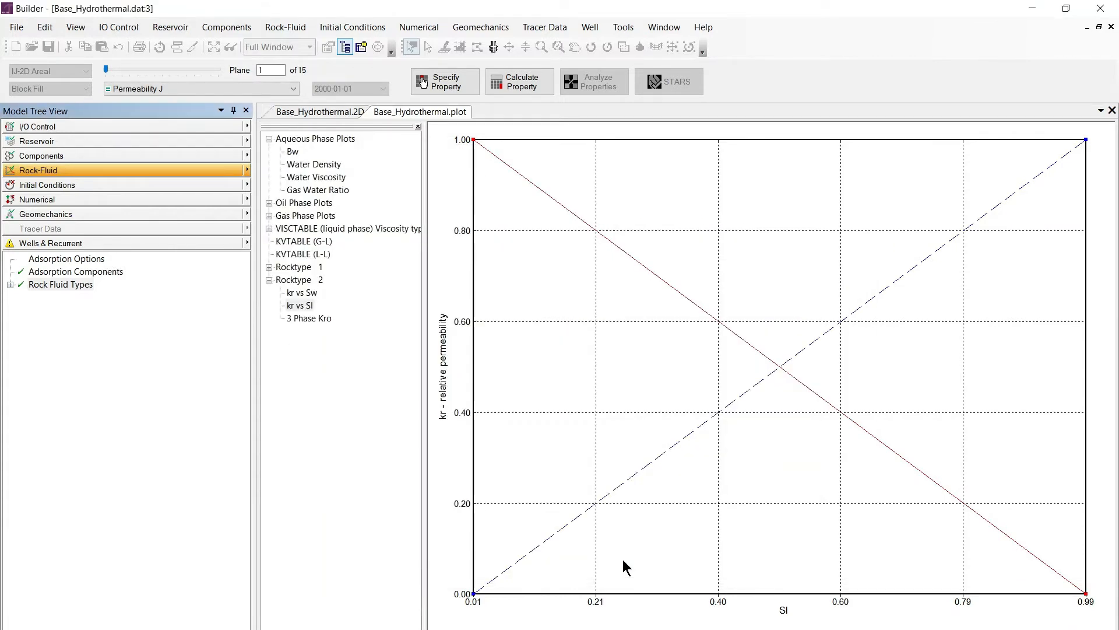
Open the reservoir property specification and set Rel Perm Set Number to 1 for the whole grid.
left_click(62, 141)
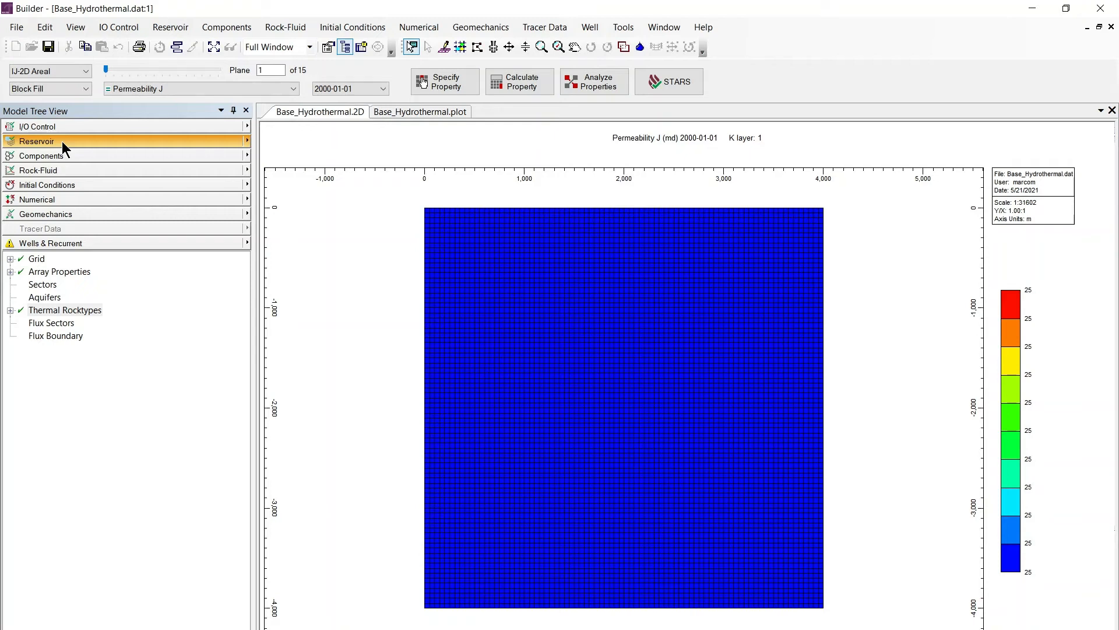
left_click(463, 86)
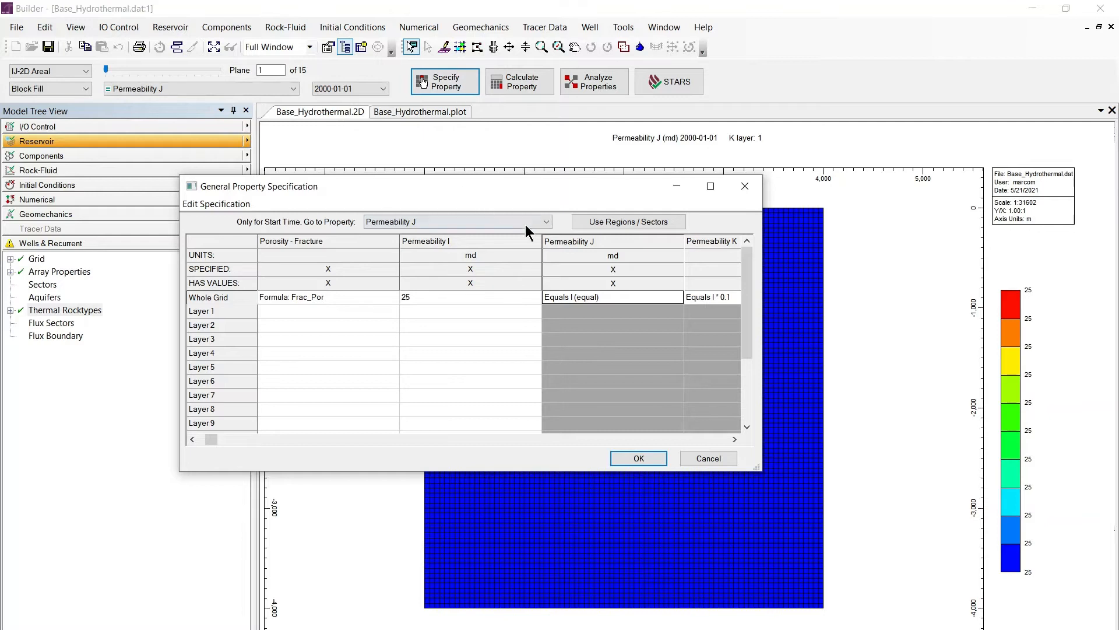
left_click(527, 225)
scroll(547, 416, "down", 3)
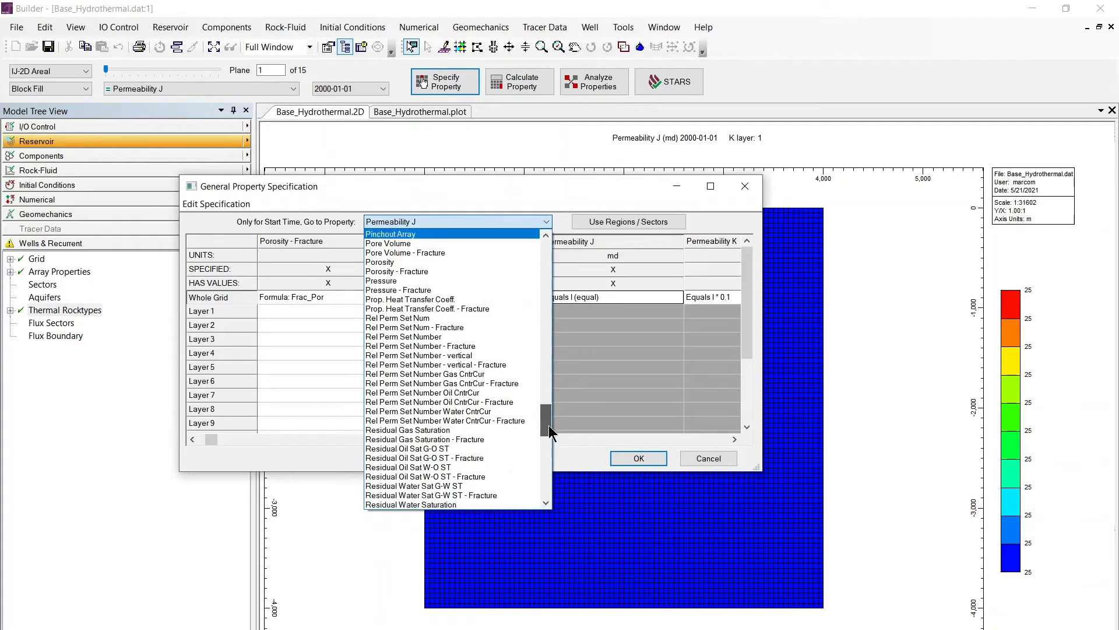
left_click(428, 338)
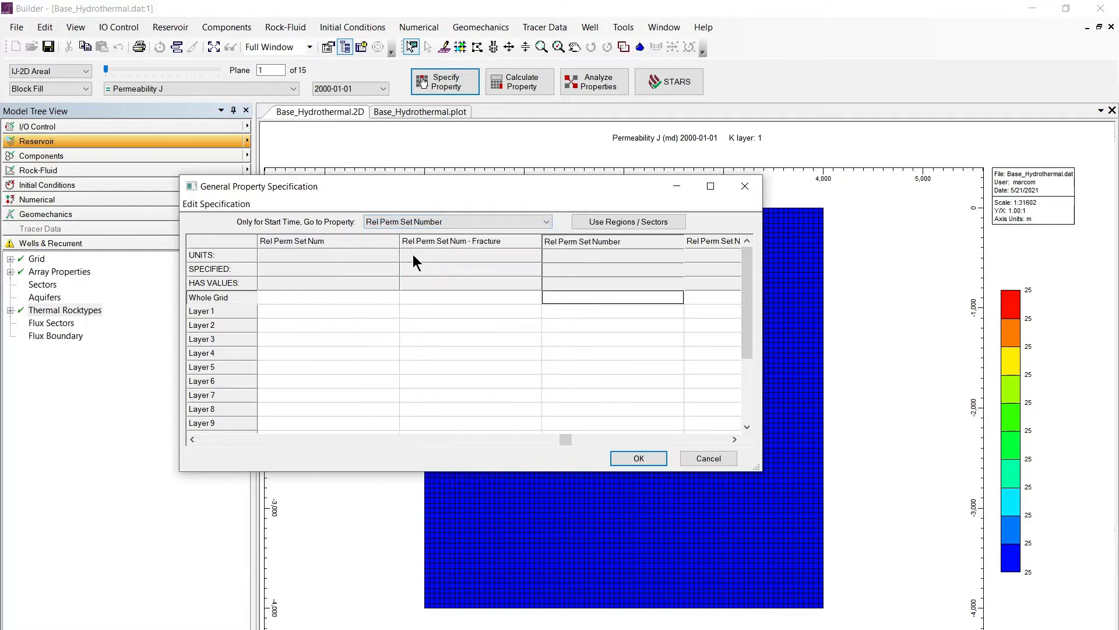
left_click(575, 298)
type("1")
Set Rel Perm Set Number - Fracture to 2 for the whole grid and confirm the property specification and calculation.
left_click(734, 438)
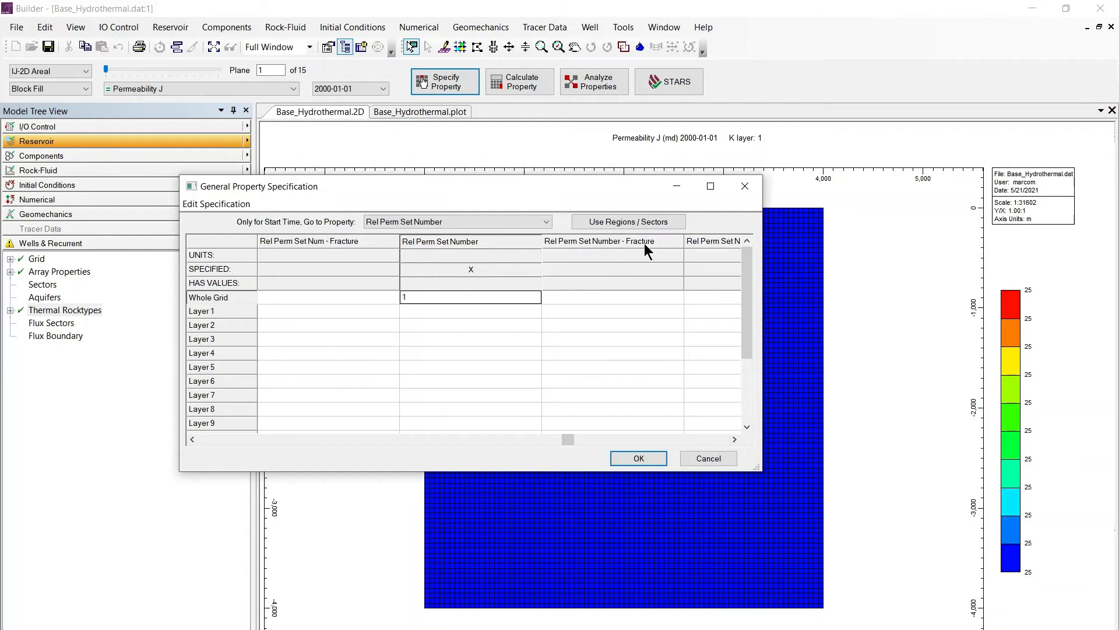
left_click(612, 299)
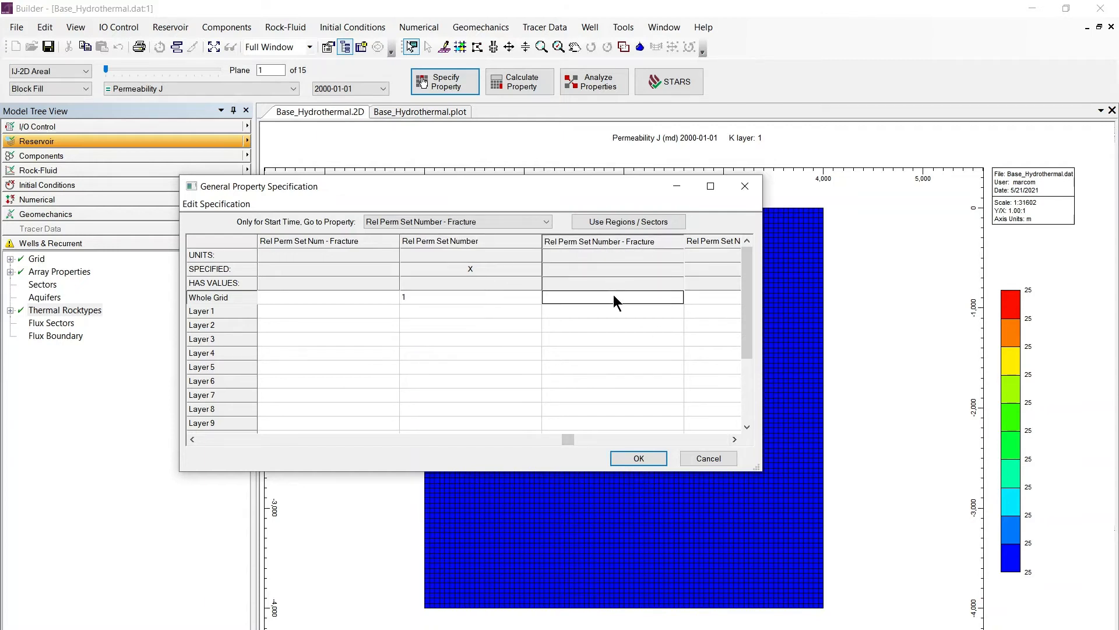
type("2")
left_click(641, 459)
left_click(610, 499)
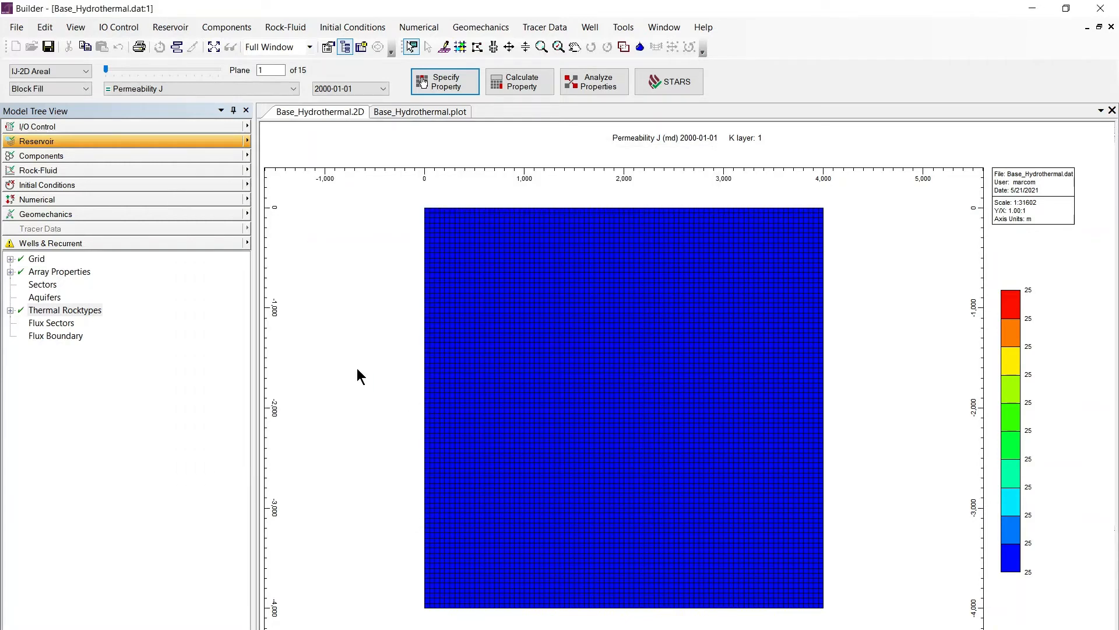
Open the initialization settings and give Region 1 a reference pressure of 25000 kPa at a reference depth of 2000 m.
left_click(248, 184)
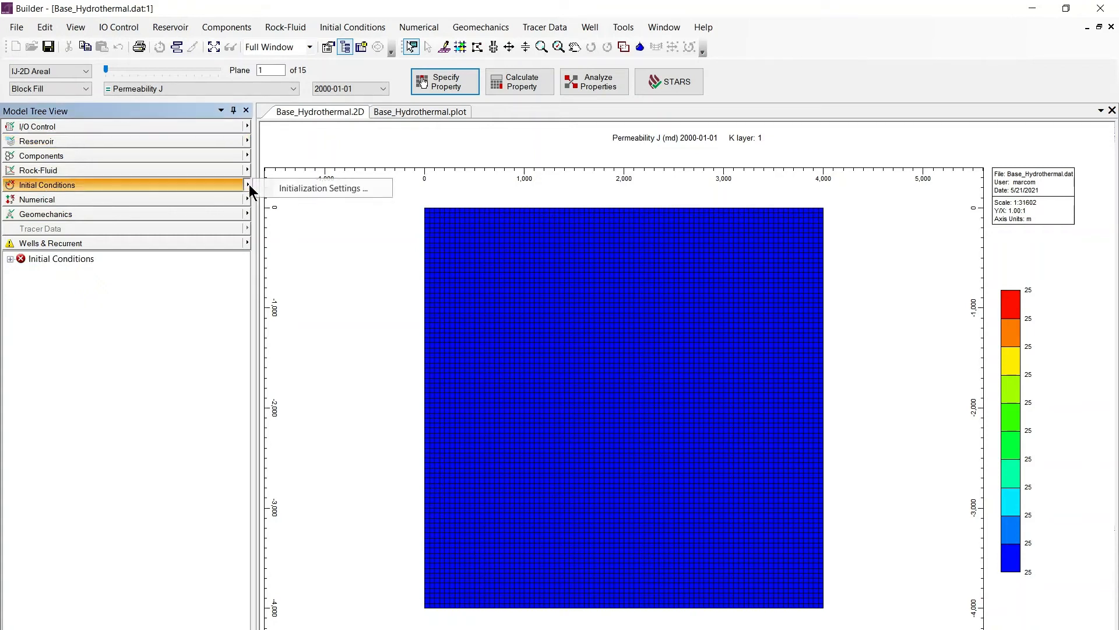
left_click(320, 189)
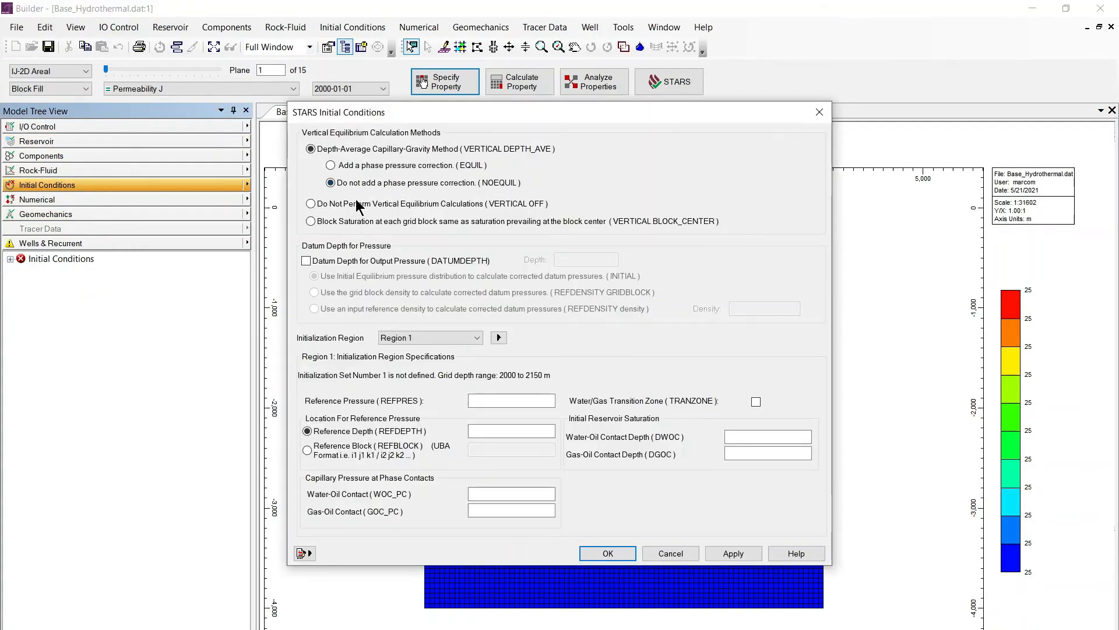
left_click(491, 402)
type("25000")
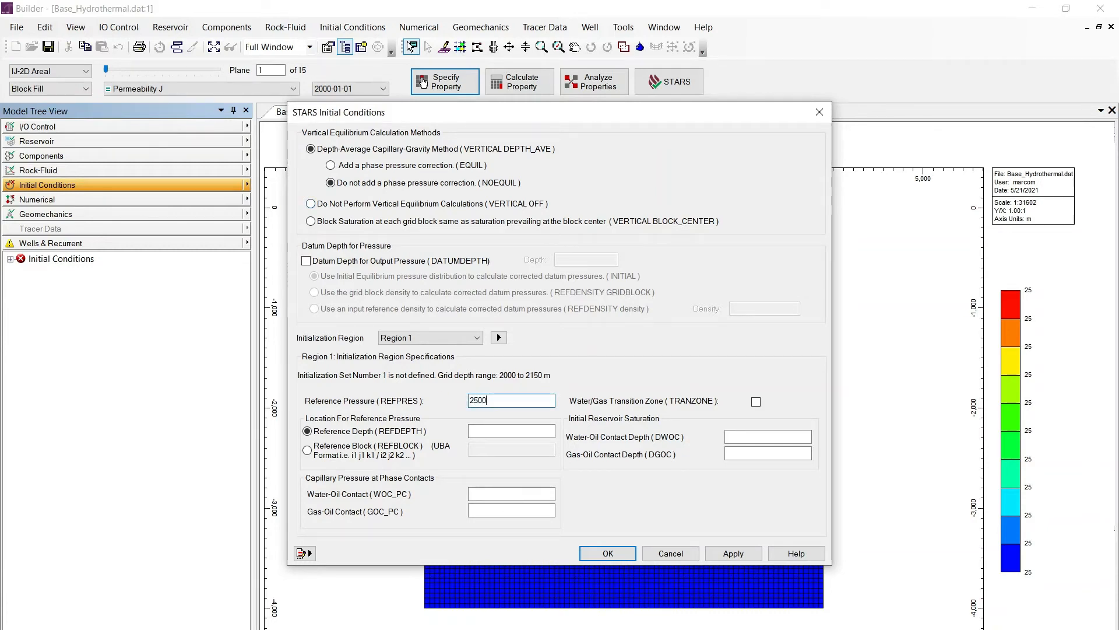
left_click(511, 431)
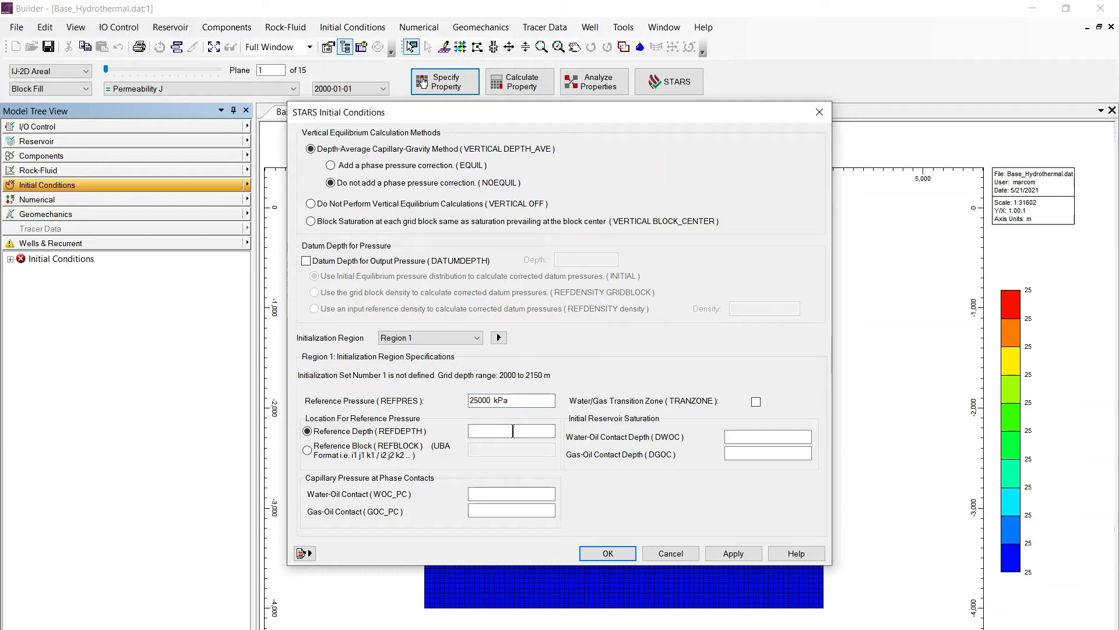
type("2000")
Set both the water-oil and gas-oil contact depths to 1400 m, then apply and confirm the initial conditions.
left_click(739, 439)
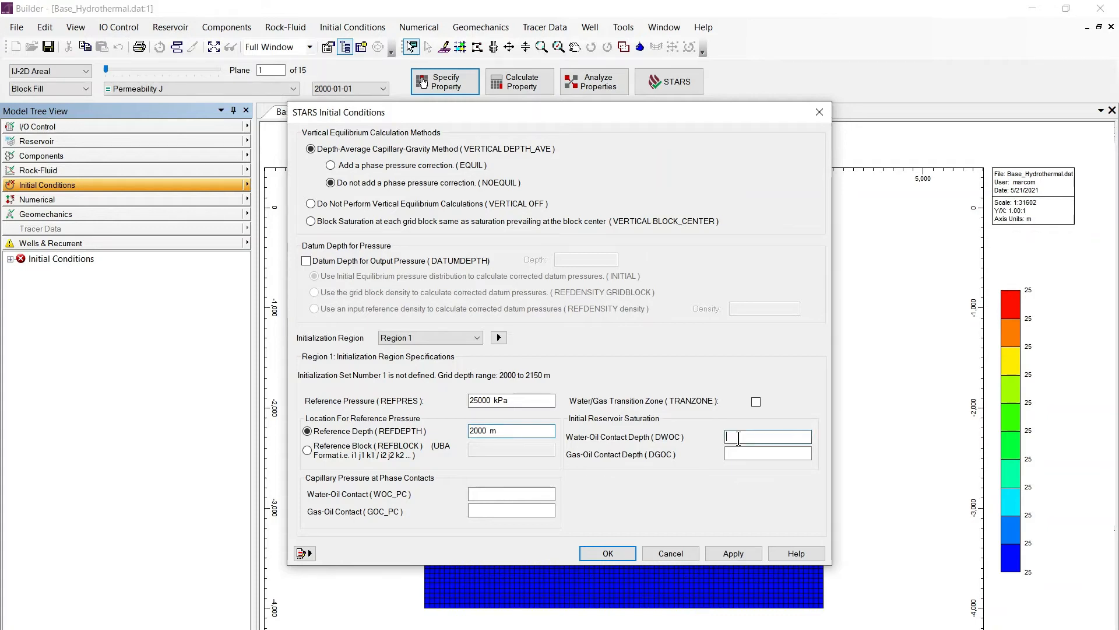
type("1400")
left_click(778, 454)
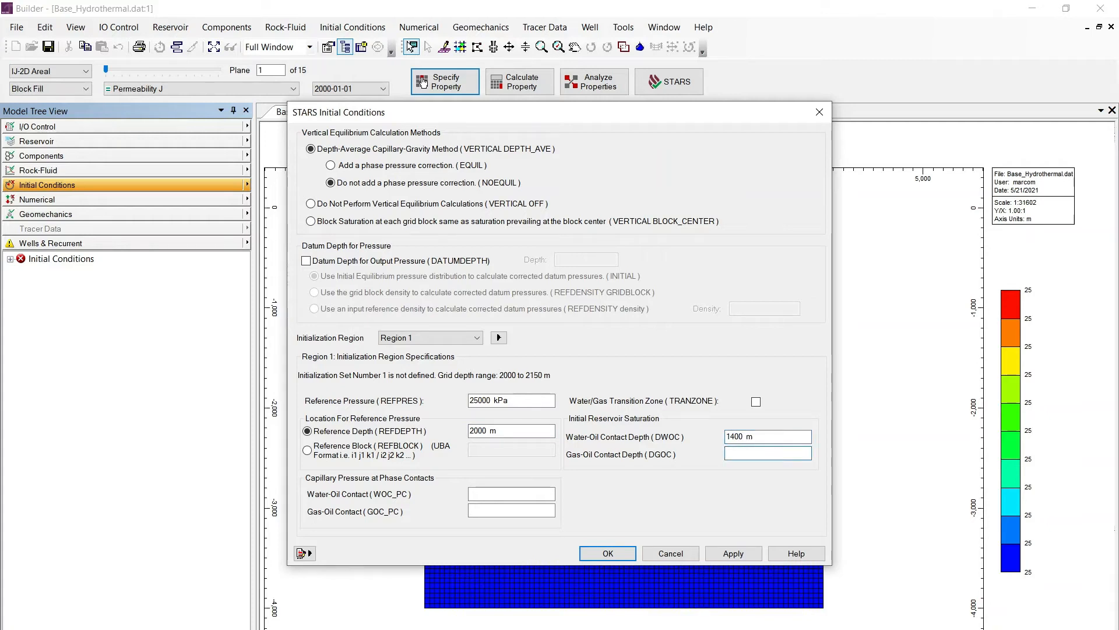
type("1400")
left_click(746, 554)
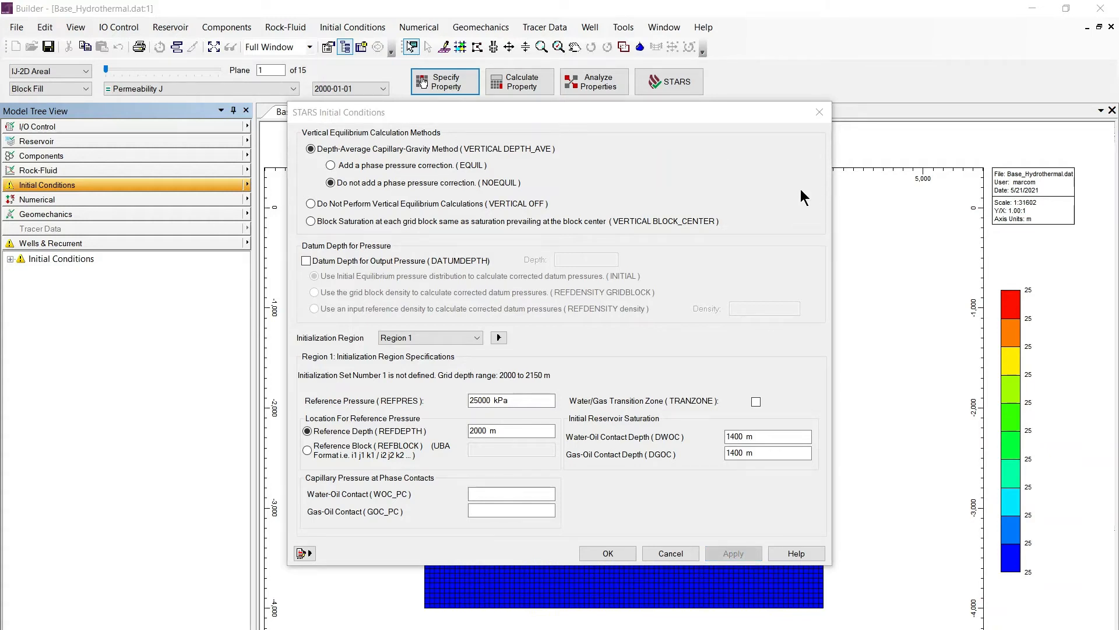
left_click(601, 553)
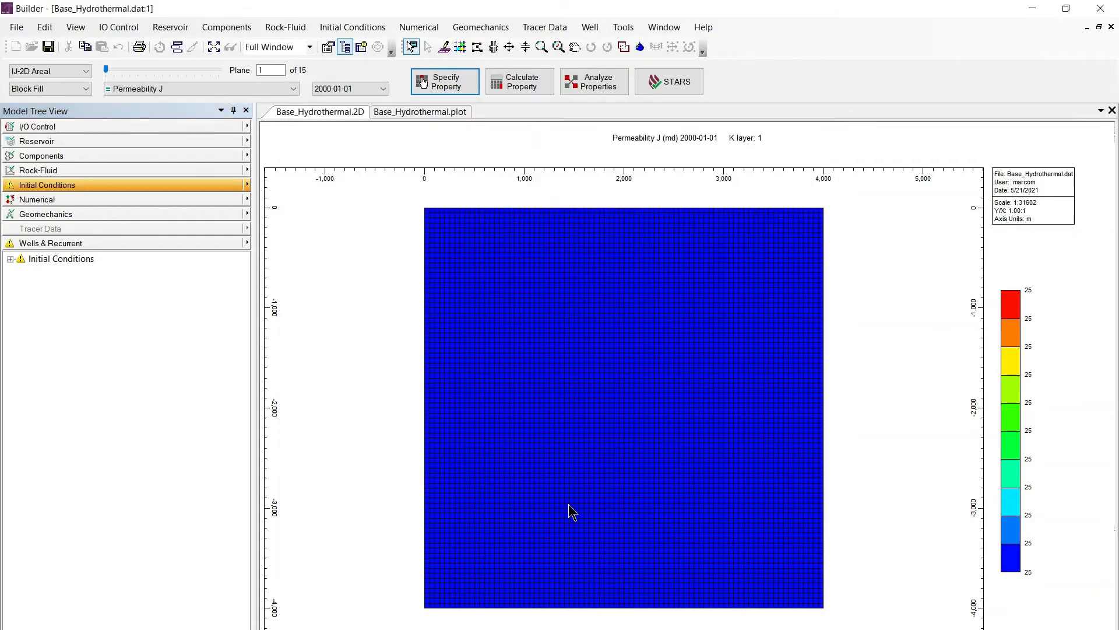
In the numerical controls, set First Time Step Size after Well Change (DTWELL) to 5e-6 and confirm.
left_click(108, 204)
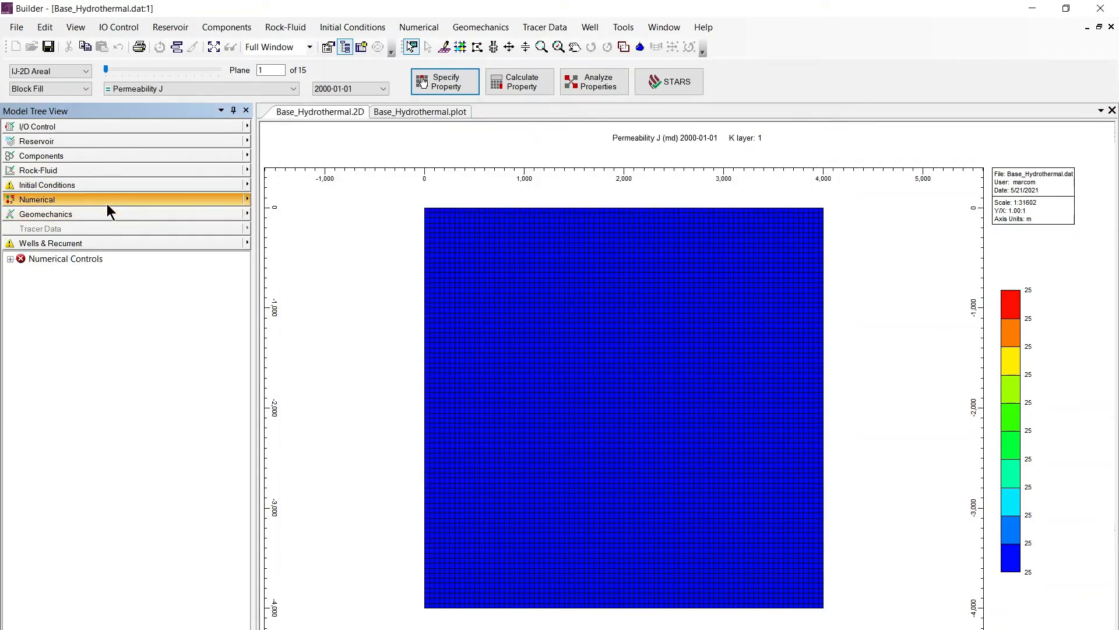
left_click(85, 260)
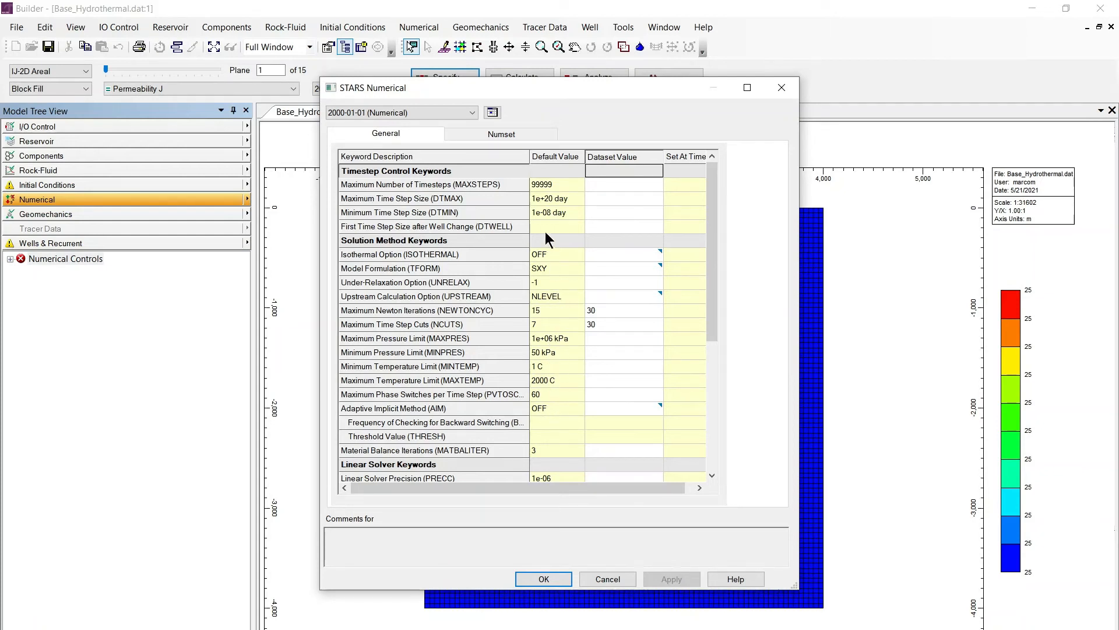
left_click(501, 227)
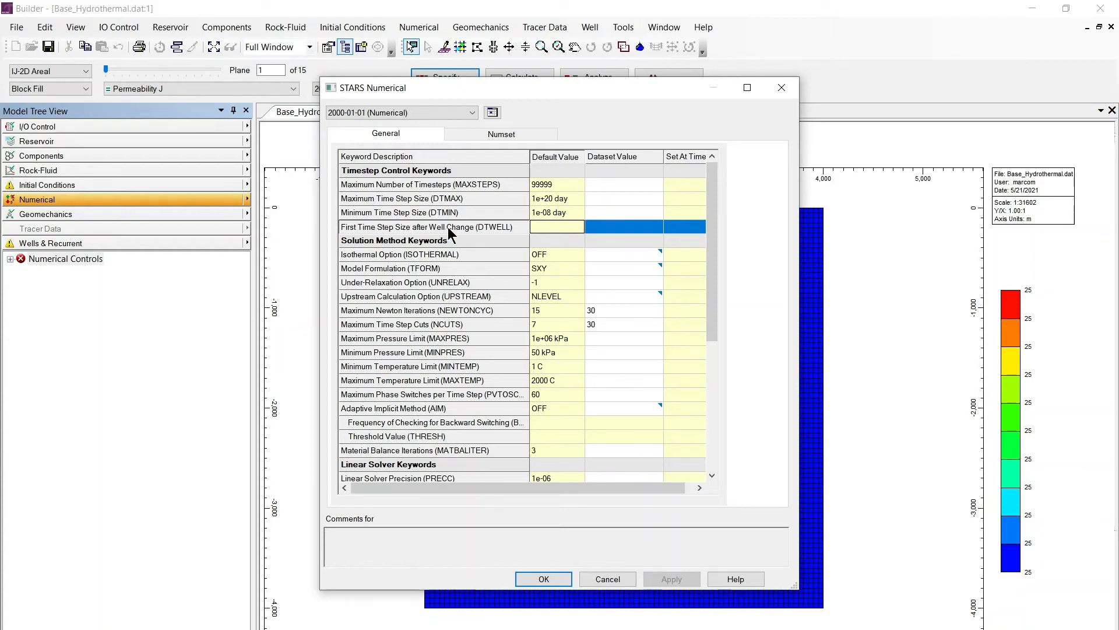
left_click(624, 226)
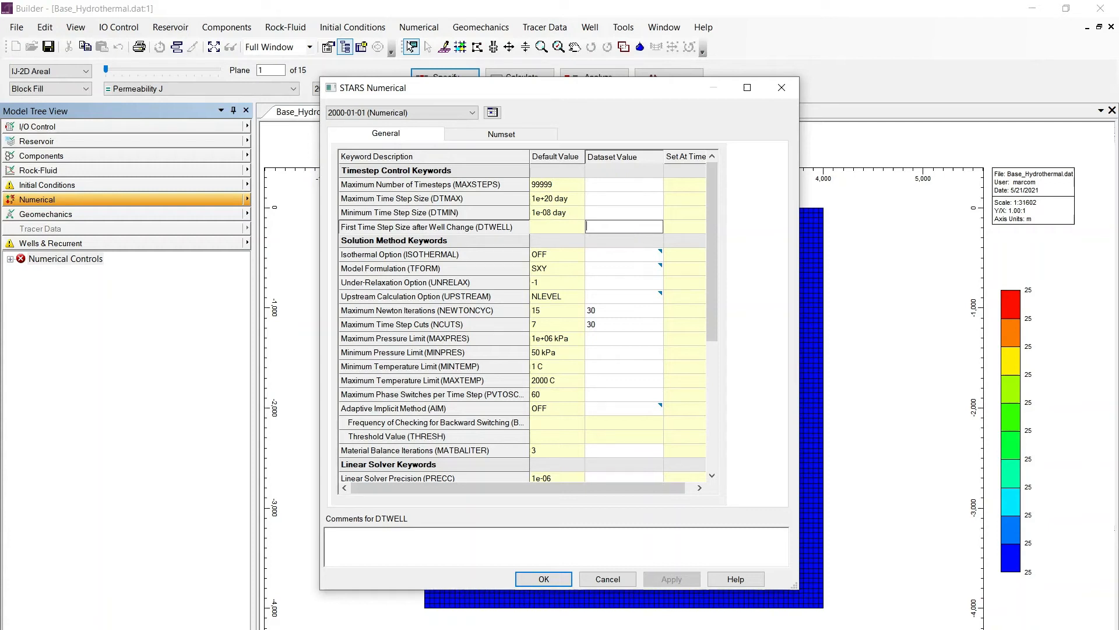
type("5e-6")
left_click(561, 576)
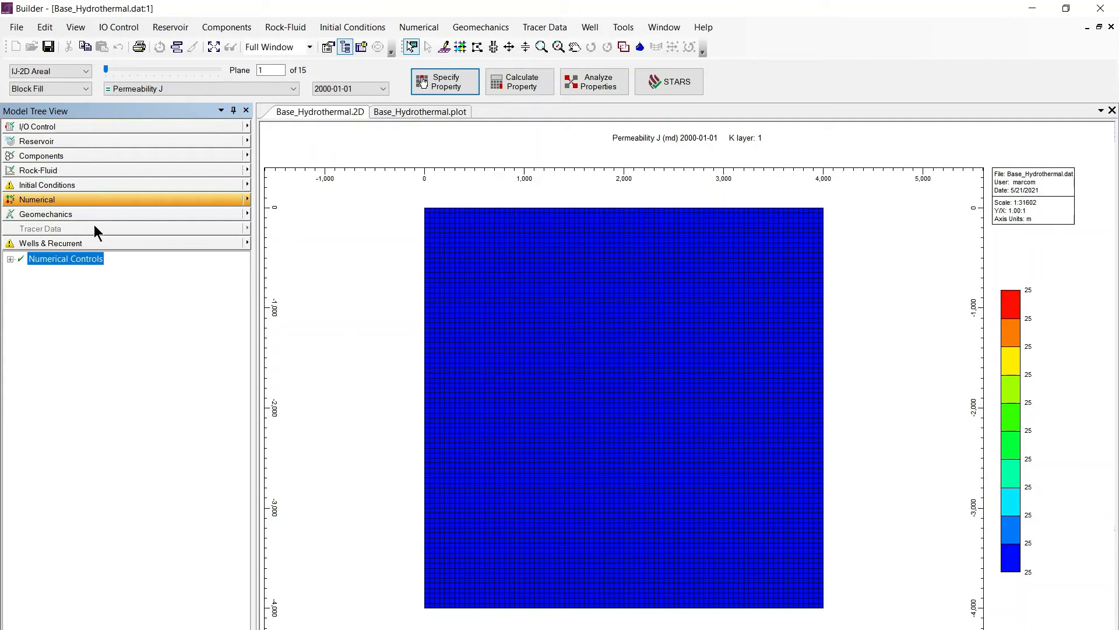
Start creating pattern-based wells and define the region as a closed four-corner, diamond-shaped polygon around the middle of the grid.
left_click(50, 242)
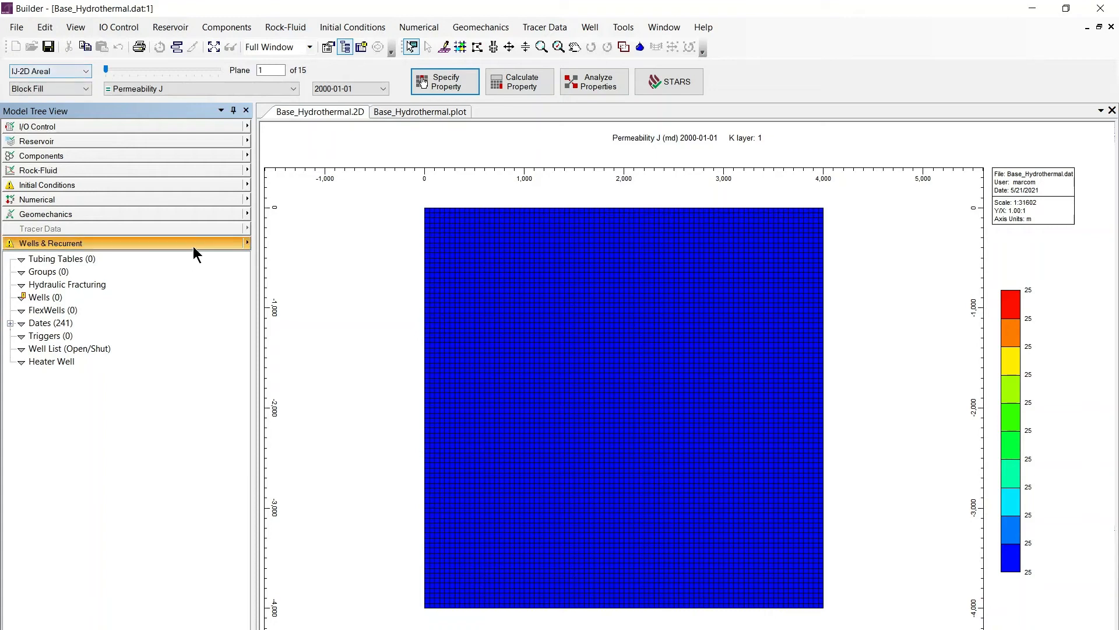
left_click(247, 243)
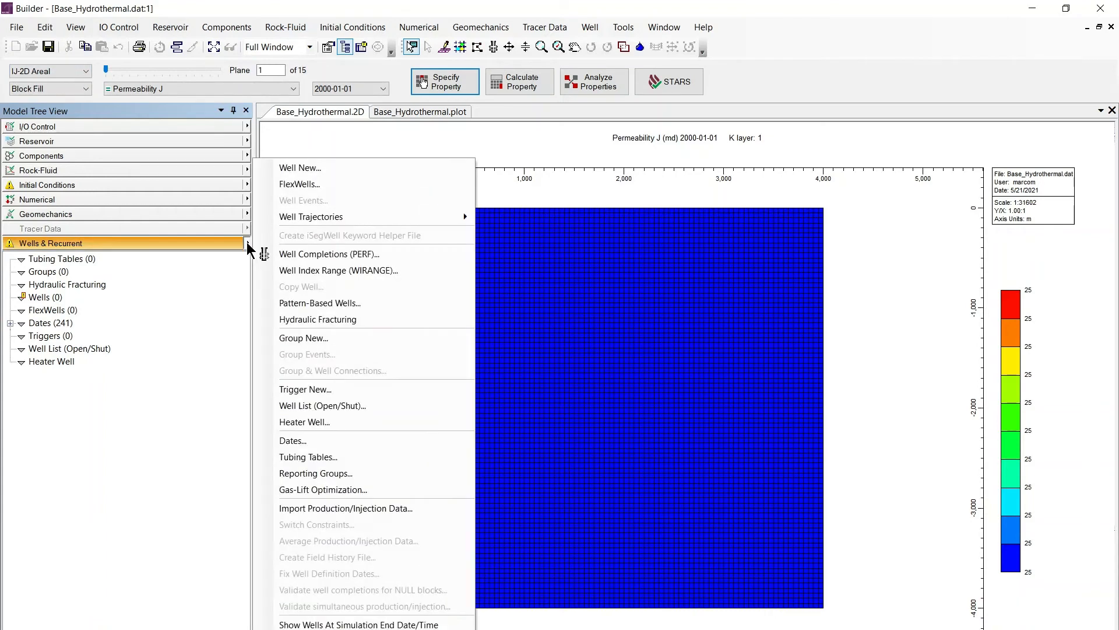
left_click(333, 304)
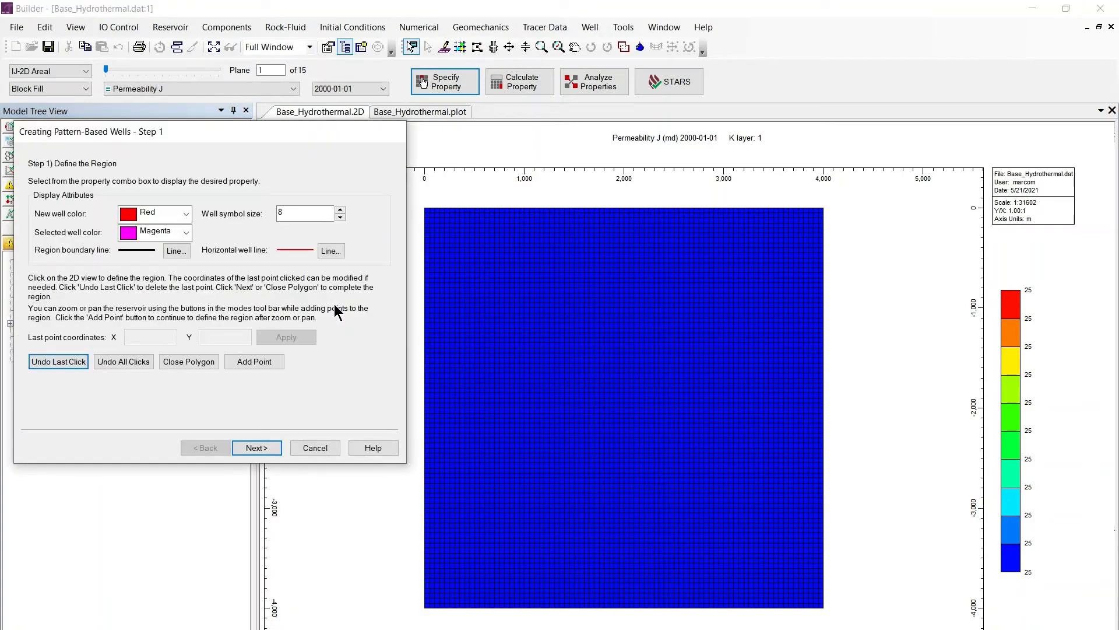
left_click(500, 389)
left_click(616, 310)
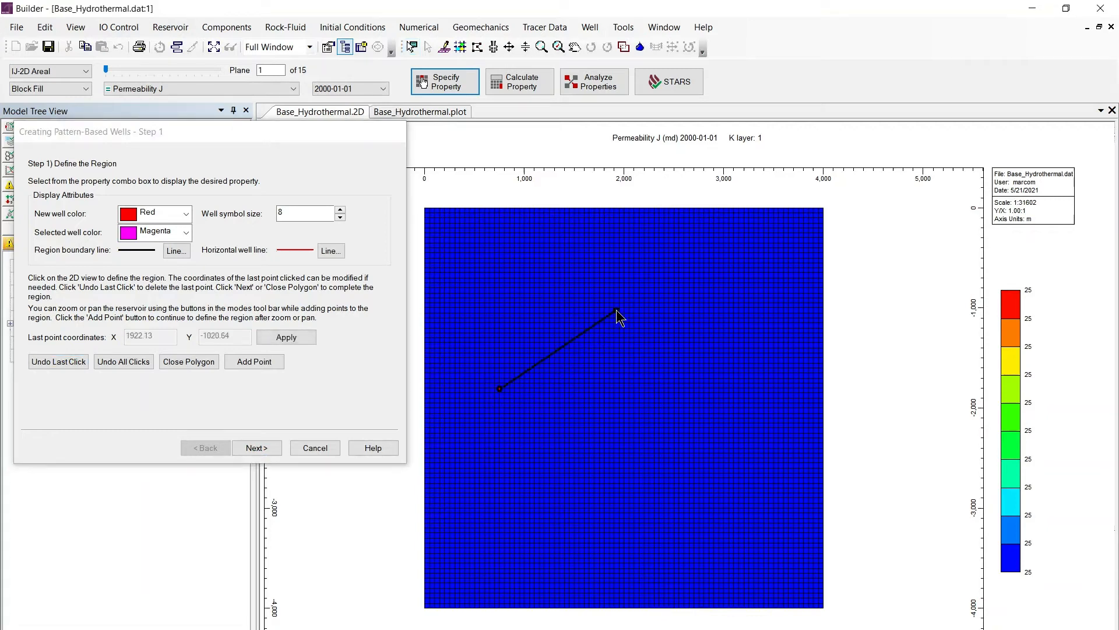
left_click(750, 406)
left_click(634, 514)
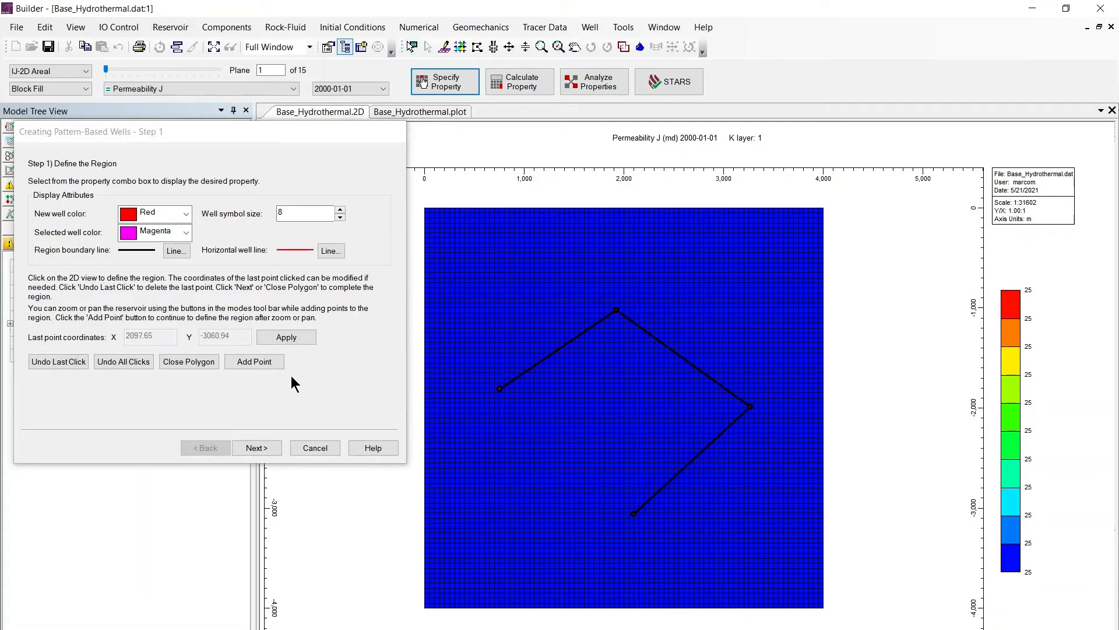
left_click(186, 362)
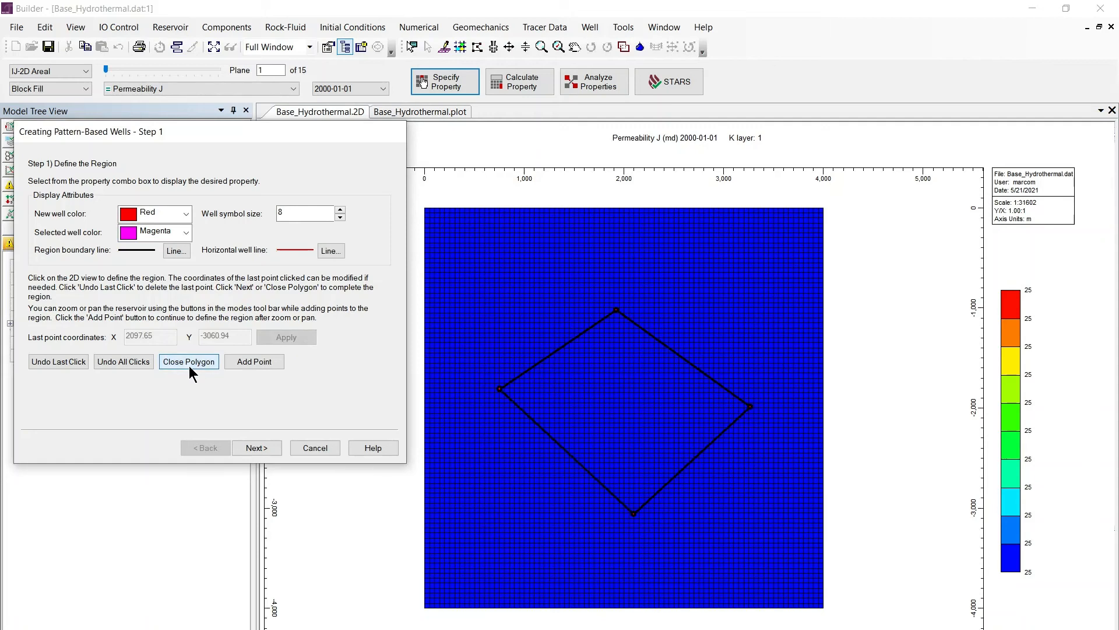
left_click(258, 448)
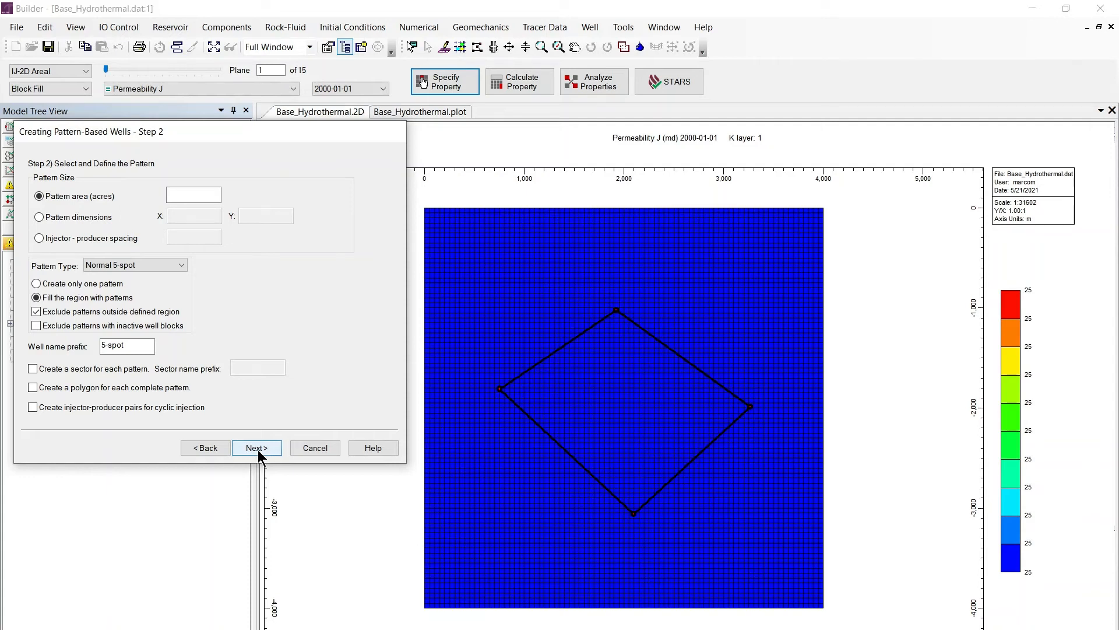
Size the well pattern by an injector-producer spacing of 500 m and set its type to Inverted 5-spot.
left_click(38, 238)
left_click(193, 237)
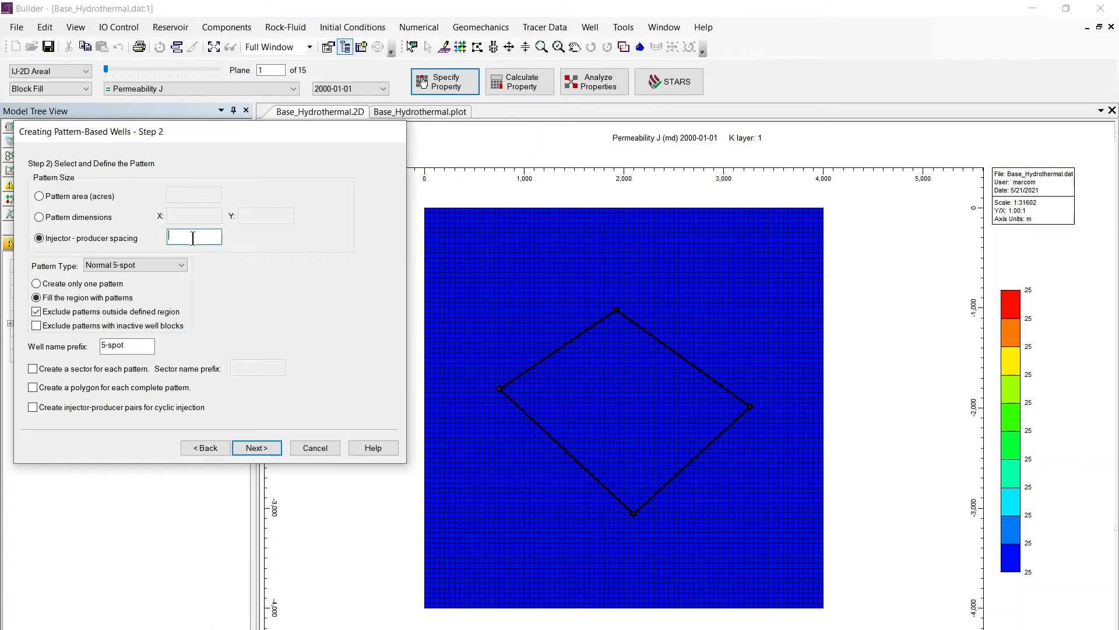
type("500")
left_click(173, 264)
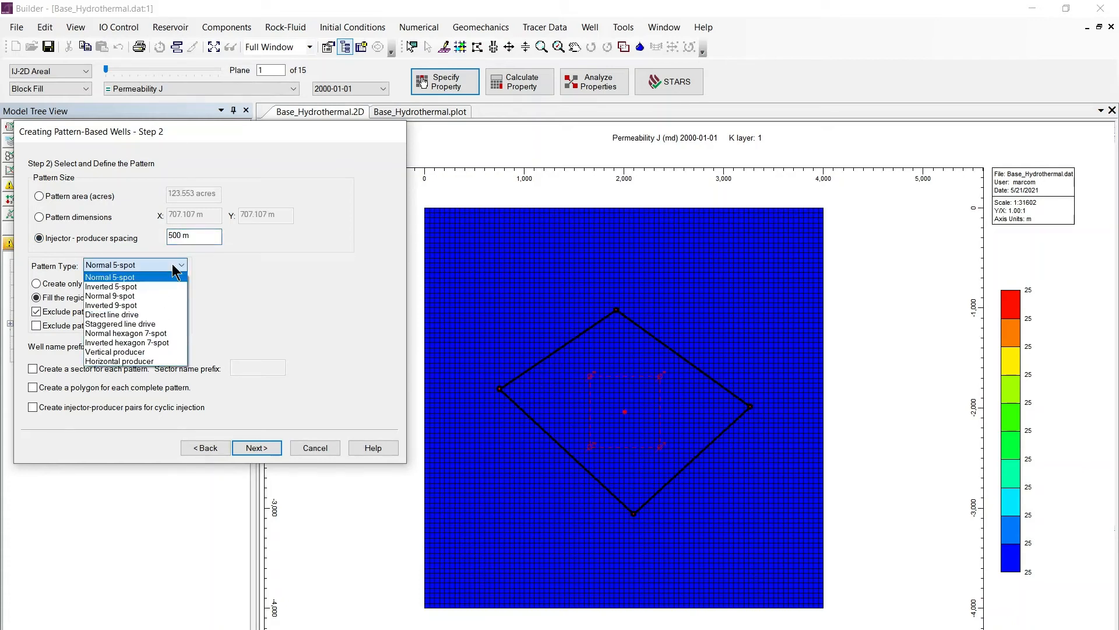
left_click(113, 286)
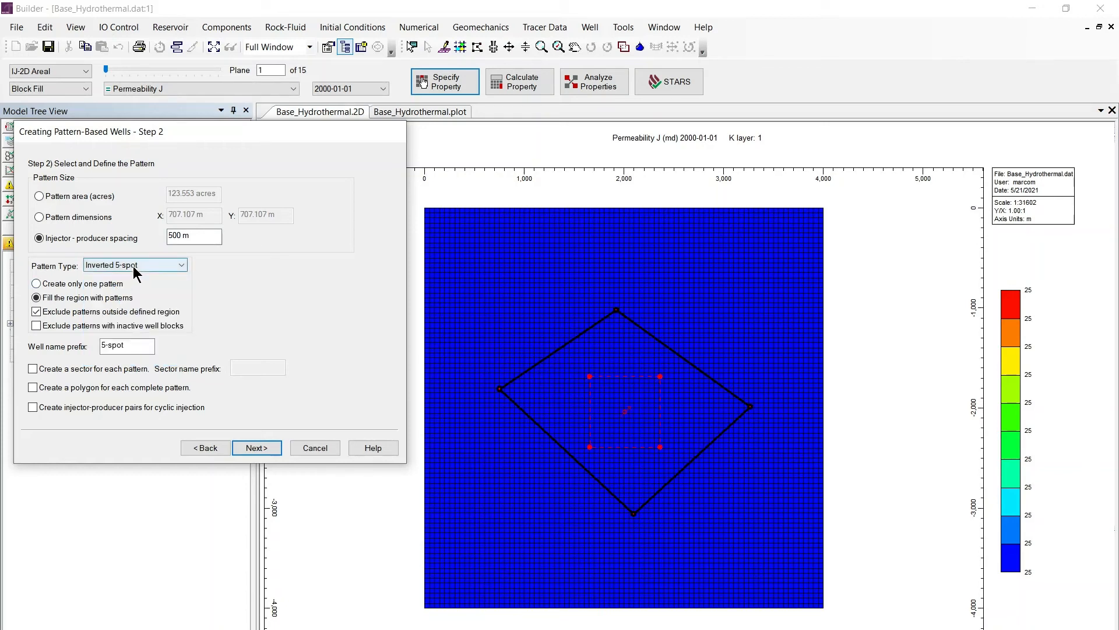
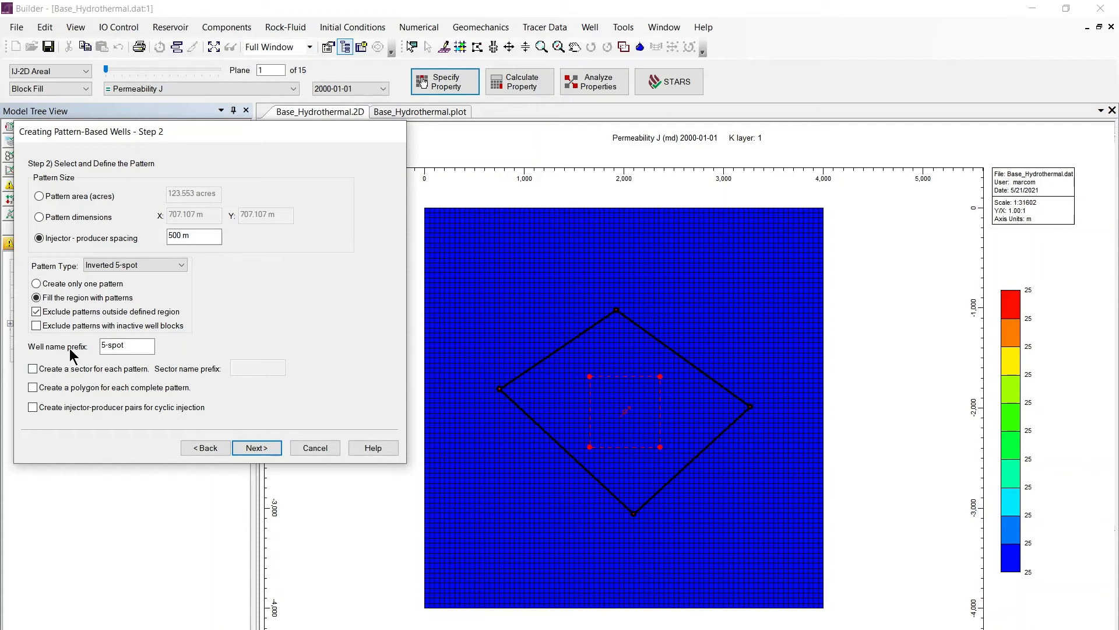
Set the well name prefix to GEOTH and accept the pattern placement without copying, deleting or moving it.
left_click(125, 346)
double_click(125, 347)
type("GEOTH")
left_click(257, 448)
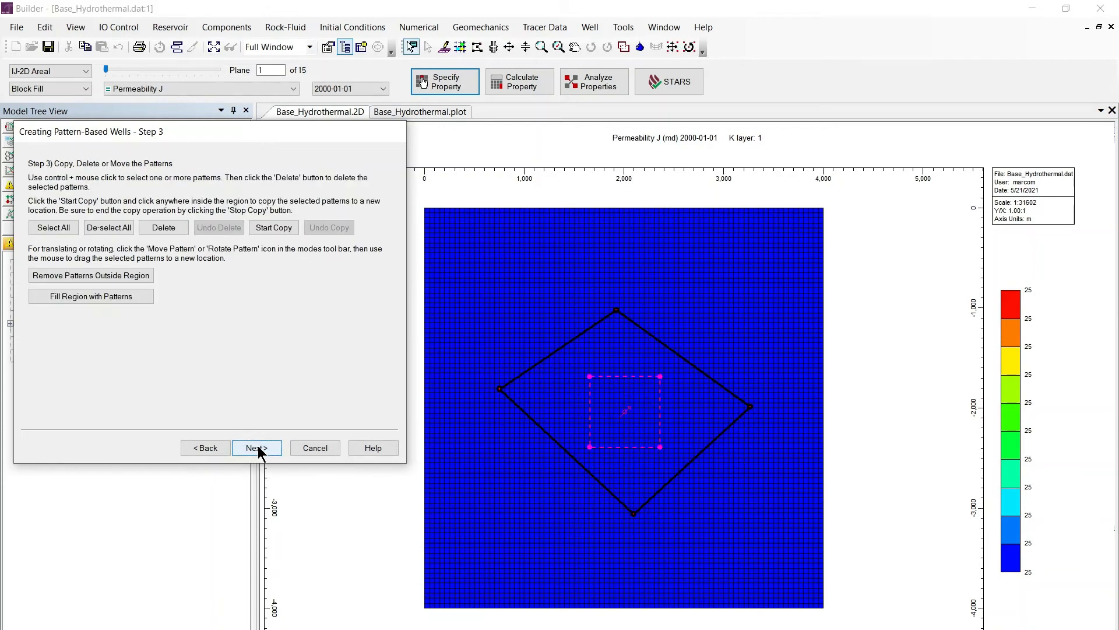
left_click(257, 448)
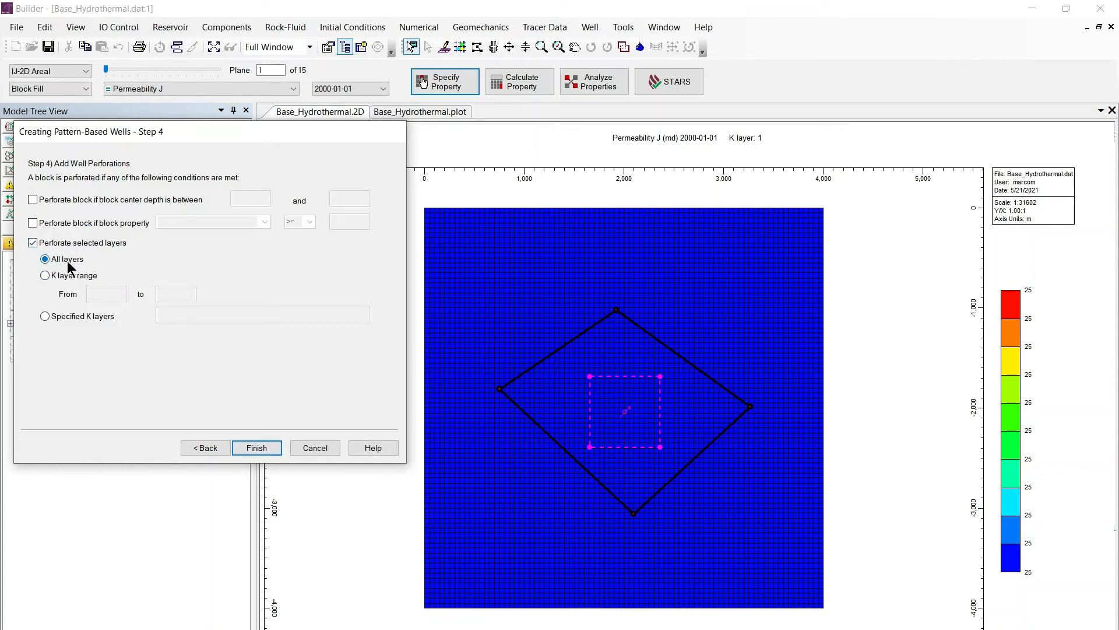
Perforate the pattern wells over the K layer range 2 to 15 and finish creating them.
left_click(45, 276)
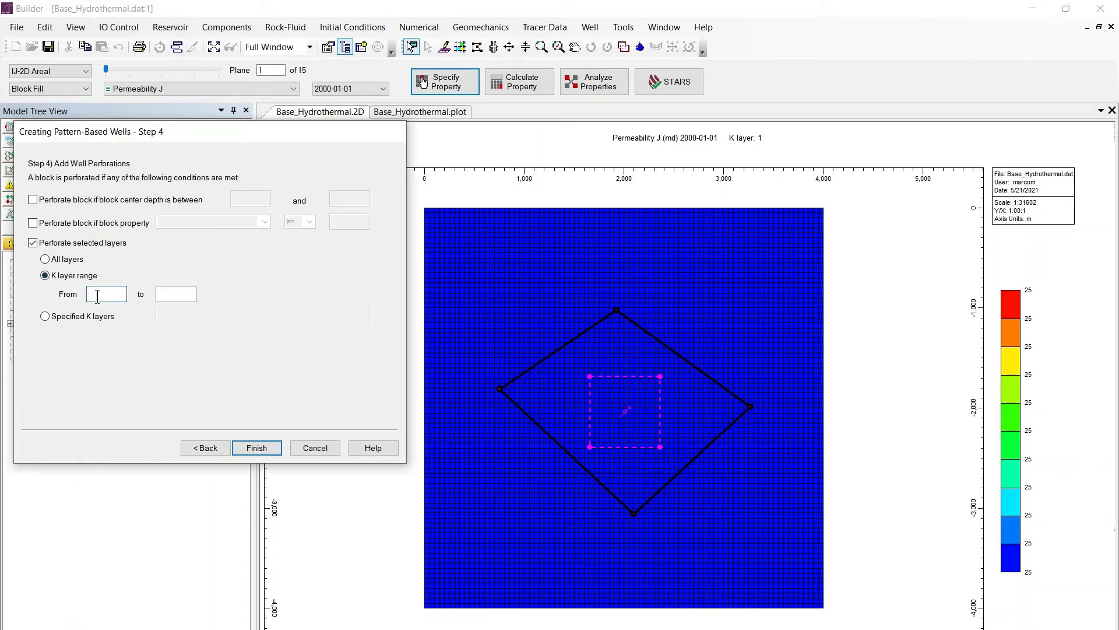
type("2")
left_click(161, 294)
type("12")
left_click(263, 448)
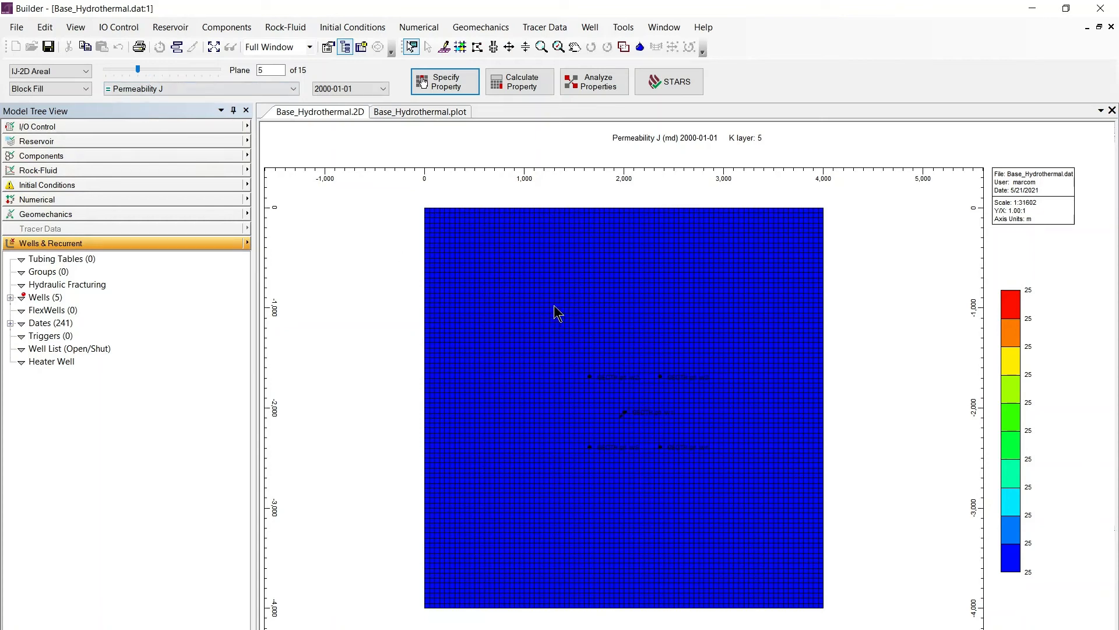
Examine the new wells' areal layout and the perforations of GEOTH-p1-w1i and GEOTH-p1-w2 in the IK-2D cross-section.
left_click(541, 47)
left_click_drag(547, 341, 742, 491)
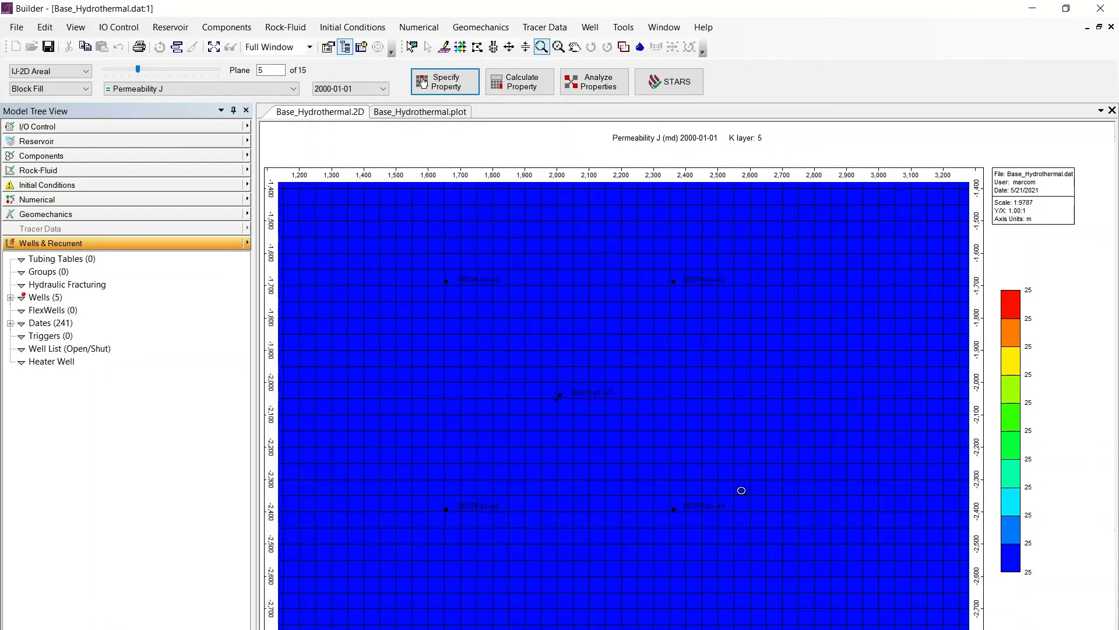
left_click(411, 48)
left_click(10, 297)
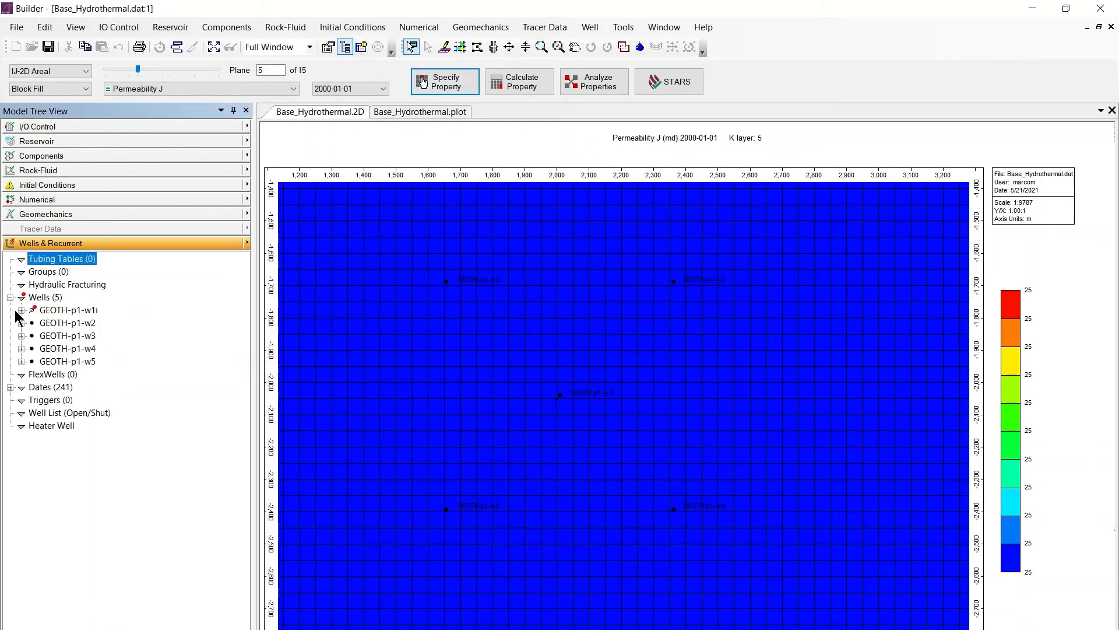
left_click(21, 309)
left_click(81, 323)
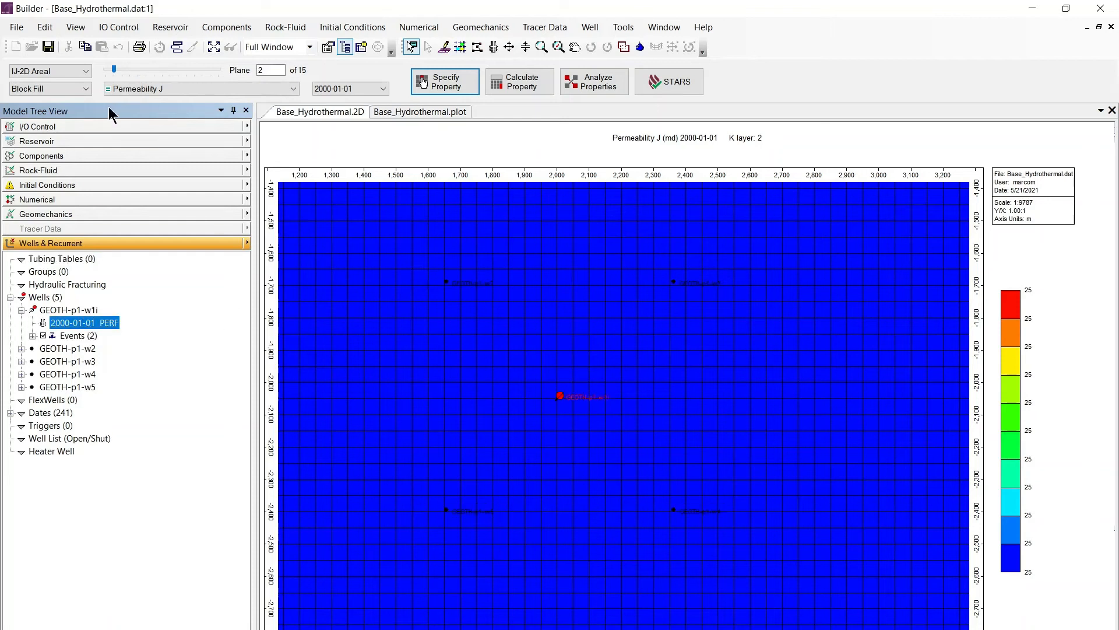
left_click(61, 70)
left_click(58, 90)
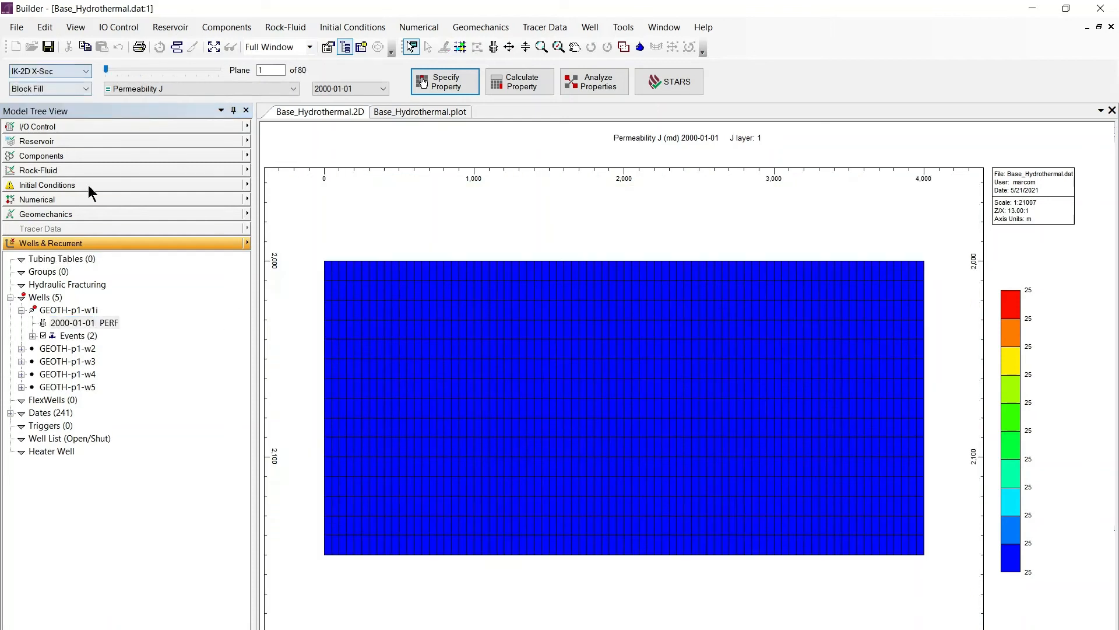
left_click(102, 322)
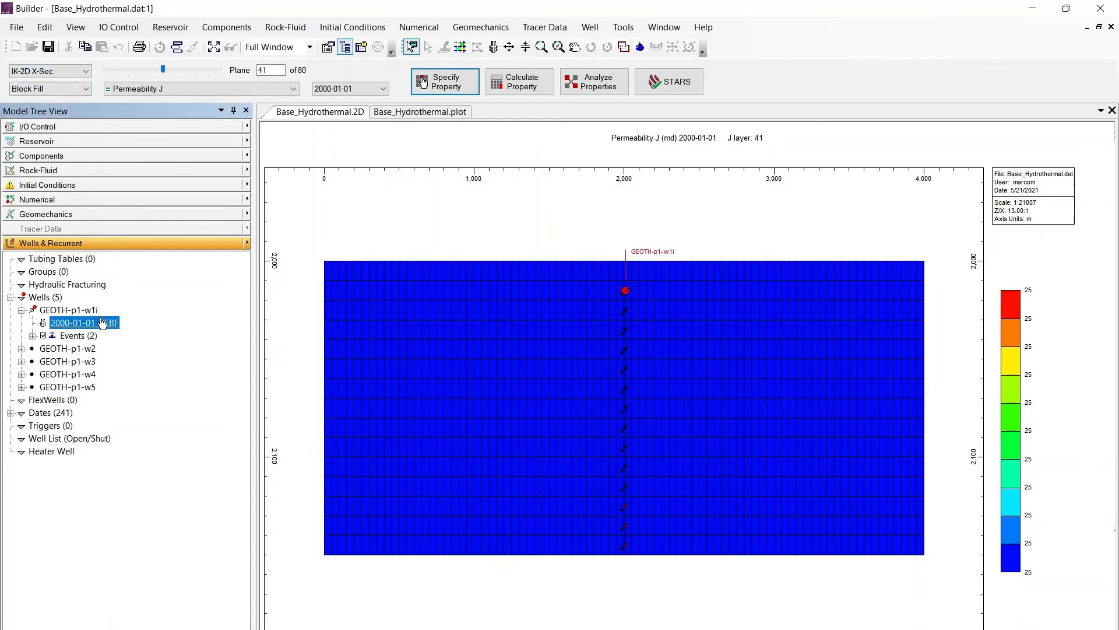
left_click(21, 348)
left_click(79, 362)
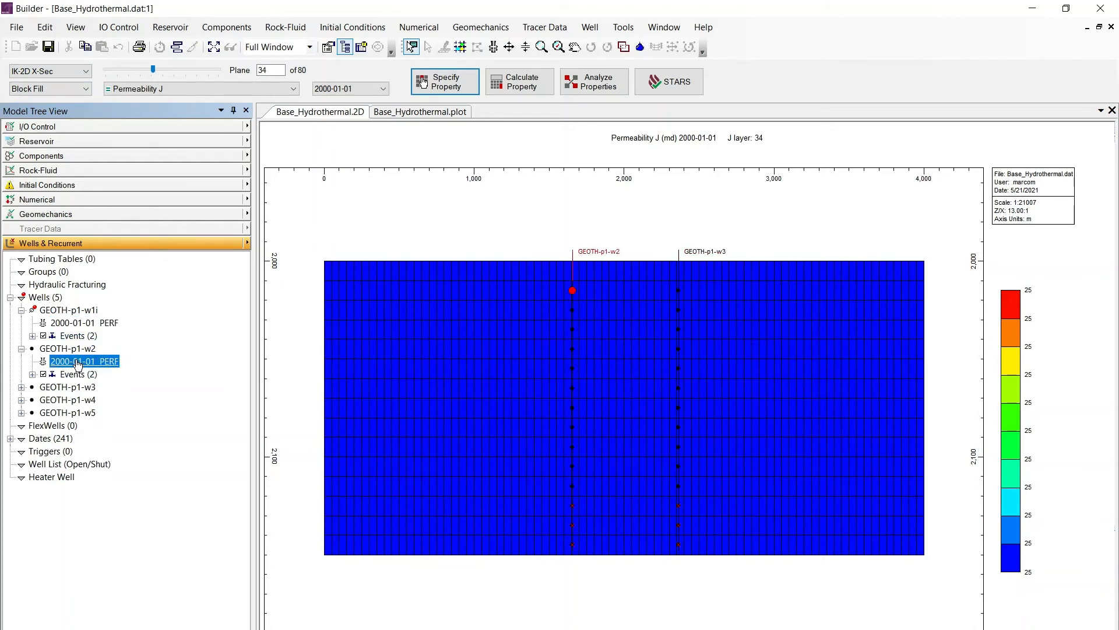
Define the injected water of GEOTH-p1-w1i with an H2O mole fraction of 1.0 and a temperature of 25 C, and apply it.
left_click(46, 298)
double_click(46, 299)
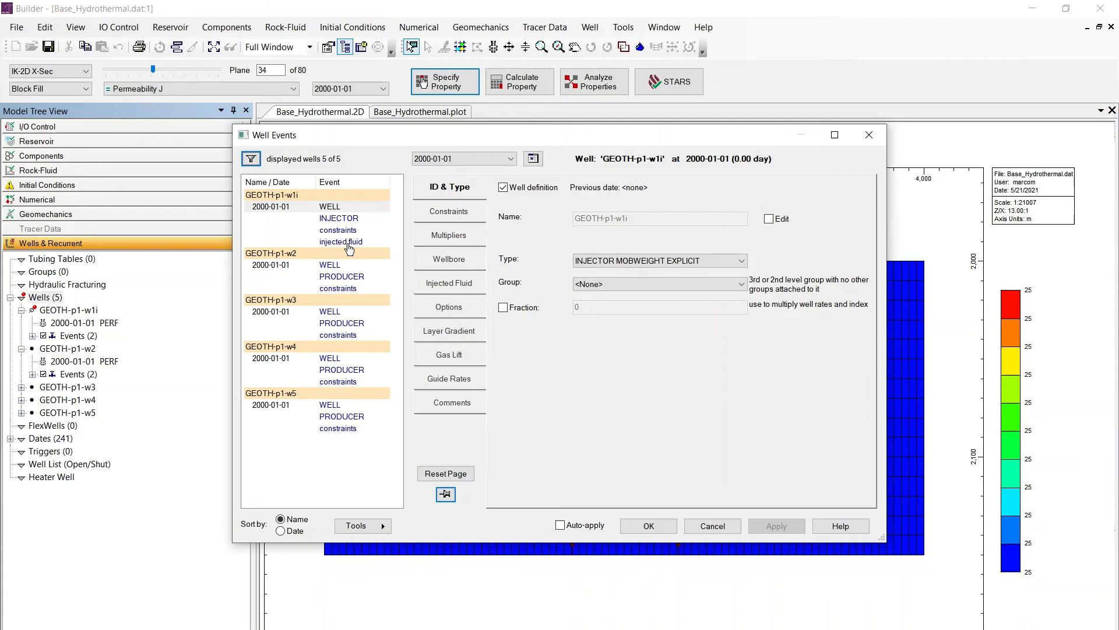
left_click(348, 244)
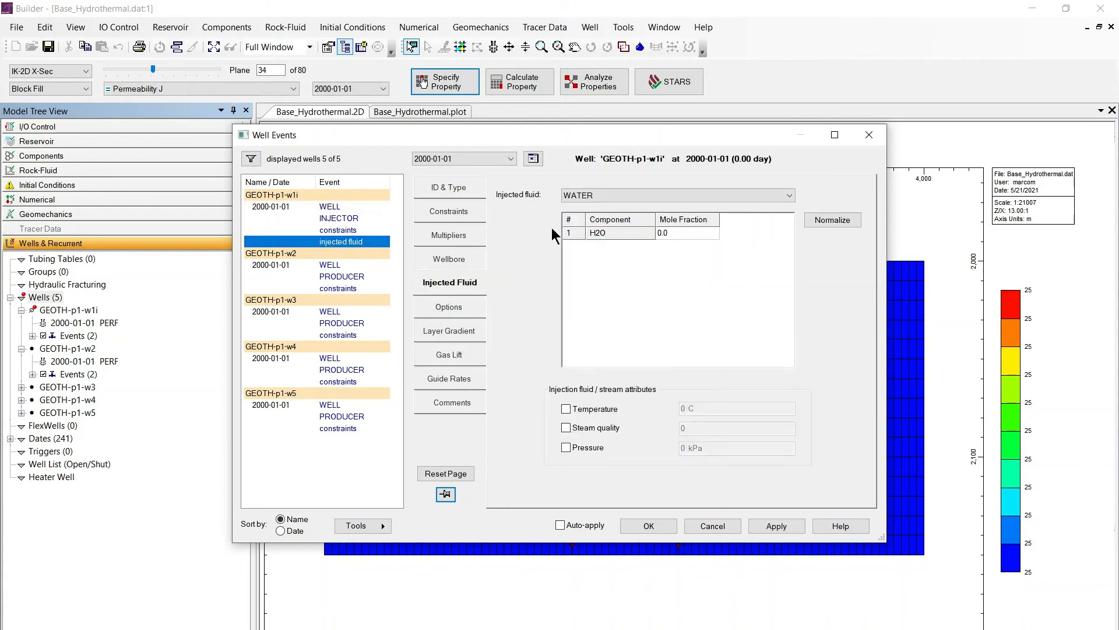
left_click(658, 235)
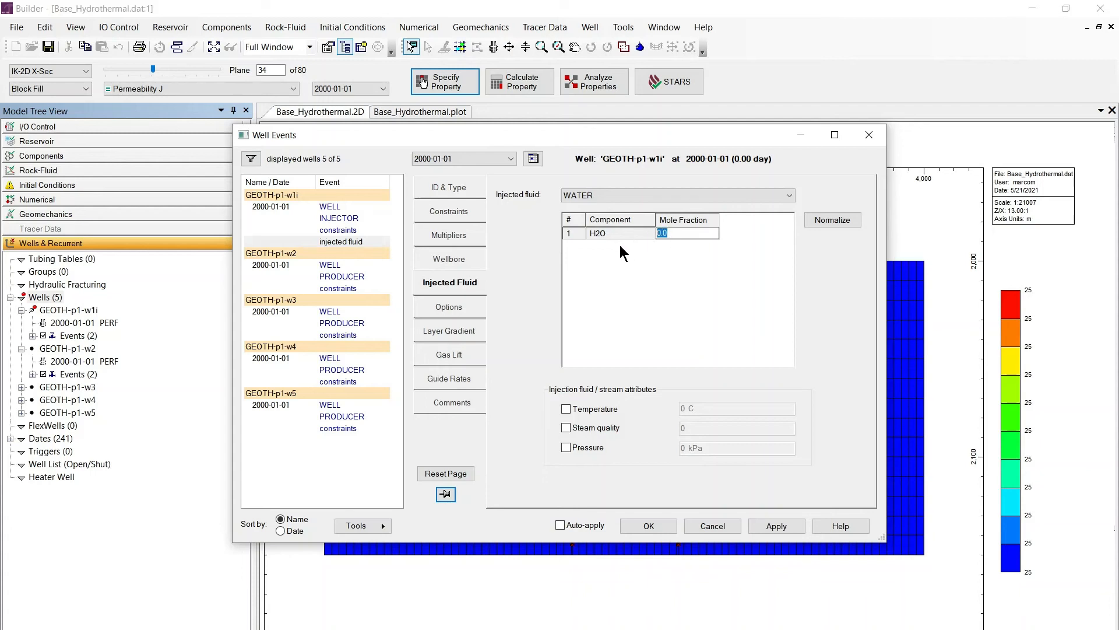
type("1.0")
left_click(566, 409)
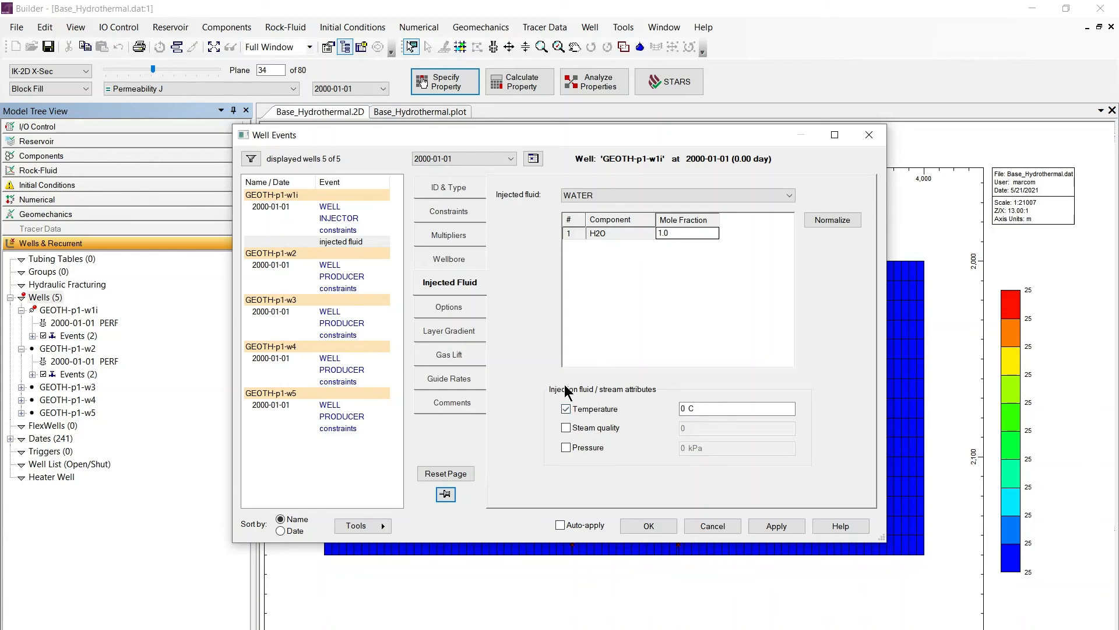
left_click(683, 408)
type("25")
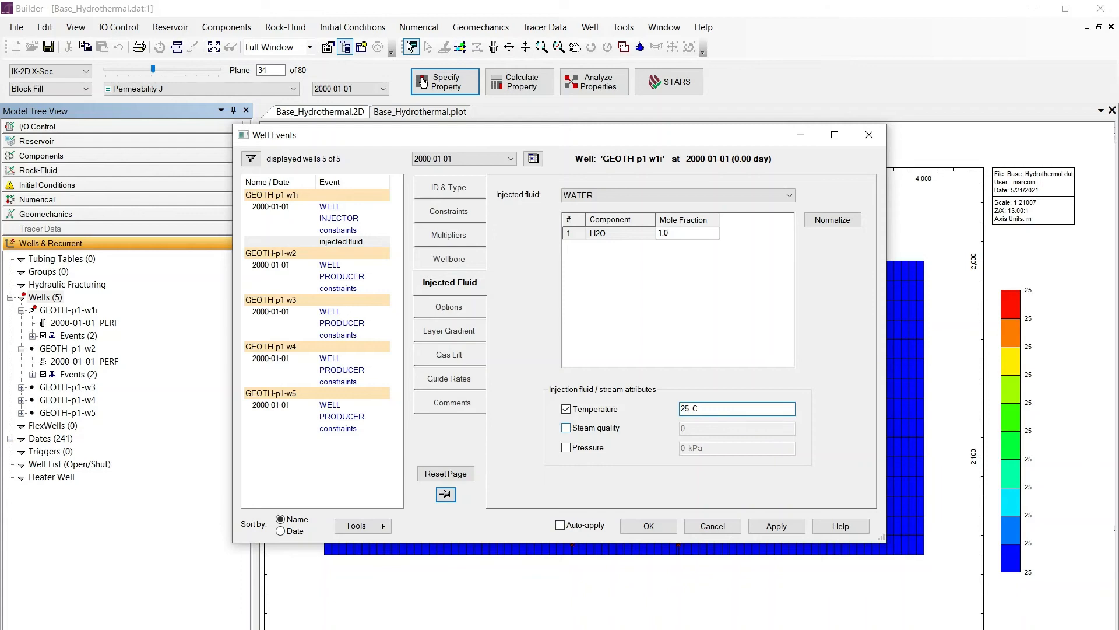
left_click(770, 528)
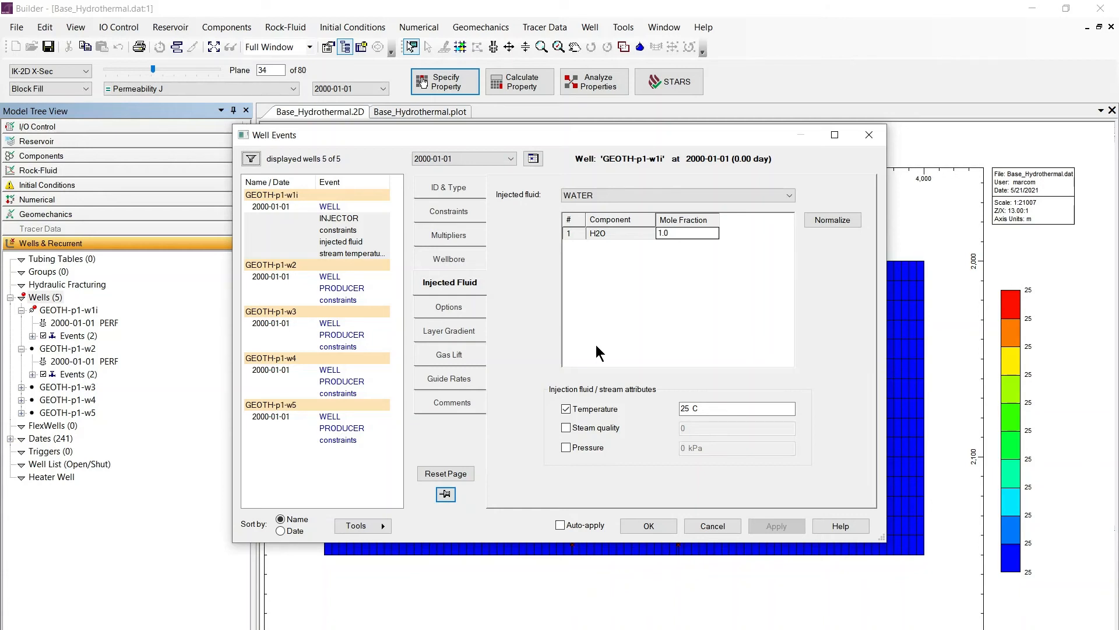
Add an operating status of SHUTIN to the injector GEOTH-p1-w1i on 2000-01-01 and apply it.
left_click(455, 309)
left_click(621, 224)
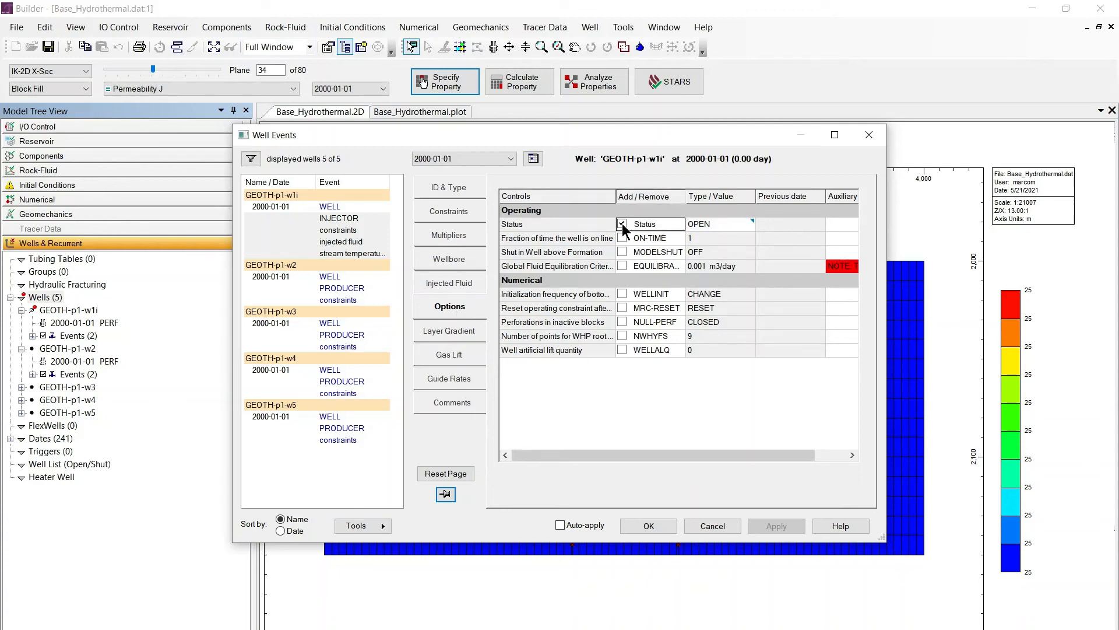
left_click(746, 225)
left_click(708, 246)
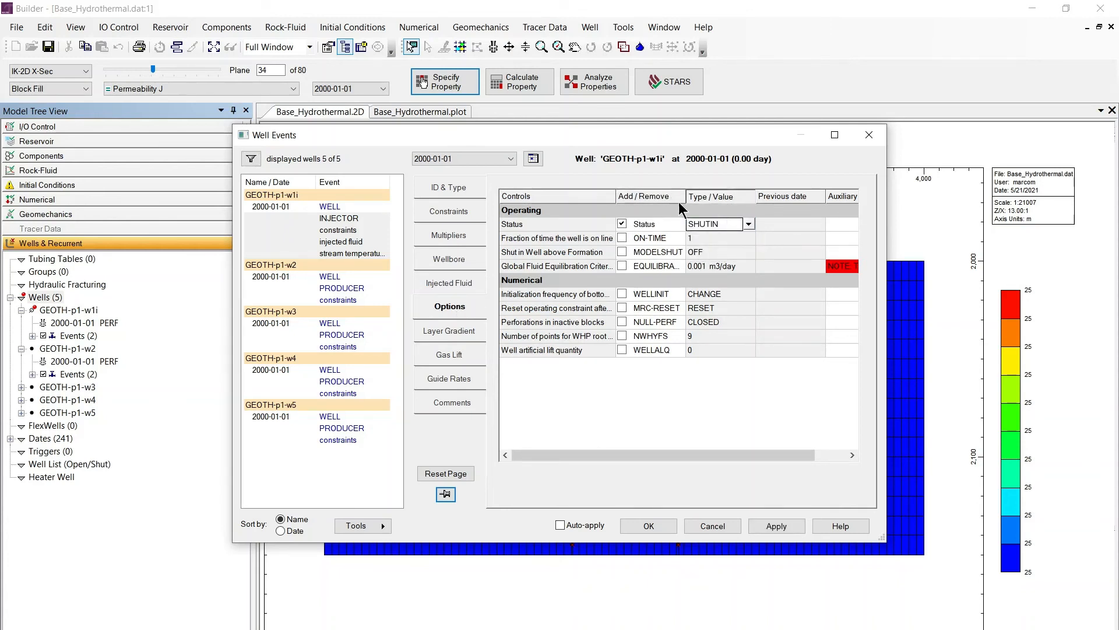
left_click(777, 527)
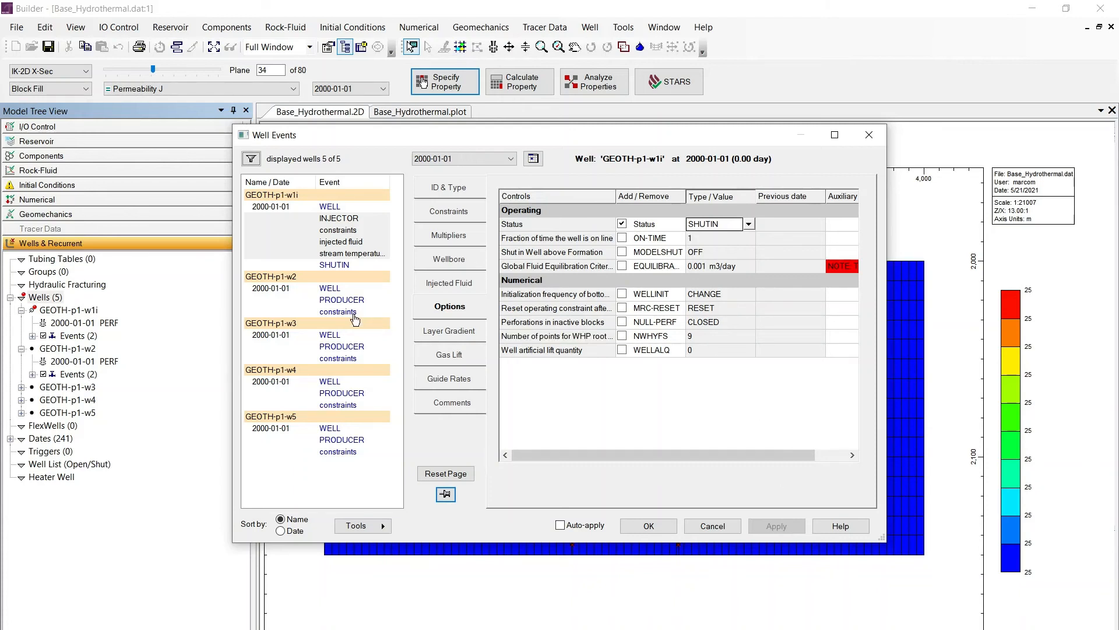
Set the minimum bottom hole pressure constraint of producer GEOTH-p1-w2 to 12000 kPa and apply it.
left_click(353, 314)
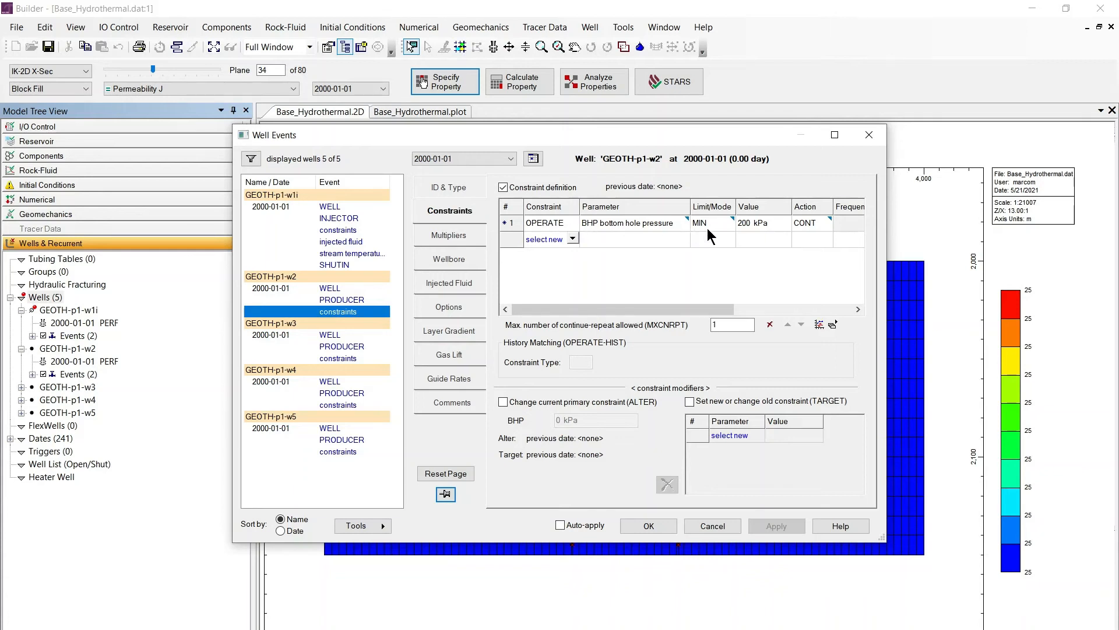
left_click(758, 222)
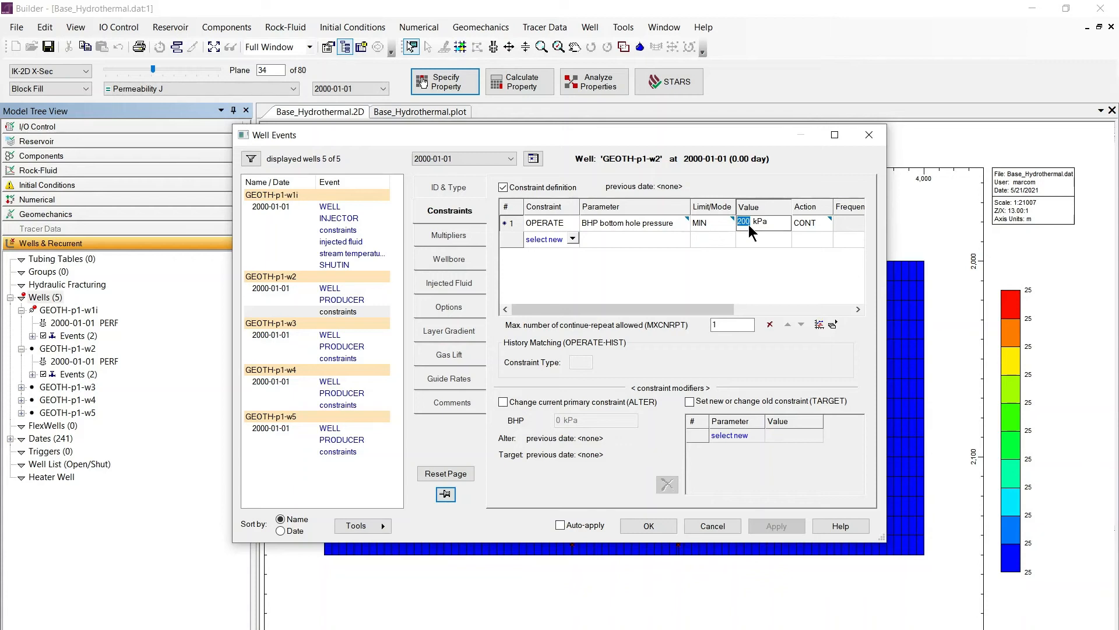
type("12000")
left_click(760, 240)
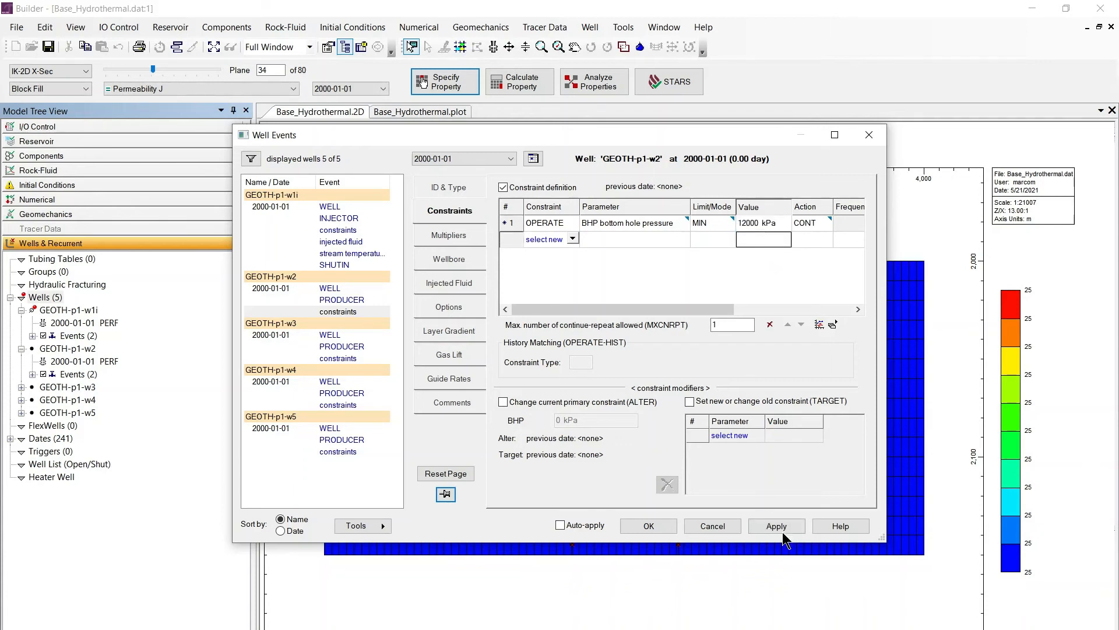
left_click(783, 531)
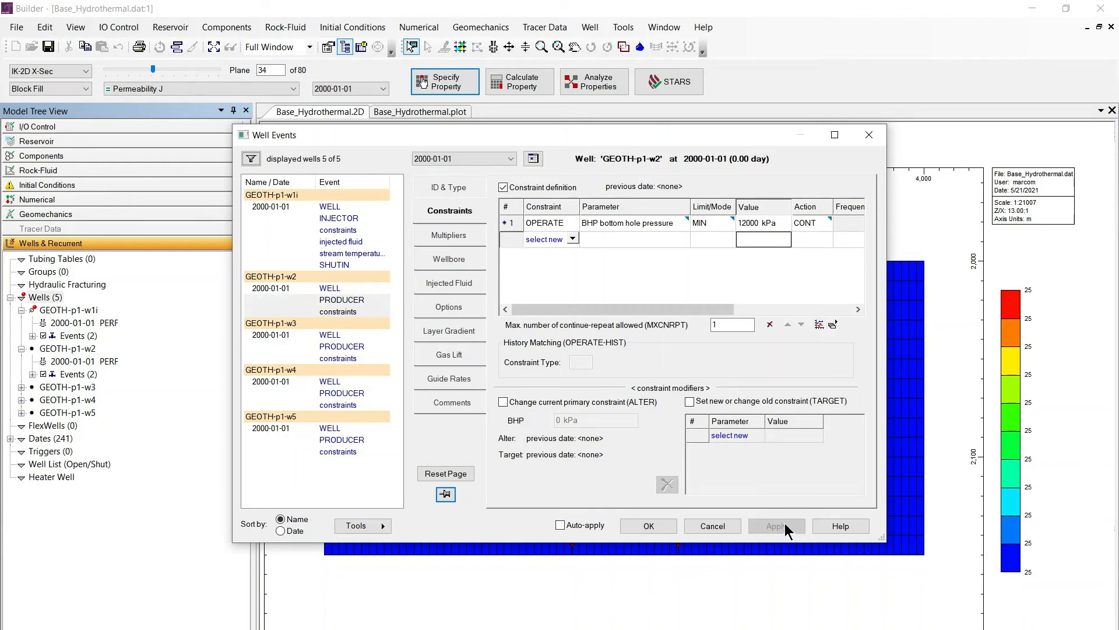
Enable the wellbore model for GEOTH-p1-w2 with a wellbore depth and wellbore length of 2000 m.
left_click(465, 257)
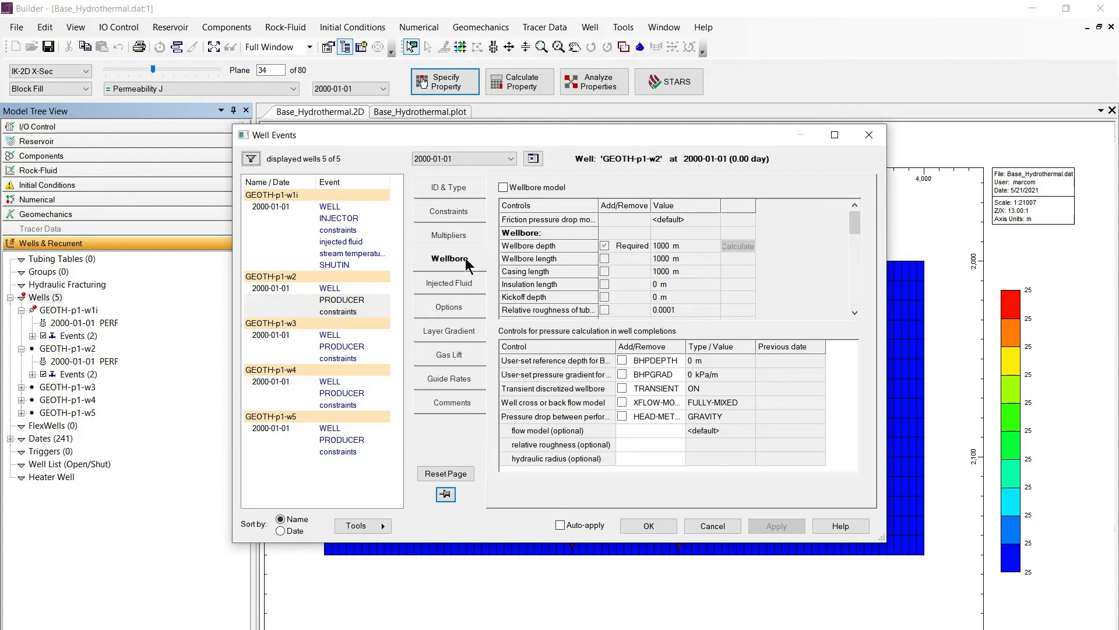
left_click(502, 187)
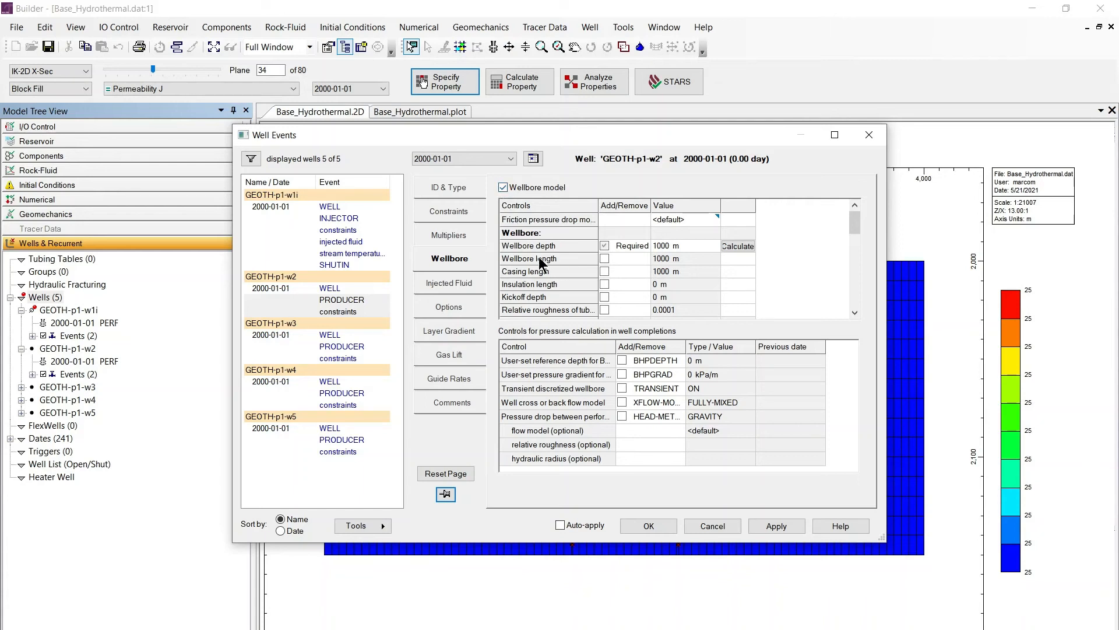
left_click(666, 250)
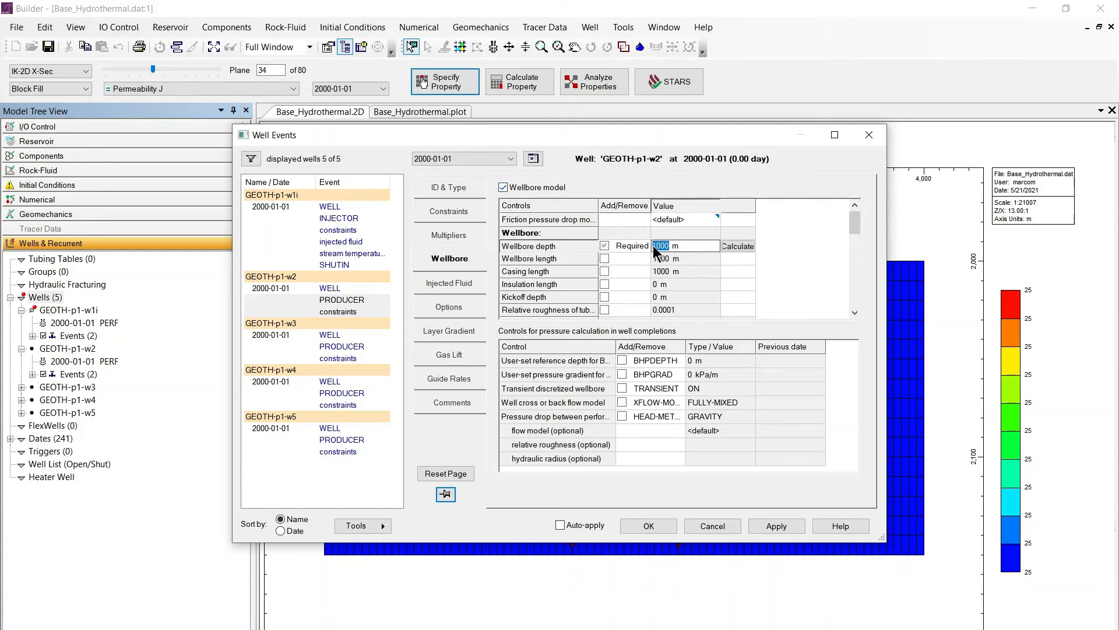
type("2000")
left_click(605, 259)
left_click(665, 260)
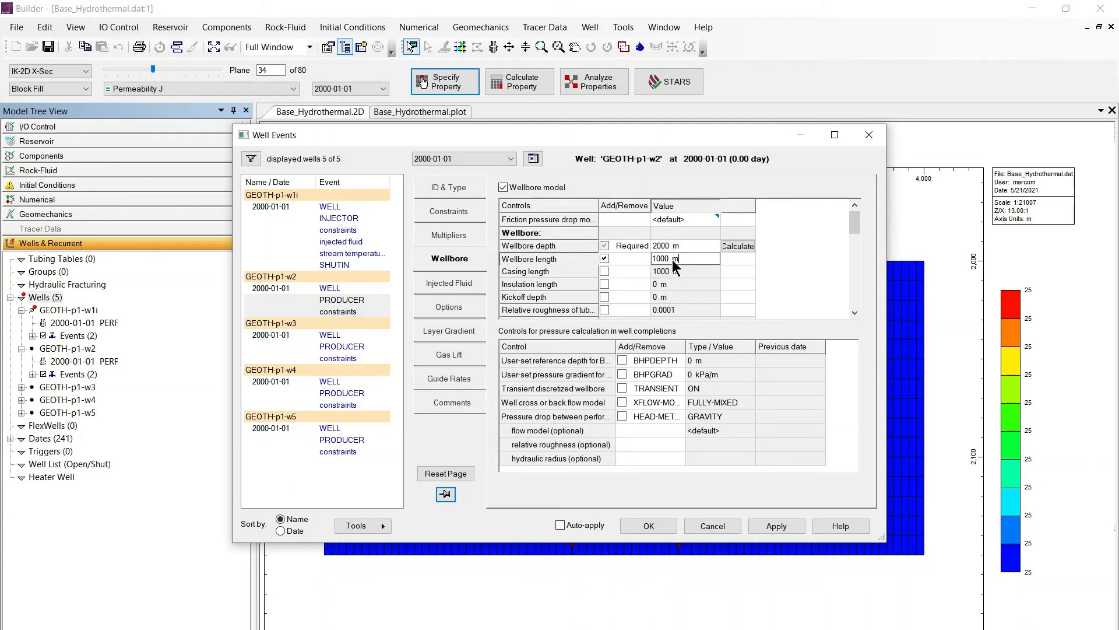
left_click_drag(669, 259, 642, 261)
type("2000")
Add a casing length and an insulation length of 2000 m each to the GEOTH-p1-w2 wellbore model.
left_click(604, 271)
double_click(669, 274)
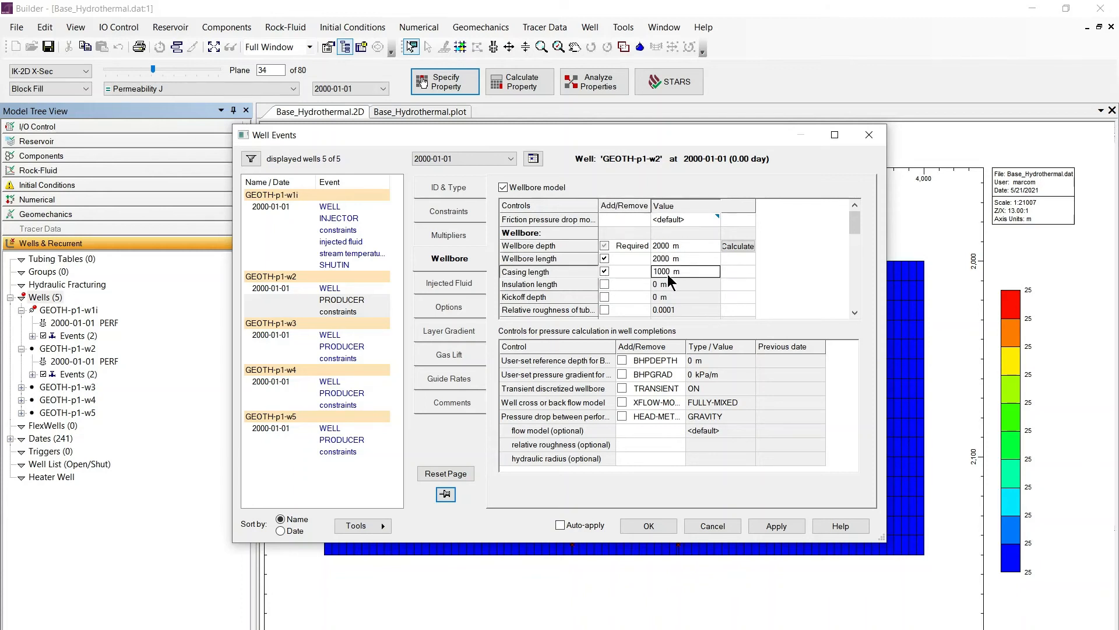
left_click_drag(670, 271, 640, 270)
type("2000")
left_click(604, 285)
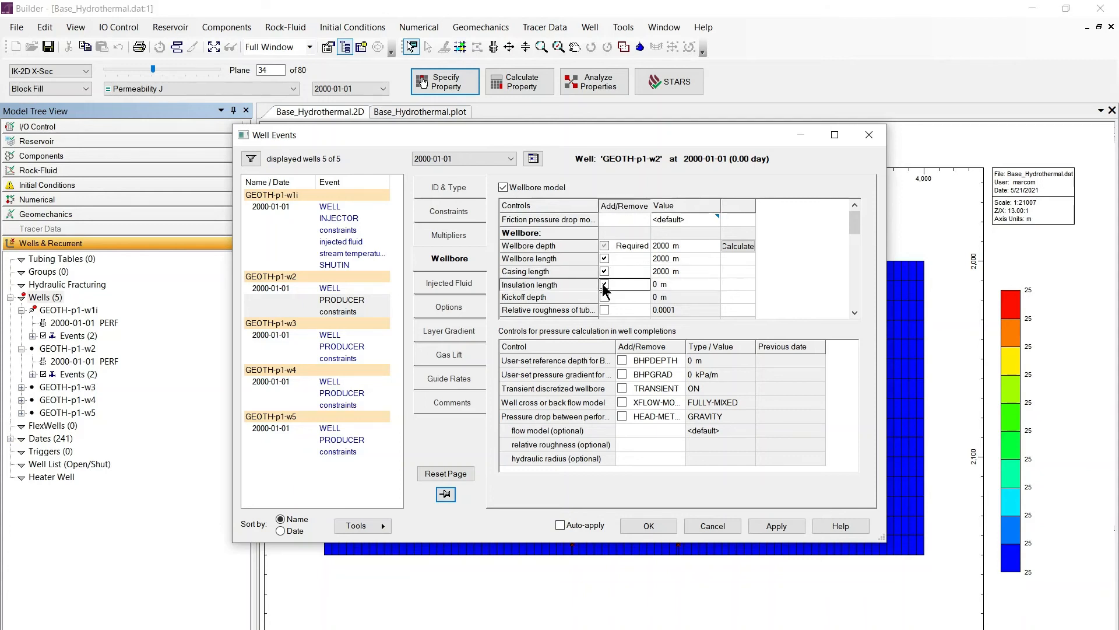
left_click(658, 285)
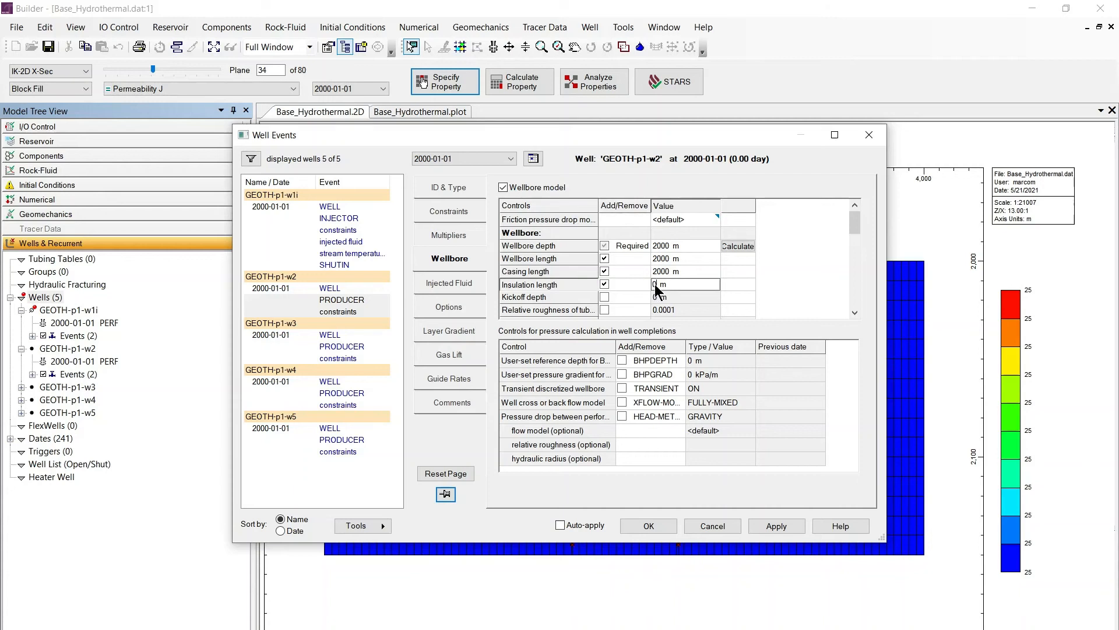
left_click_drag(658, 286, 644, 290)
type("2000")
left_click(684, 297)
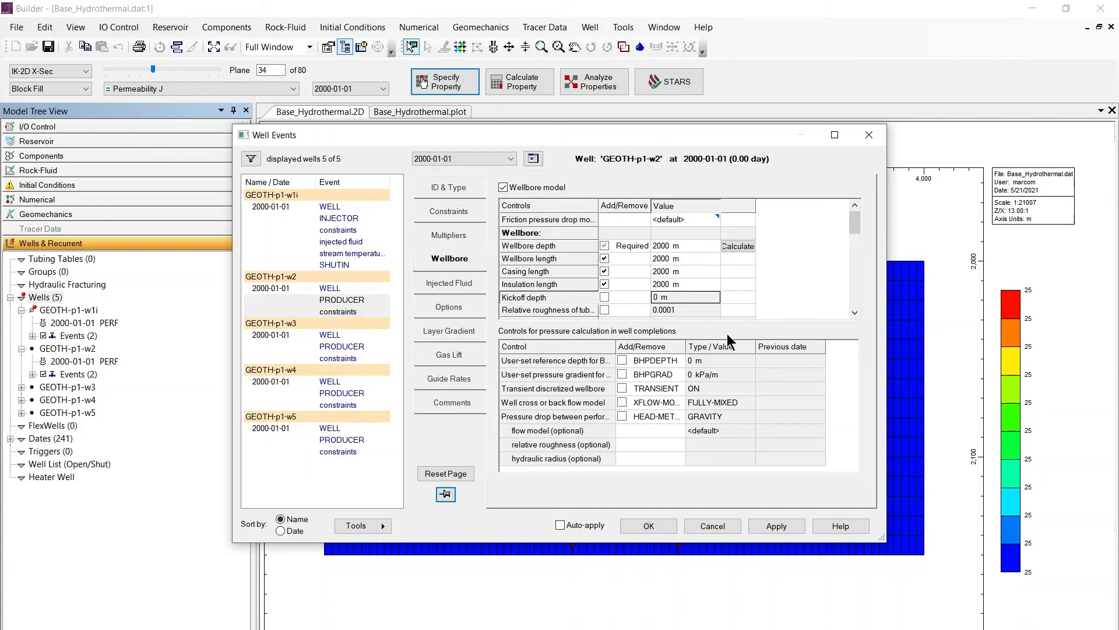
Review the radius, conductivity, emissivity, formation and pump settings of the GEOTH-p1-w2 wellbore model, and apply the model.
left_click(854, 314)
left_click(854, 314)
left_click(854, 313)
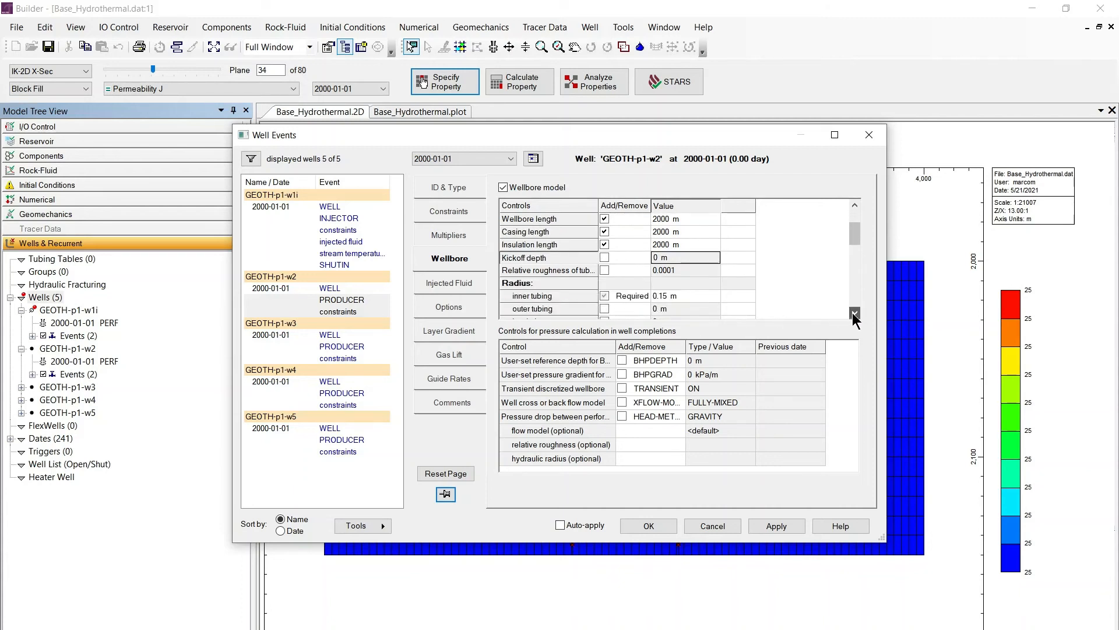
left_click(854, 314)
left_click(854, 314)
left_click(854, 313)
left_click(854, 313)
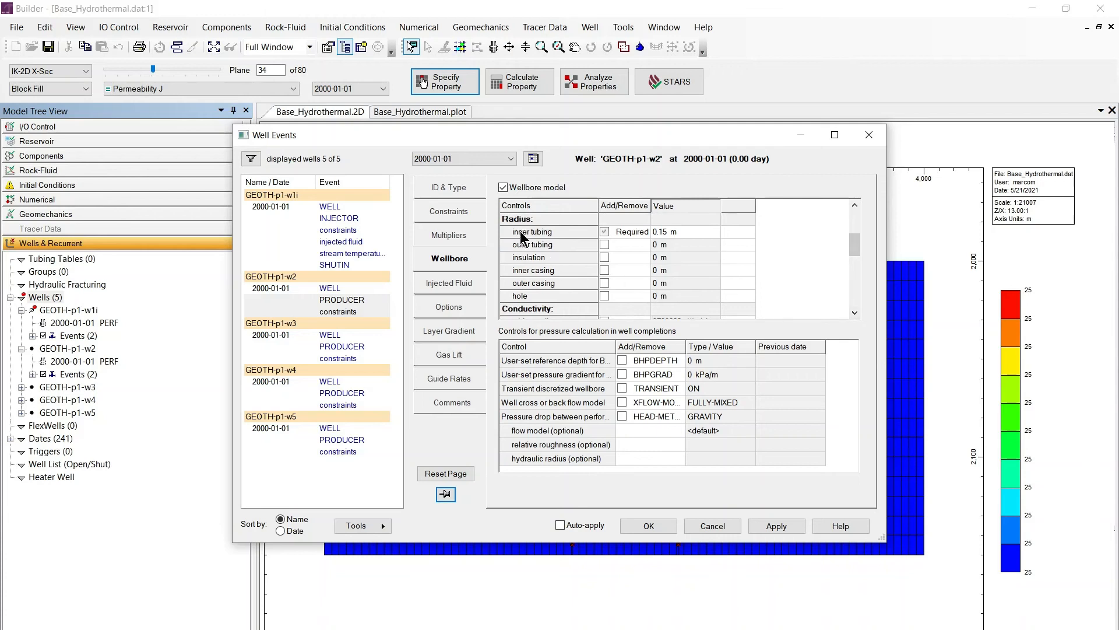
left_click(854, 313)
left_click(855, 313)
left_click(855, 313)
left_click(855, 313)
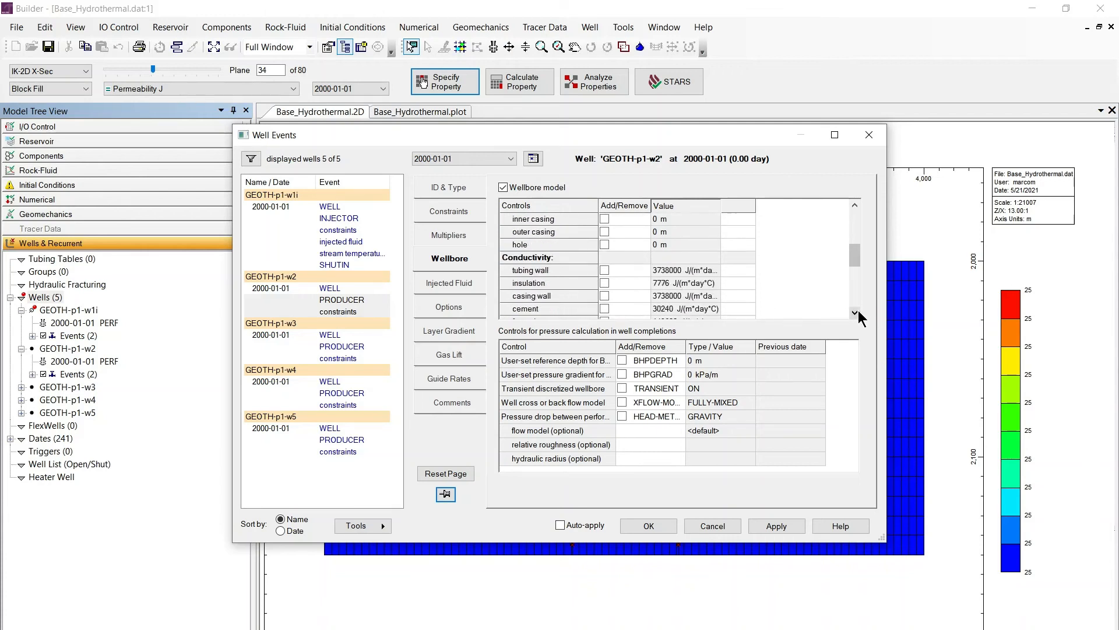
left_click(855, 313)
left_click(855, 313)
left_click(855, 313)
left_click(855, 313)
left_click(855, 313)
left_click(855, 313)
left_click(855, 313)
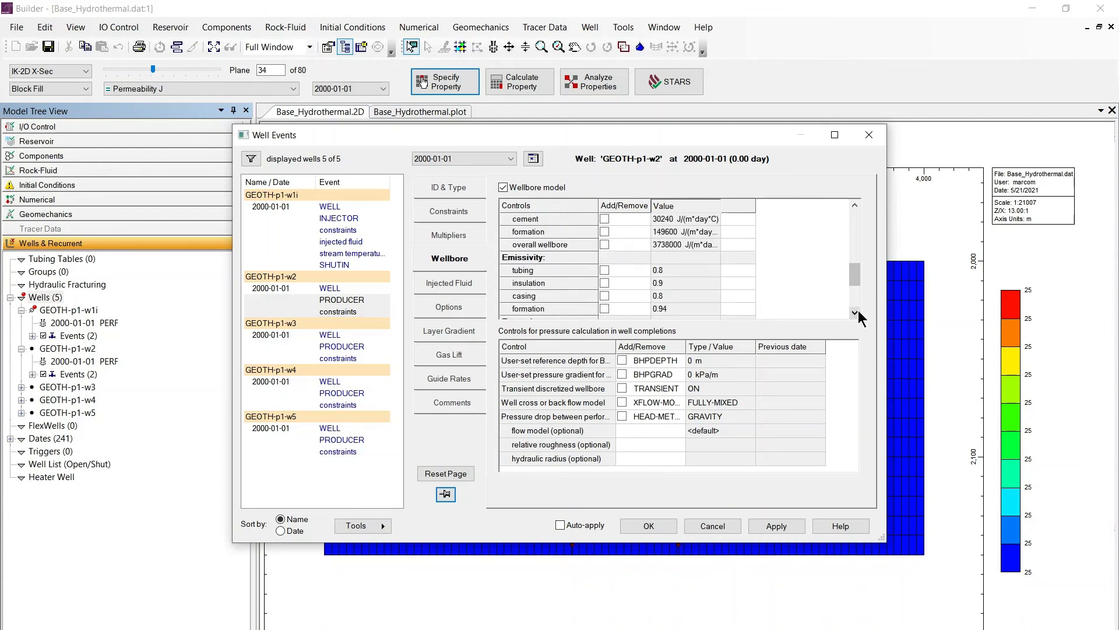
left_click(855, 313)
left_click(855, 313)
left_click(854, 313)
left_click(854, 313)
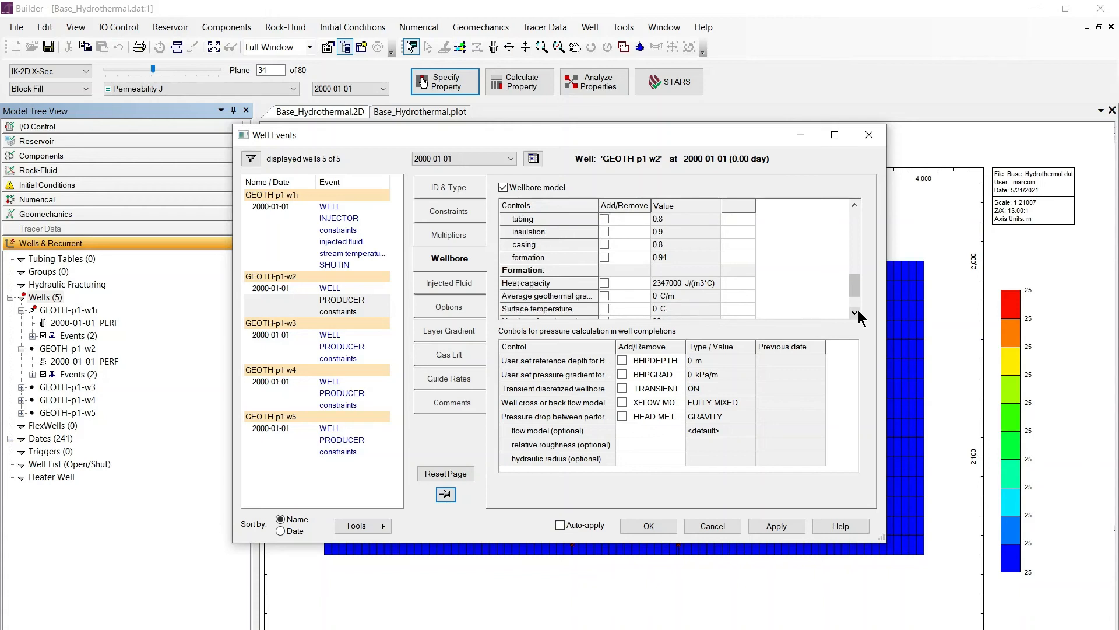
left_click(856, 313)
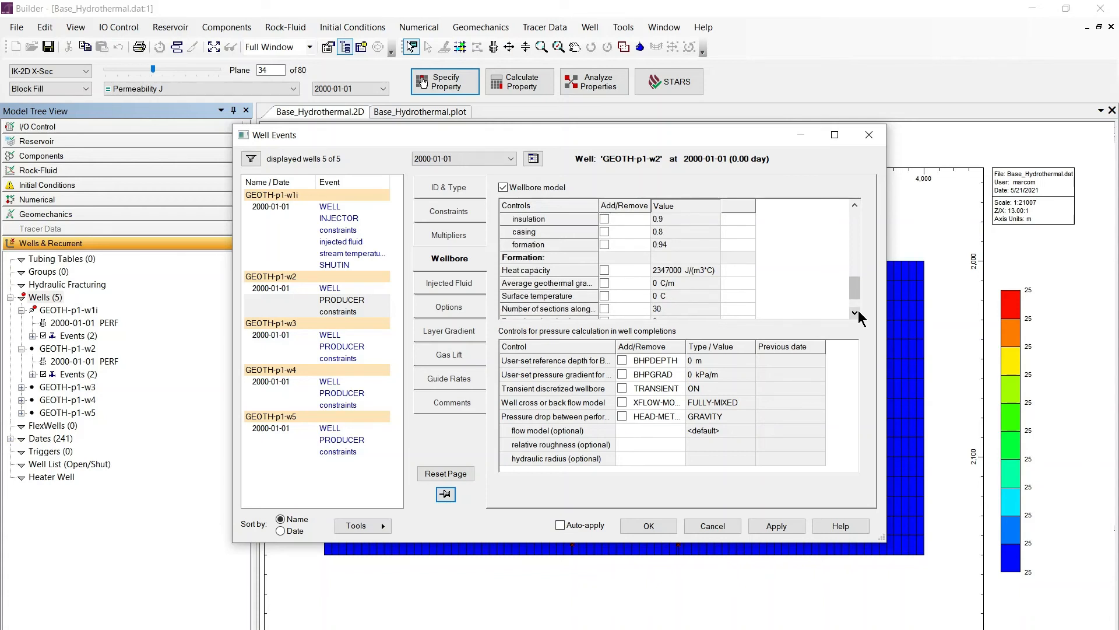
left_click(855, 313)
left_click(855, 313)
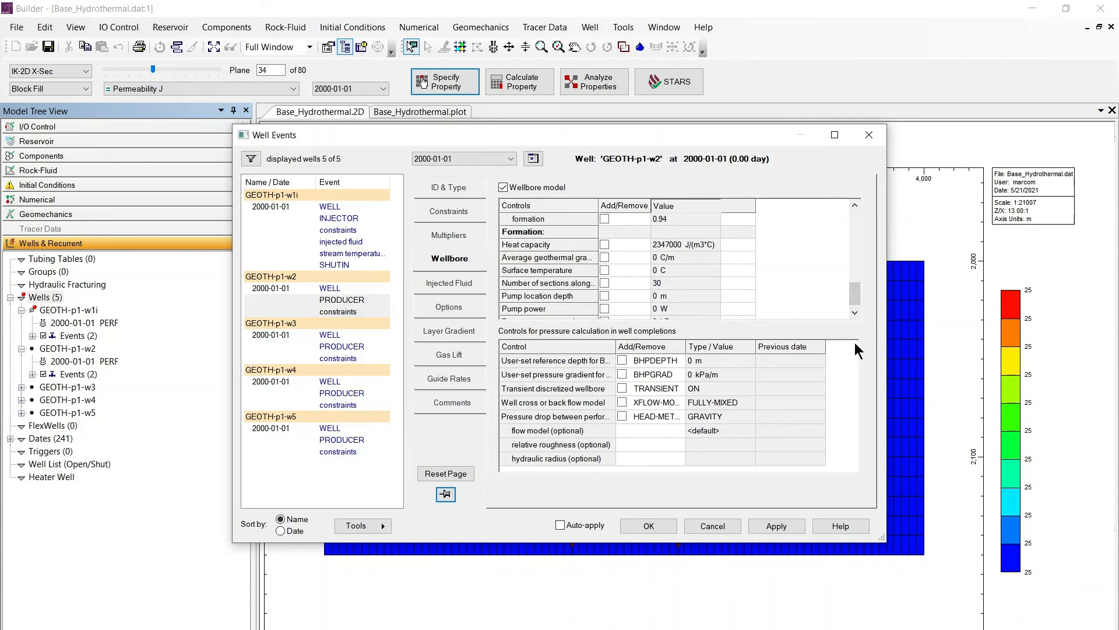
left_click(856, 313)
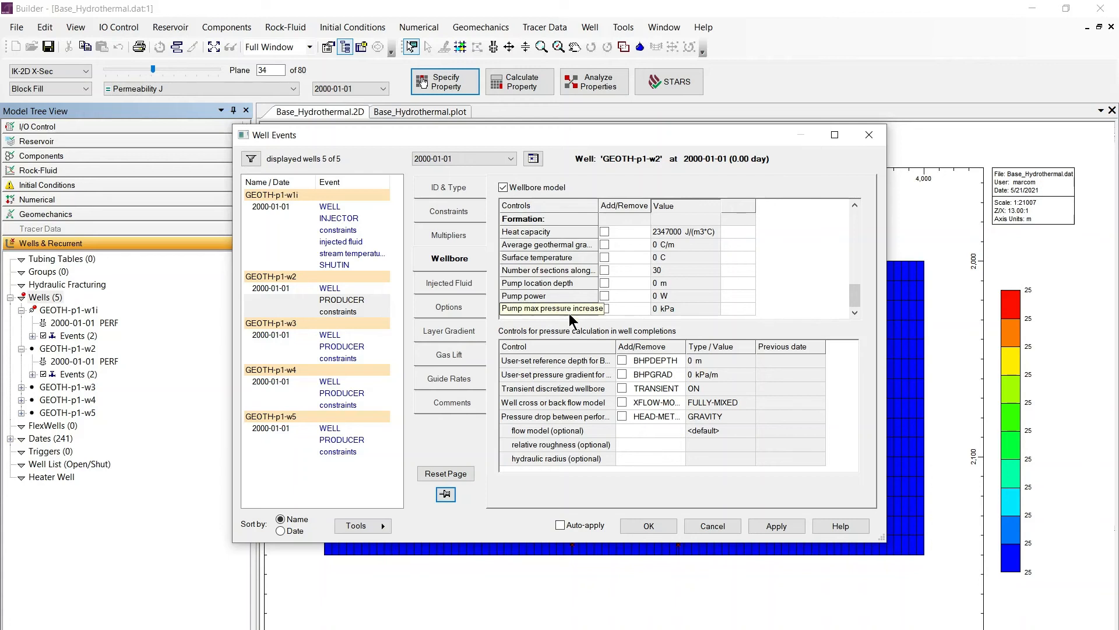
left_click(776, 527)
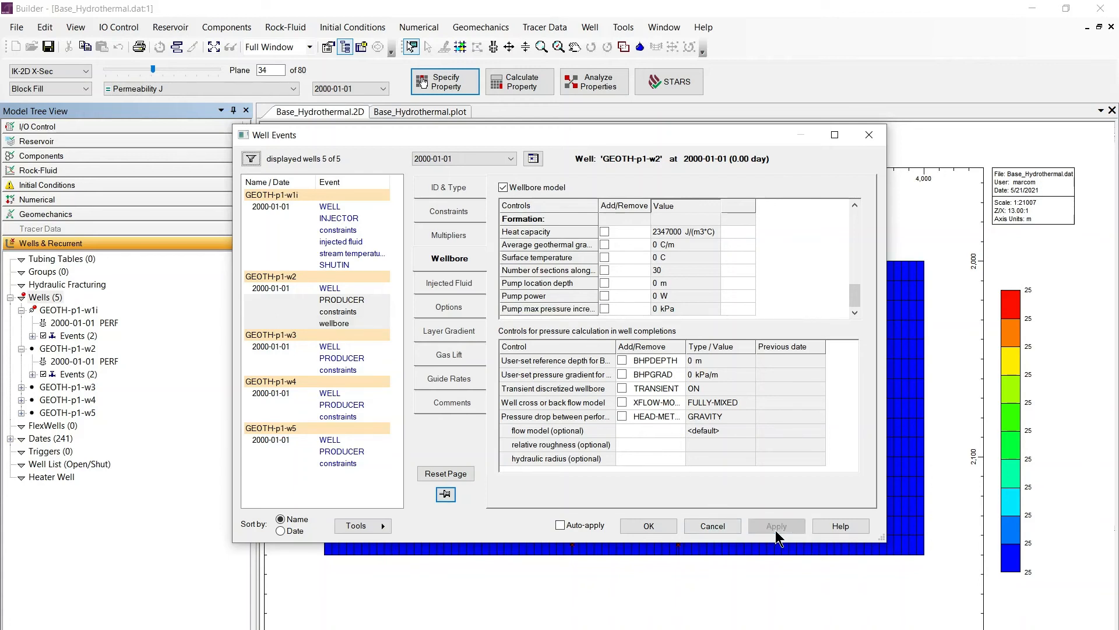
Copy the constraints and wellbore events of GEOTH-p1-w2 using a filter, selecting wells GEOTH-p1-w2 through GEOTH-p1-w5 as targets.
left_click(338, 312)
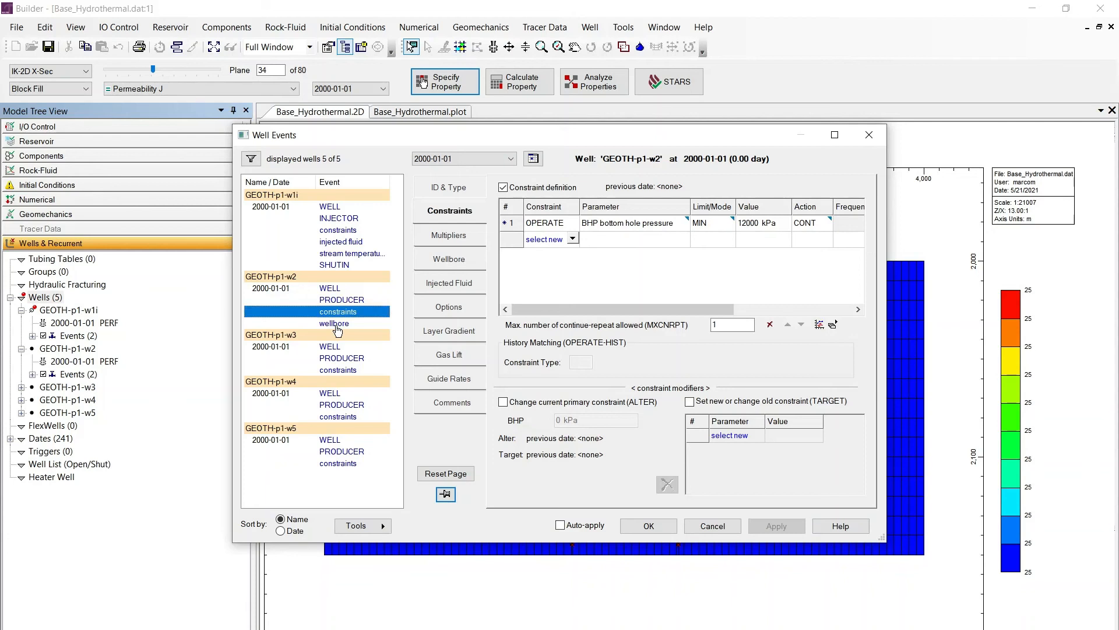
left_click(337, 325)
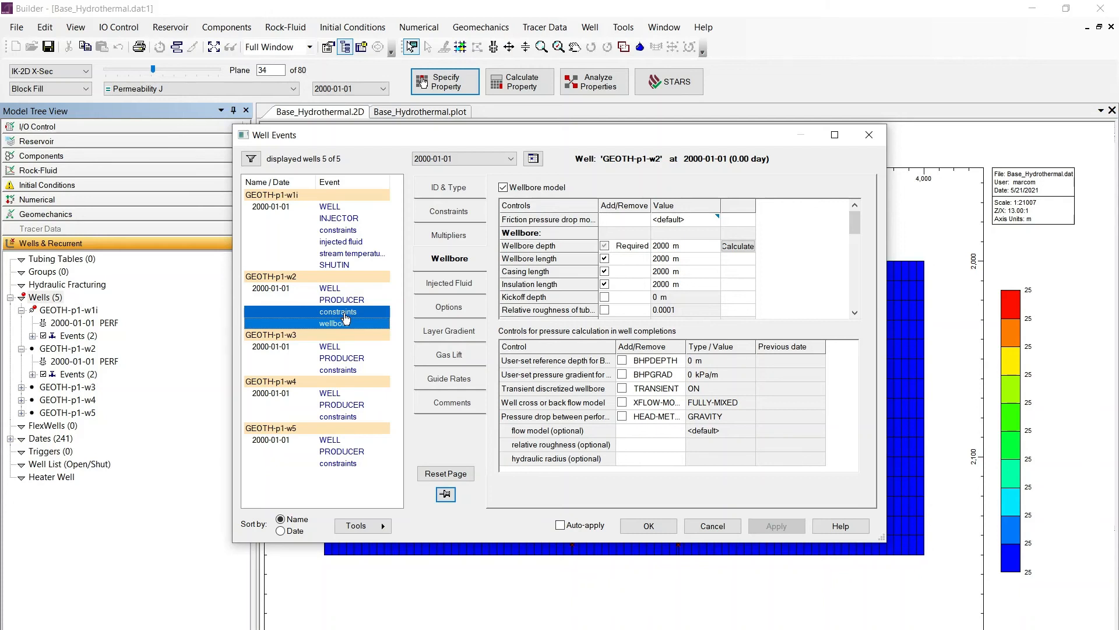
right_click(345, 316)
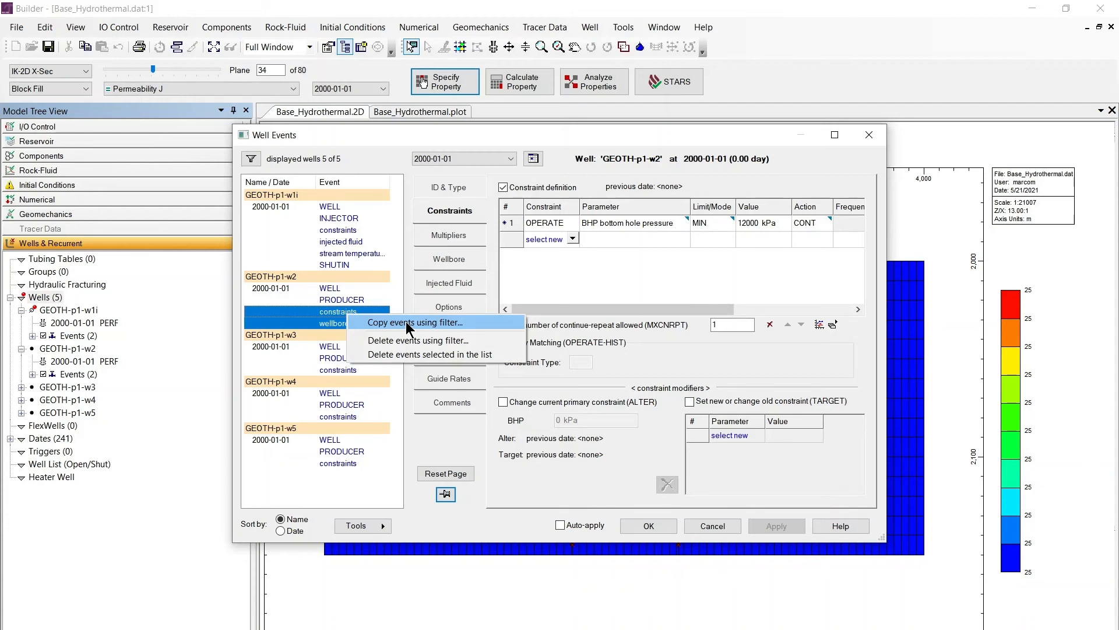
left_click(461, 323)
left_click(343, 221)
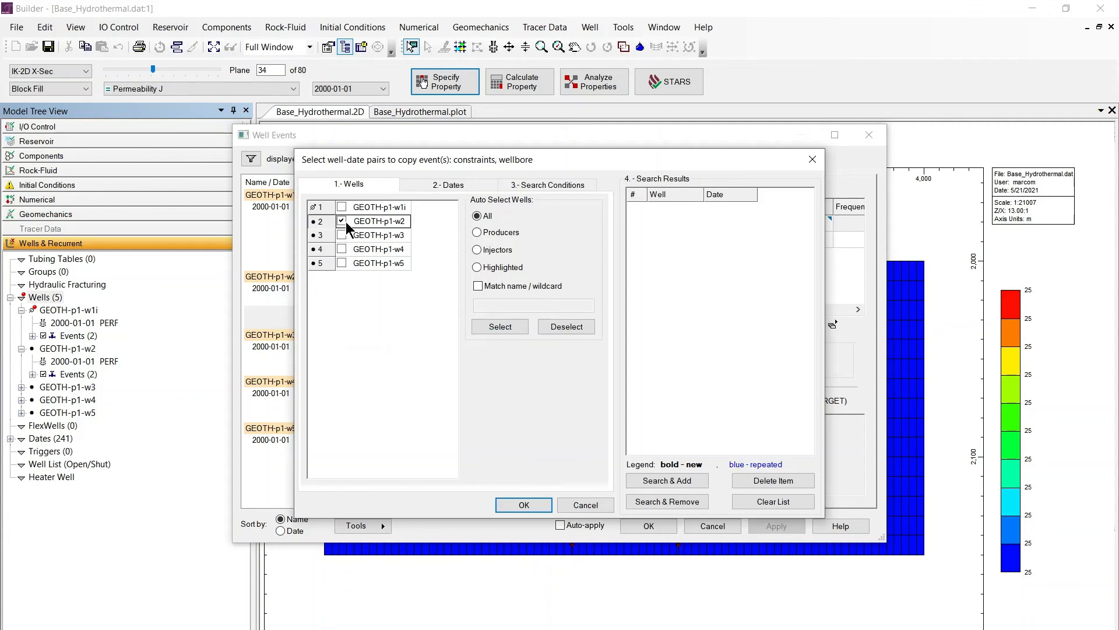
left_click(343, 235)
left_click(342, 249)
left_click(342, 264)
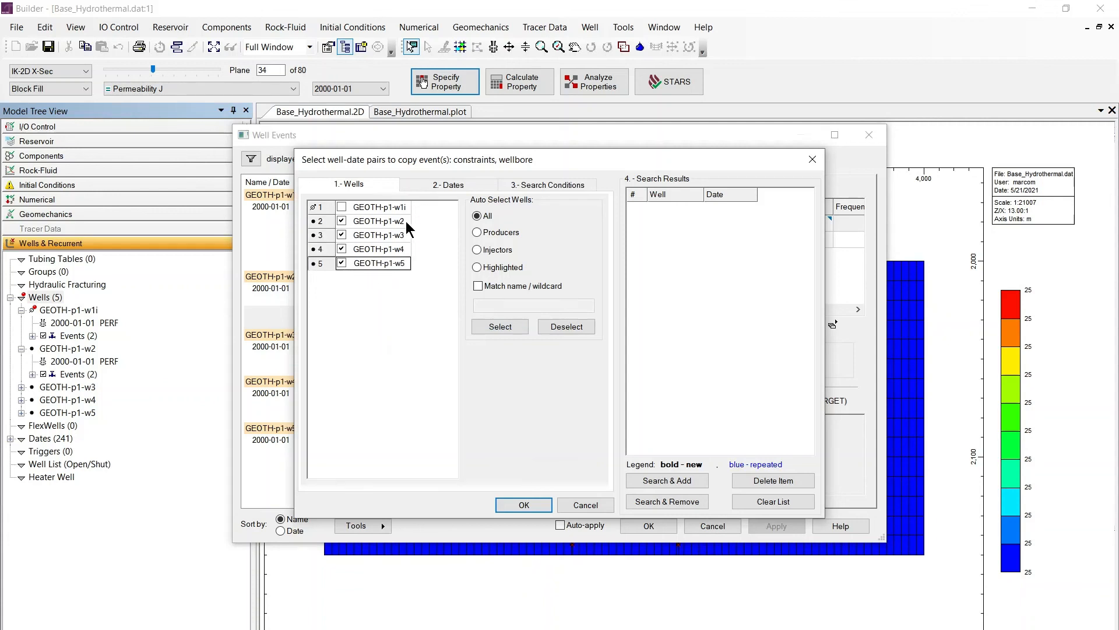
Restrict the event copy to 2000-01-01, add the matching well-date pairs, carry out the copy and accept the well events.
left_click(448, 184)
left_click(334, 208)
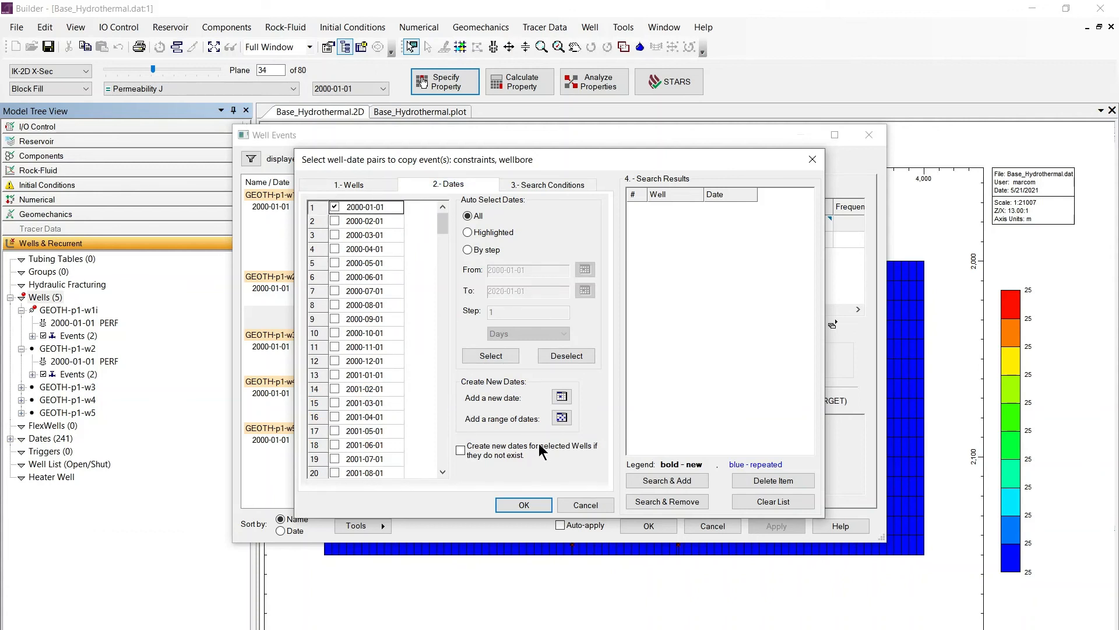
left_click(666, 483)
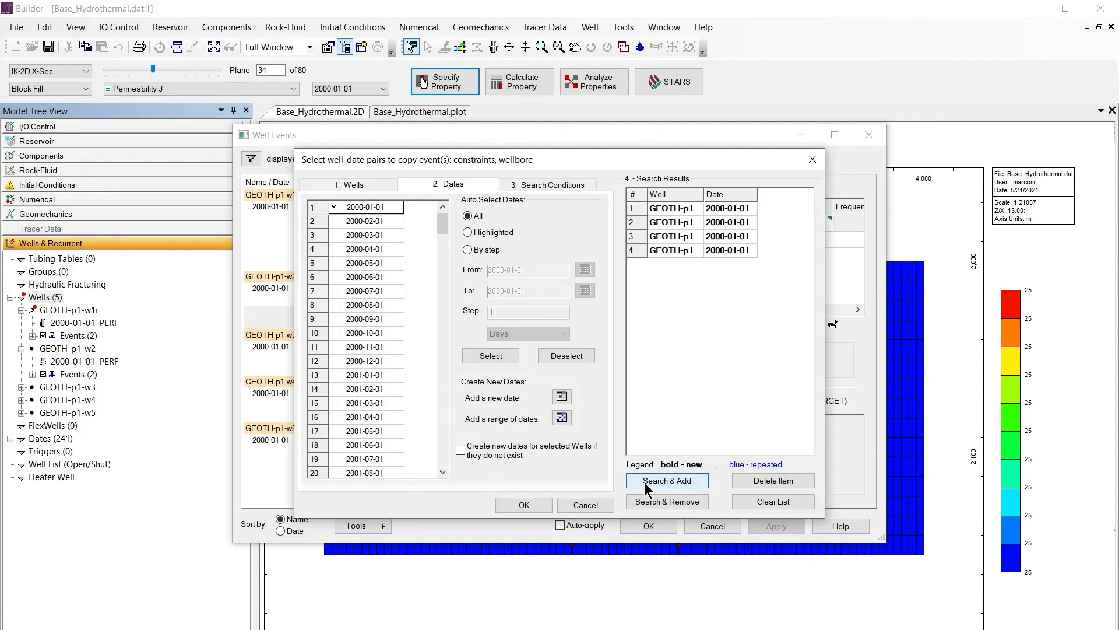
left_click(531, 505)
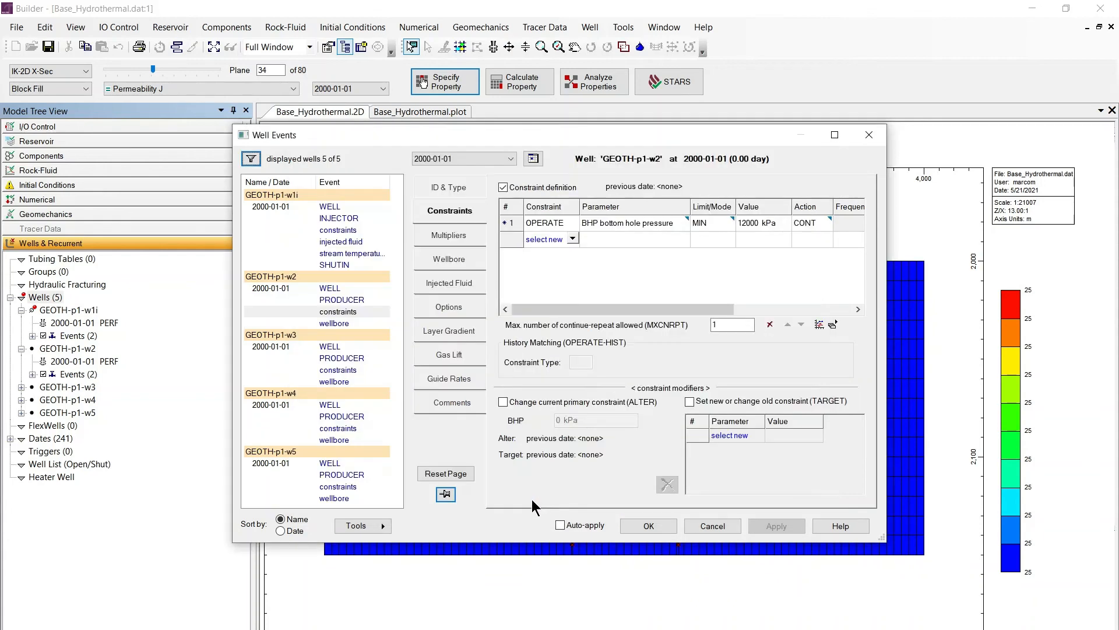
left_click(649, 525)
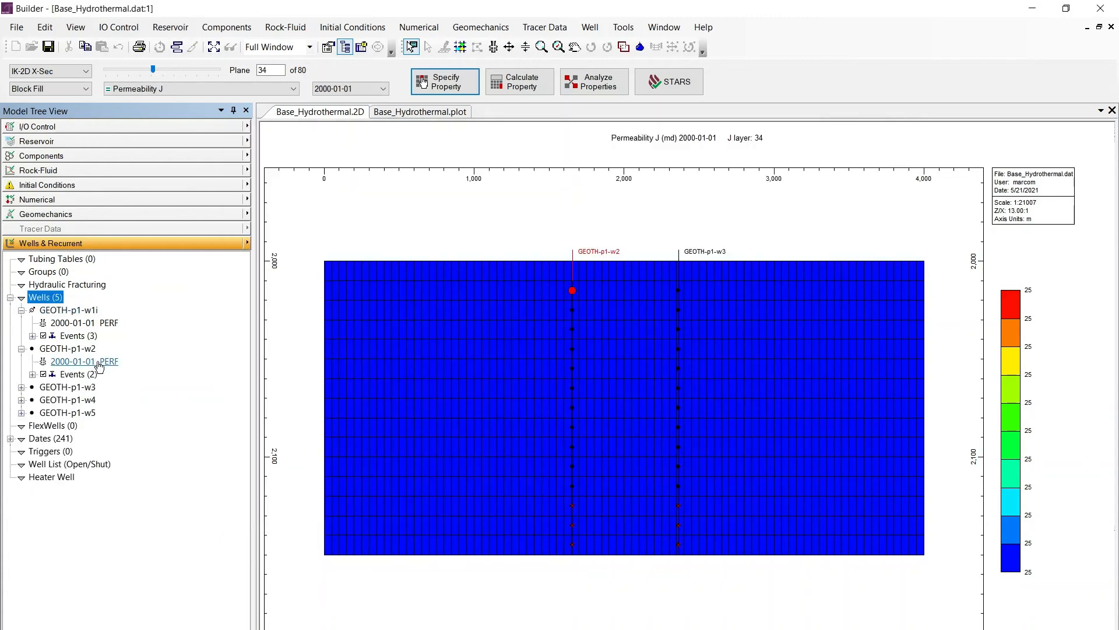
Switch the reservoir view to IJ-2D Areal and open the Simulation Results Output settings.
left_click(40, 72)
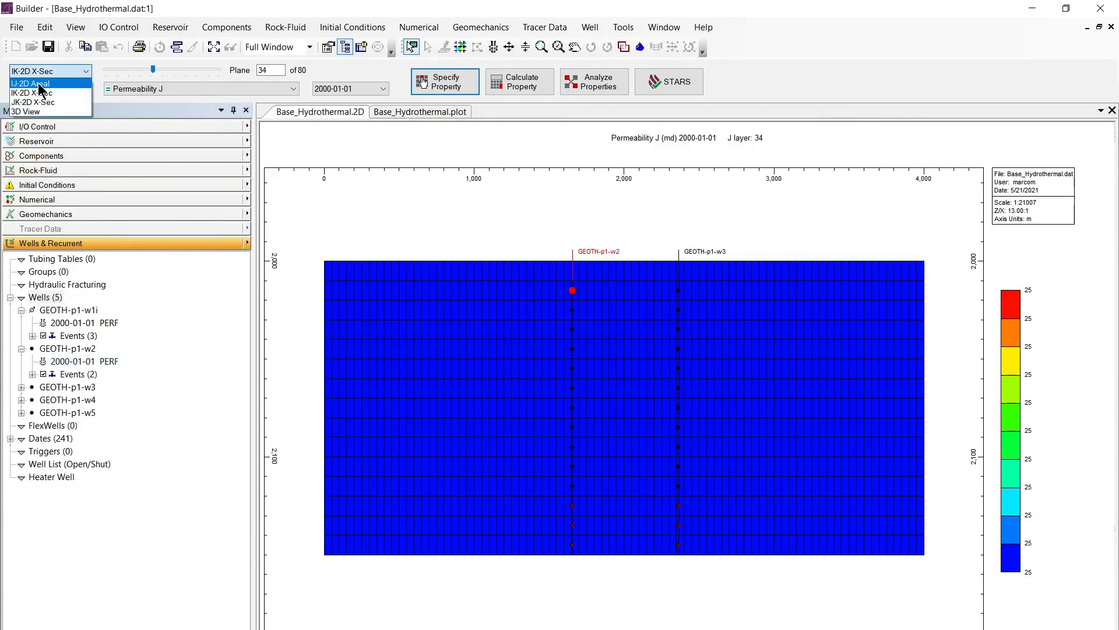
left_click(43, 82)
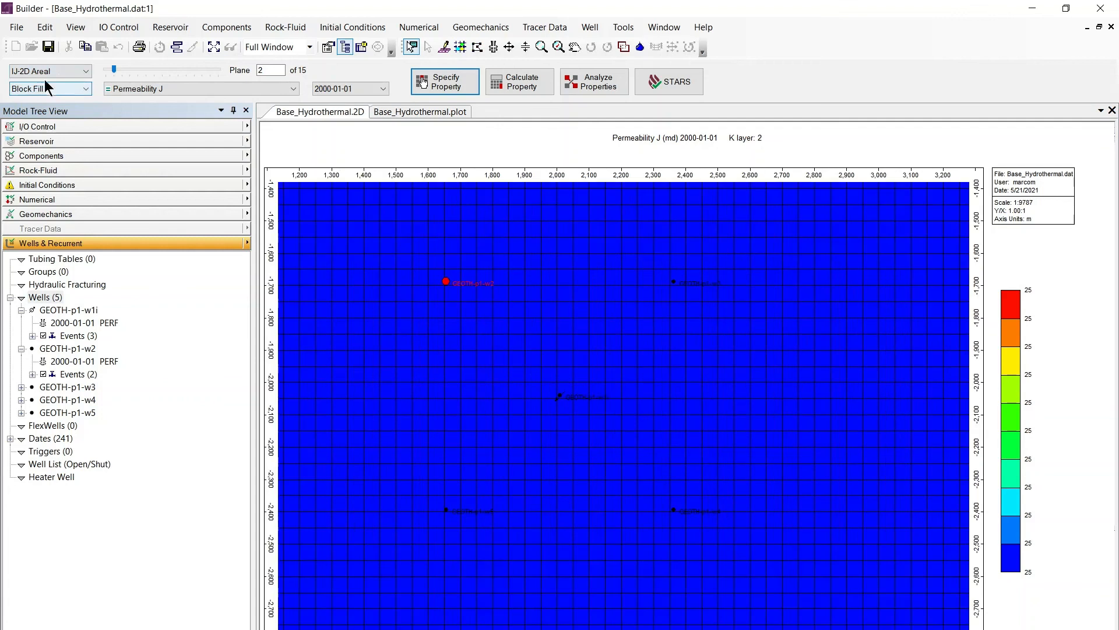
left_click(63, 127)
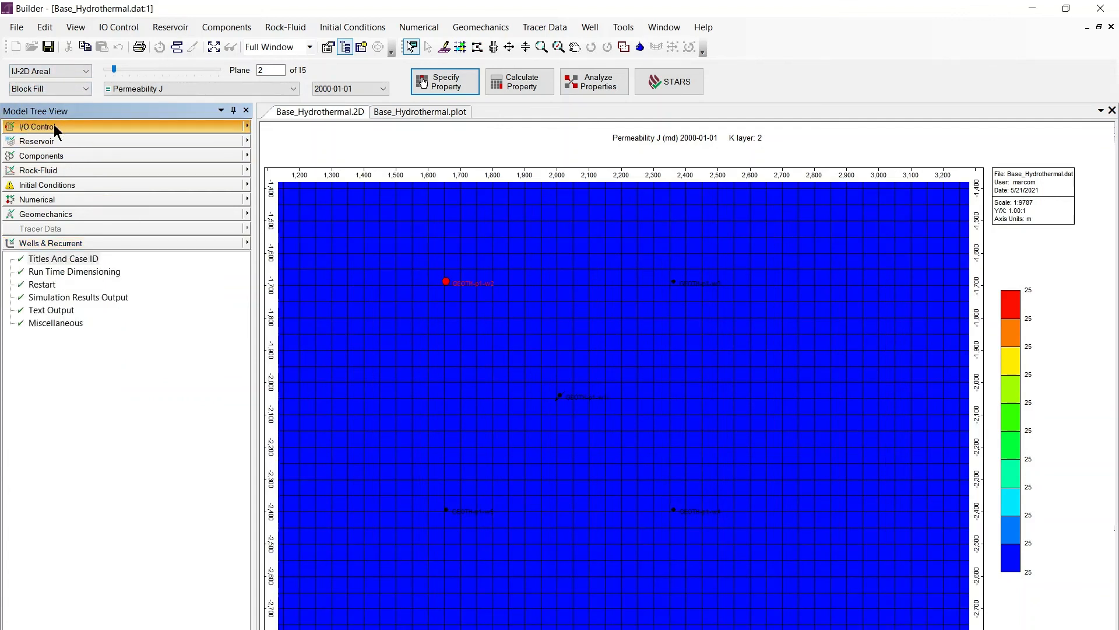
left_click(104, 298)
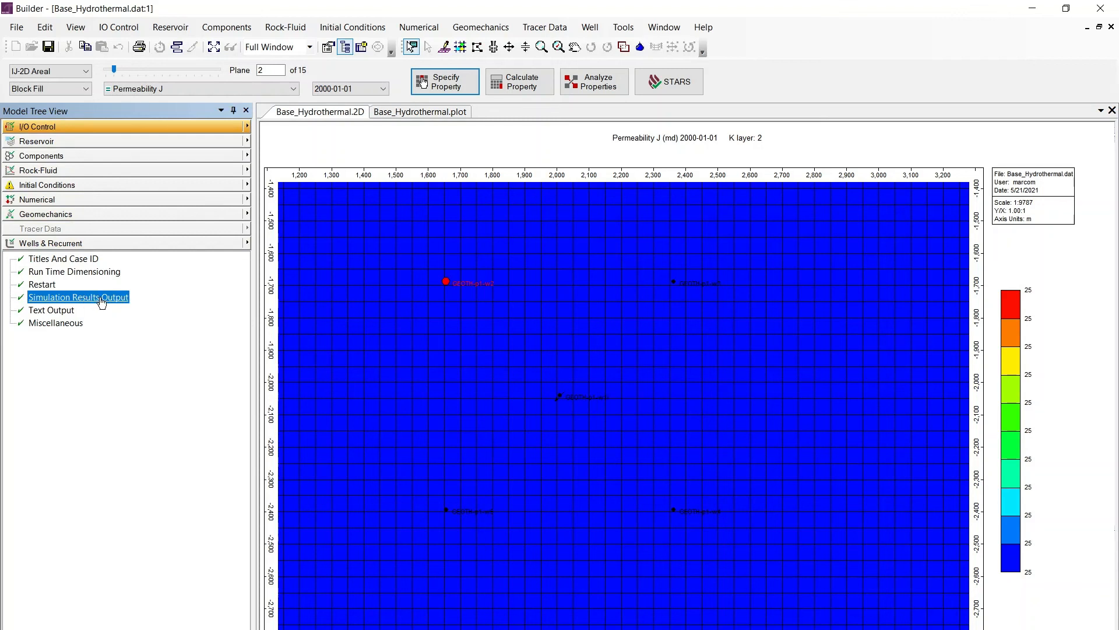
double_click(101, 299)
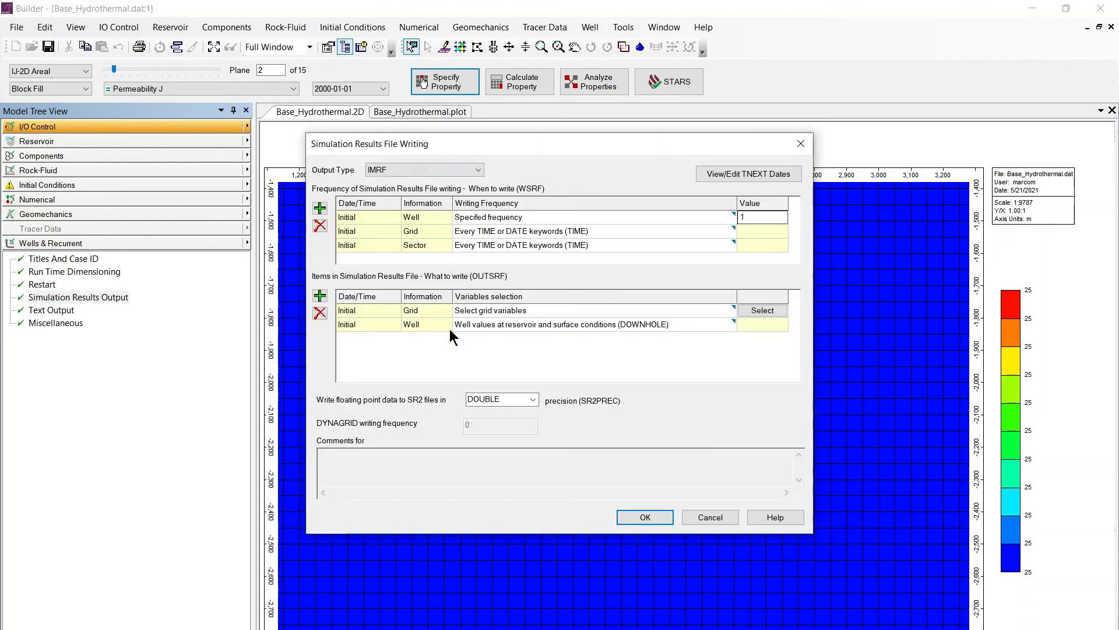
Add a Special entry at the simulation start date to the items written to the simulation results file.
left_click(320, 296)
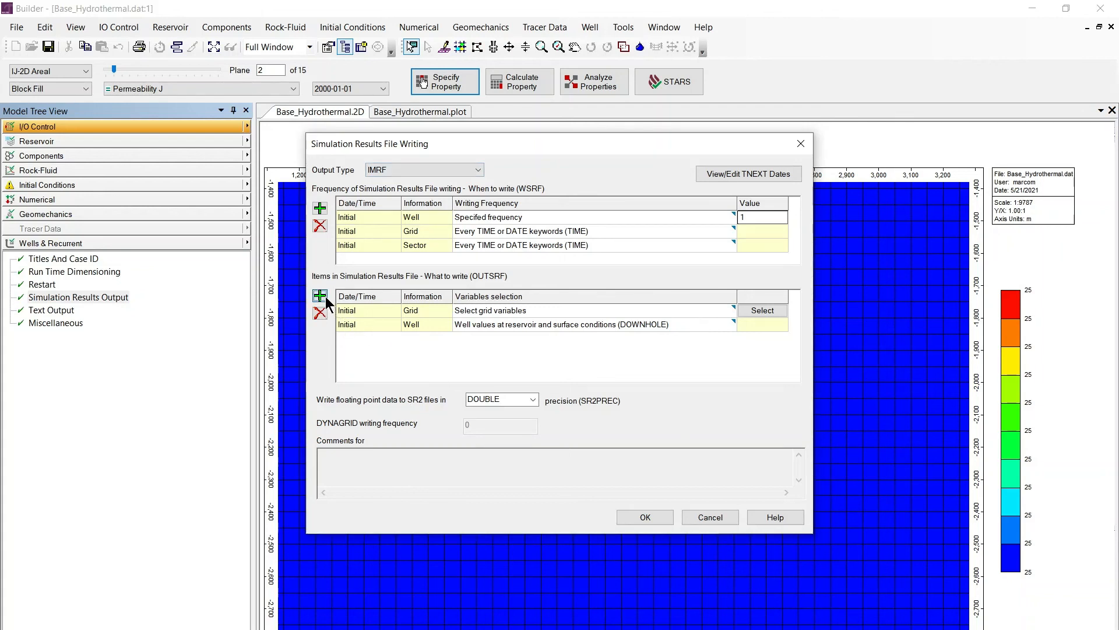
left_click(520, 342)
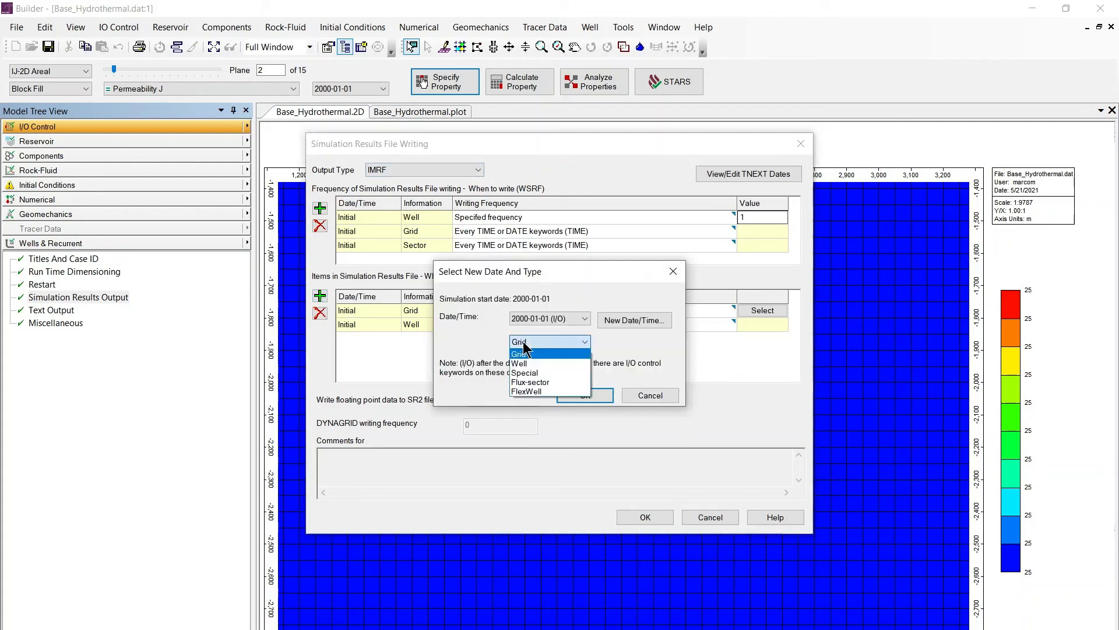
left_click(519, 373)
left_click(583, 395)
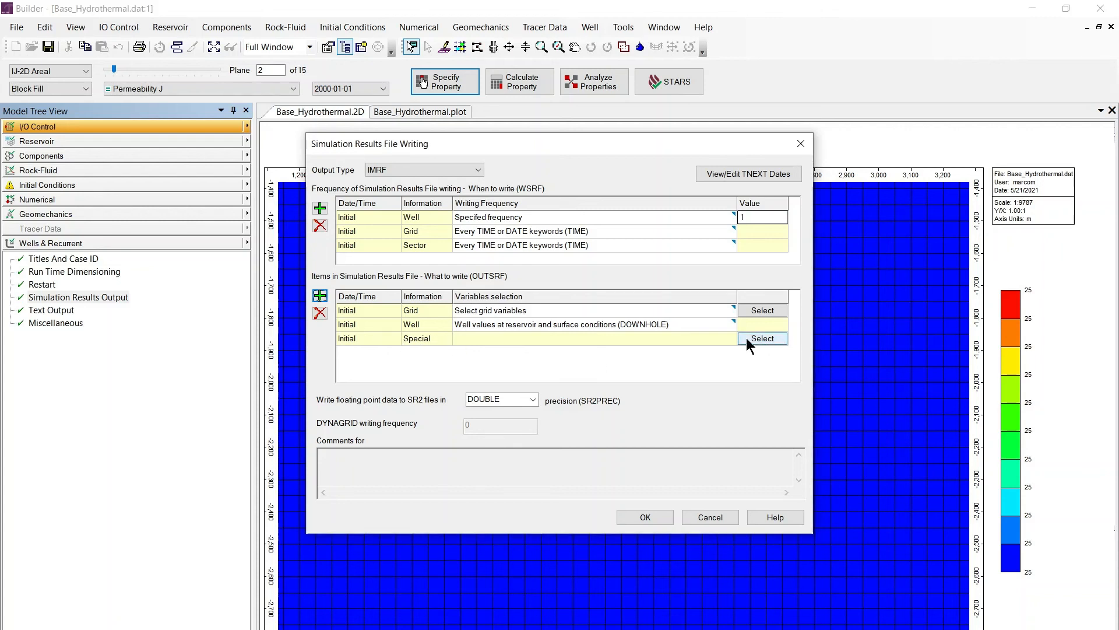
Include the special variable WELLENERGY for well GEOTH-p1-w2 with the quantity CUM.
left_click(763, 338)
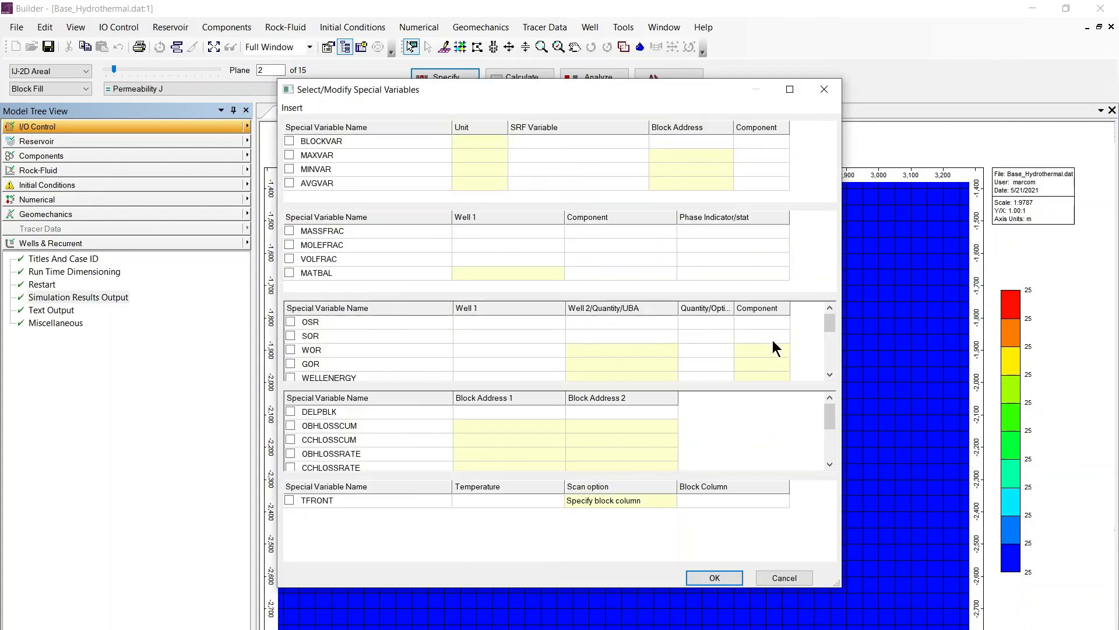
left_click(829, 374)
left_click(829, 374)
left_click(291, 335)
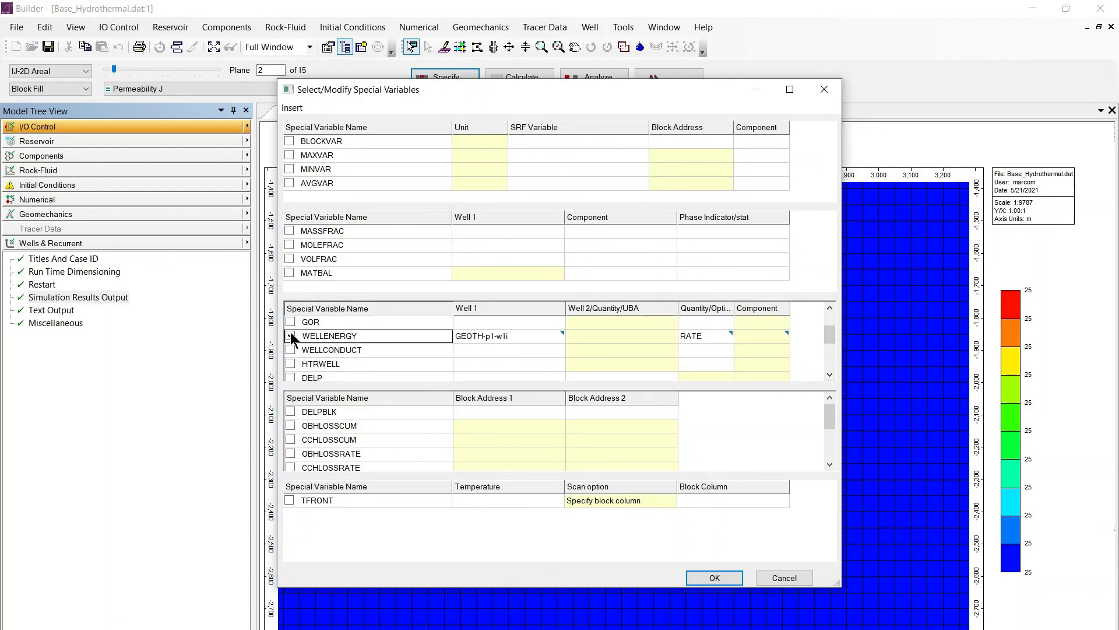
left_click(549, 333)
left_click(549, 333)
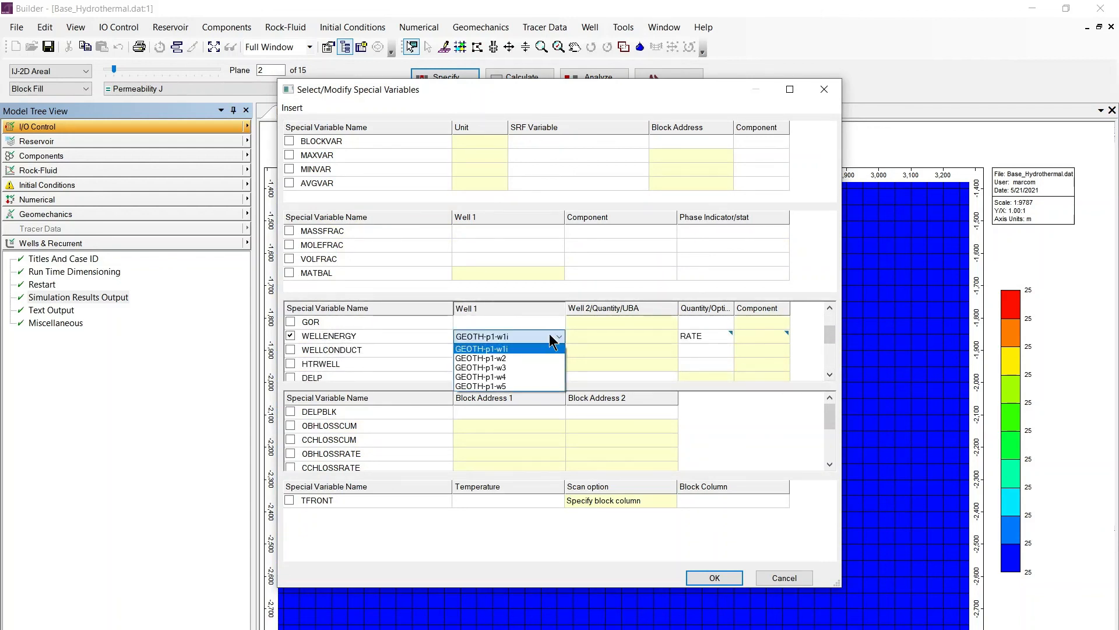
left_click(504, 359)
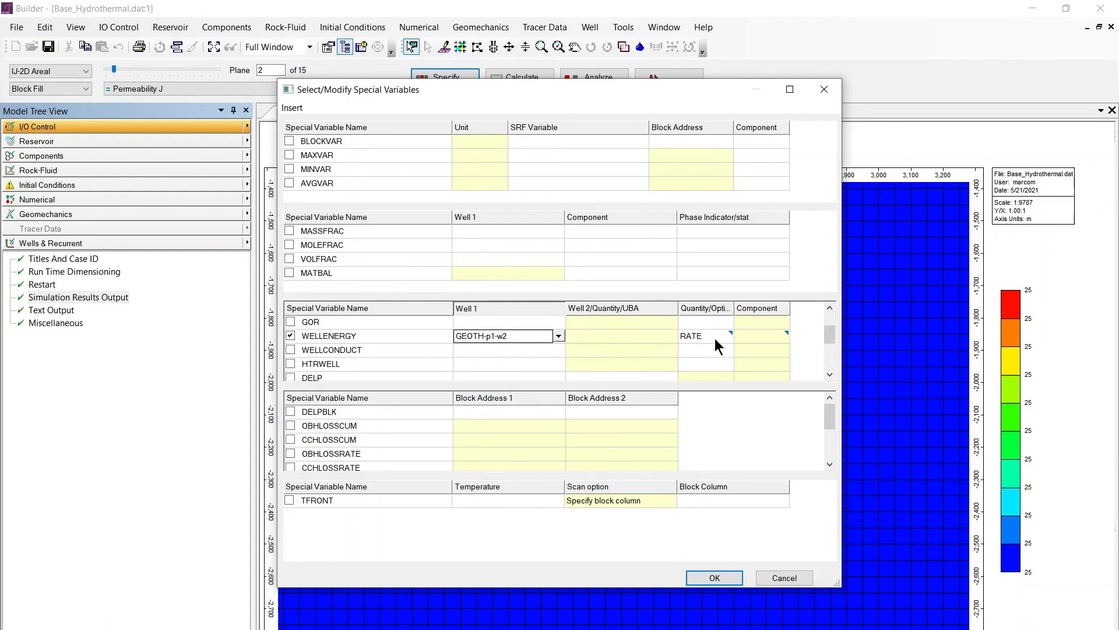
left_click(690, 341)
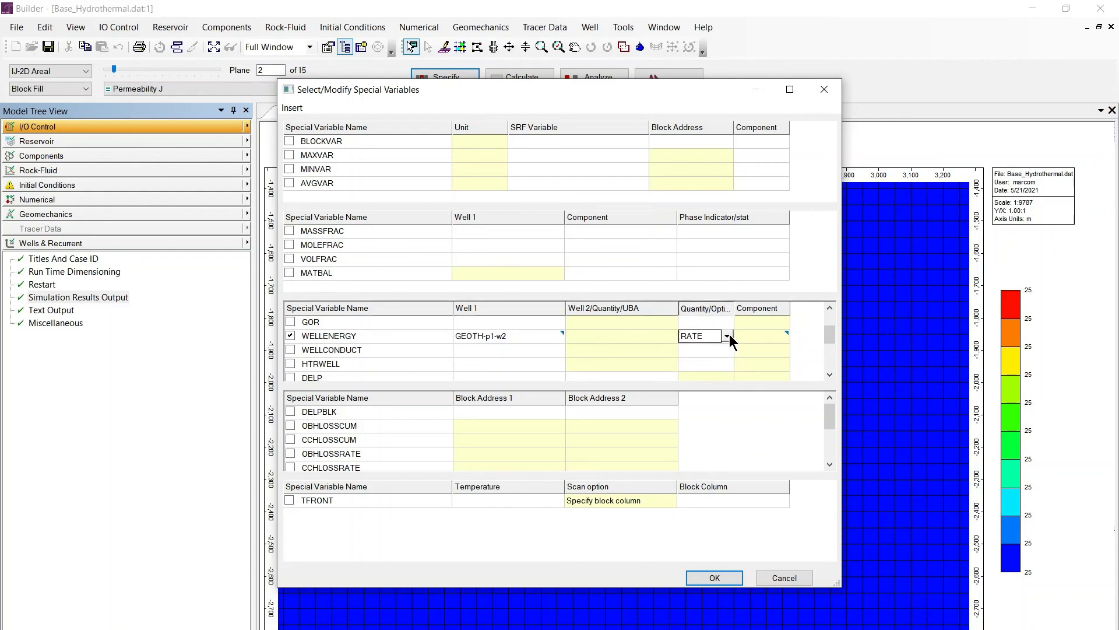
left_click(728, 336)
left_click(725, 355)
Duplicate the WELLENERGY row and assign the copy to well GEOTH-p1-w3.
left_click(299, 106)
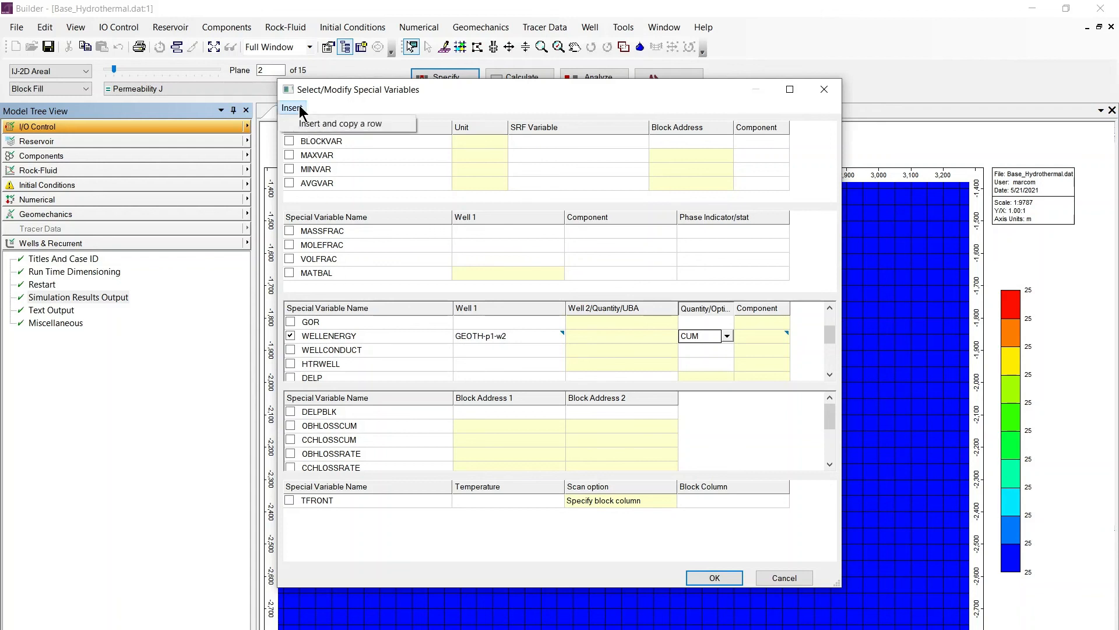
left_click(363, 124)
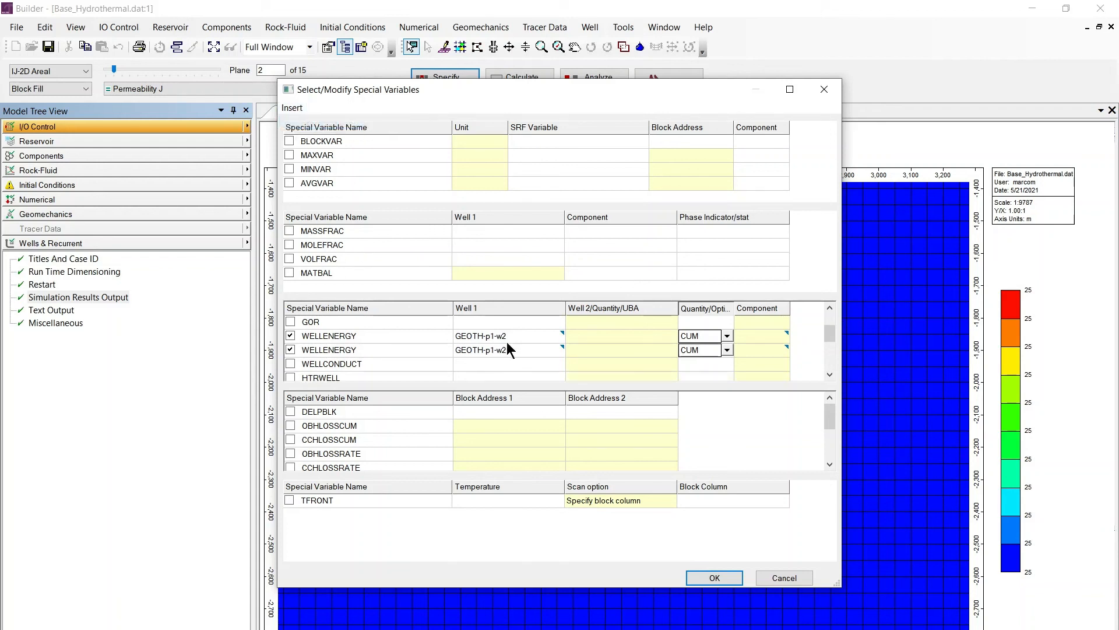
left_click(557, 352)
left_click(558, 351)
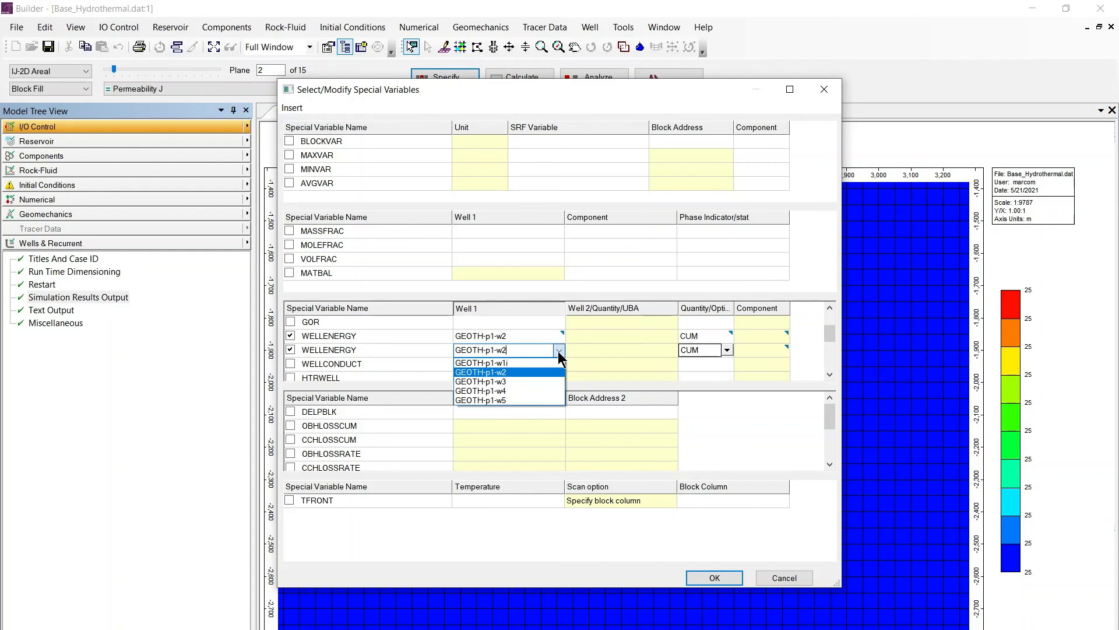
left_click(539, 383)
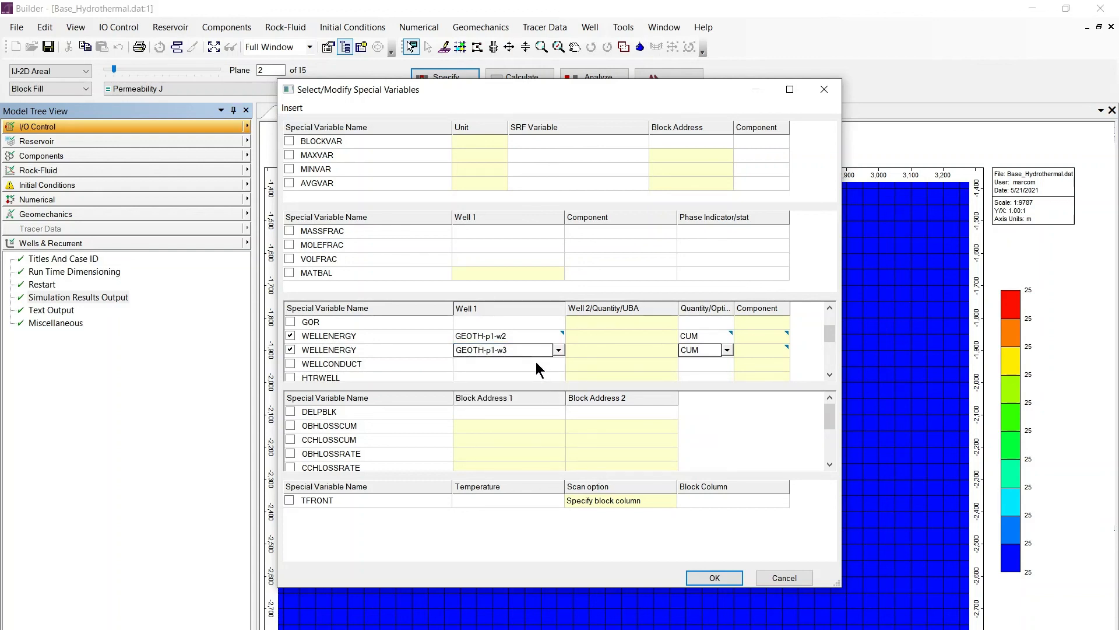
Include the special variable PHWELL and assign it to well GEOTH-p1-w2.
left_click(830, 374)
left_click(830, 375)
left_click(830, 374)
left_click(830, 374)
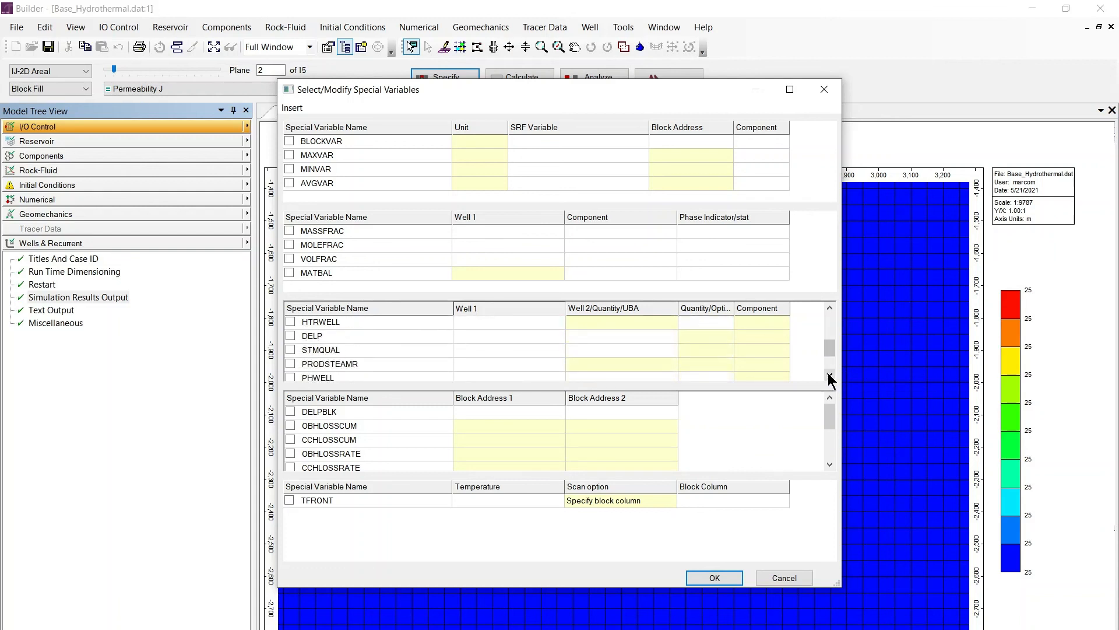
left_click(830, 374)
left_click(290, 364)
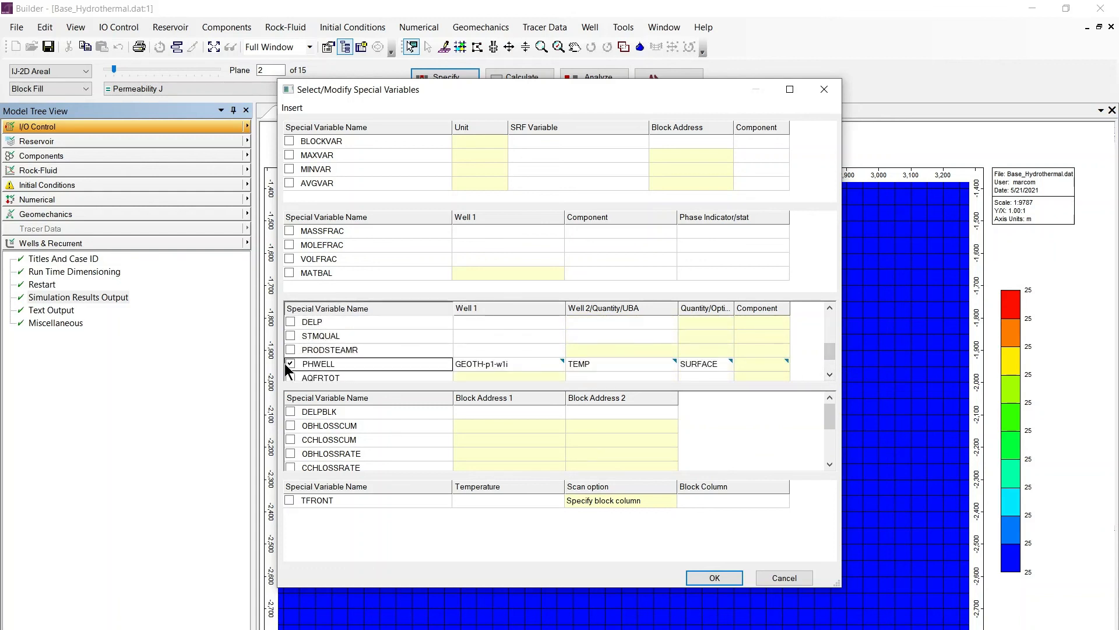
left_click(830, 374)
left_click(830, 374)
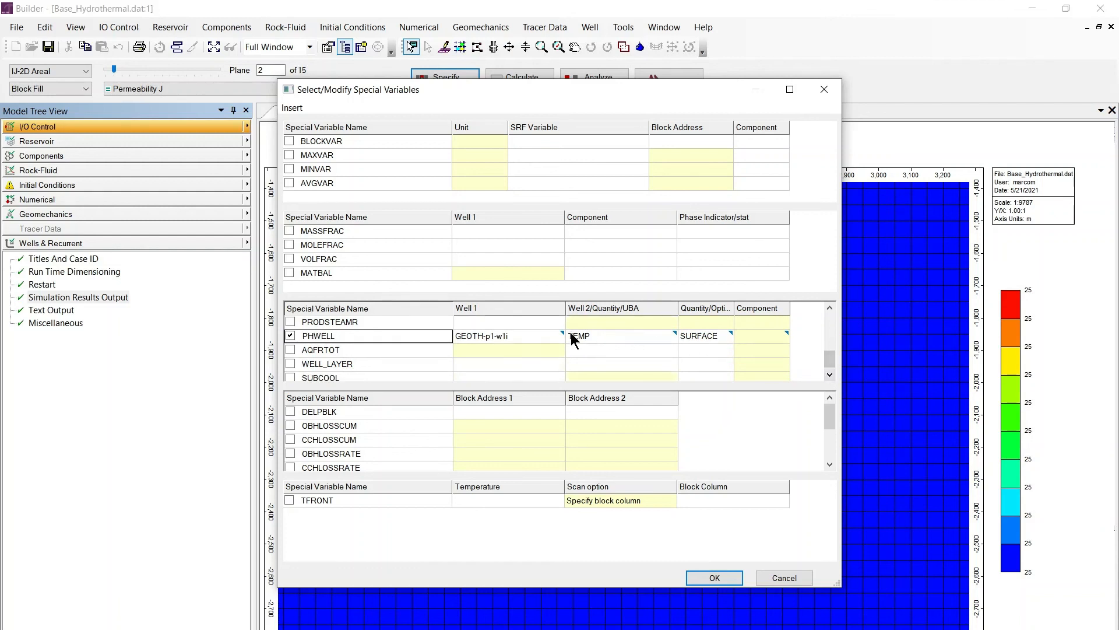
left_click(555, 334)
left_click(555, 335)
left_click(545, 355)
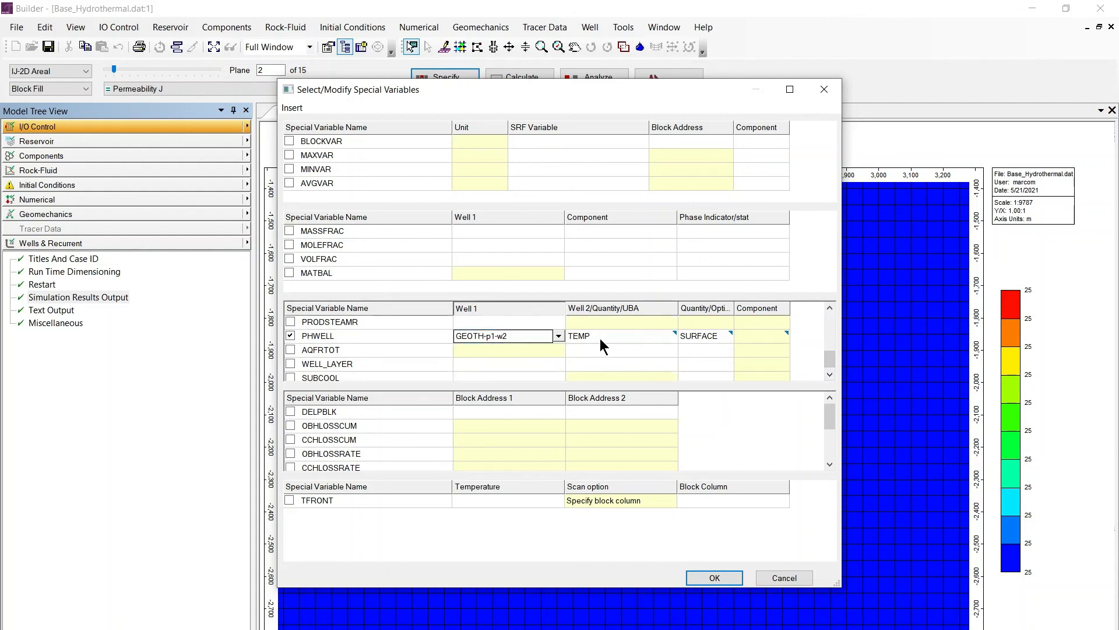
Set the PHWELL variable of GEOTH-p1-w2 to report TEMP at SURFACE.
left_click(660, 333)
left_click(659, 334)
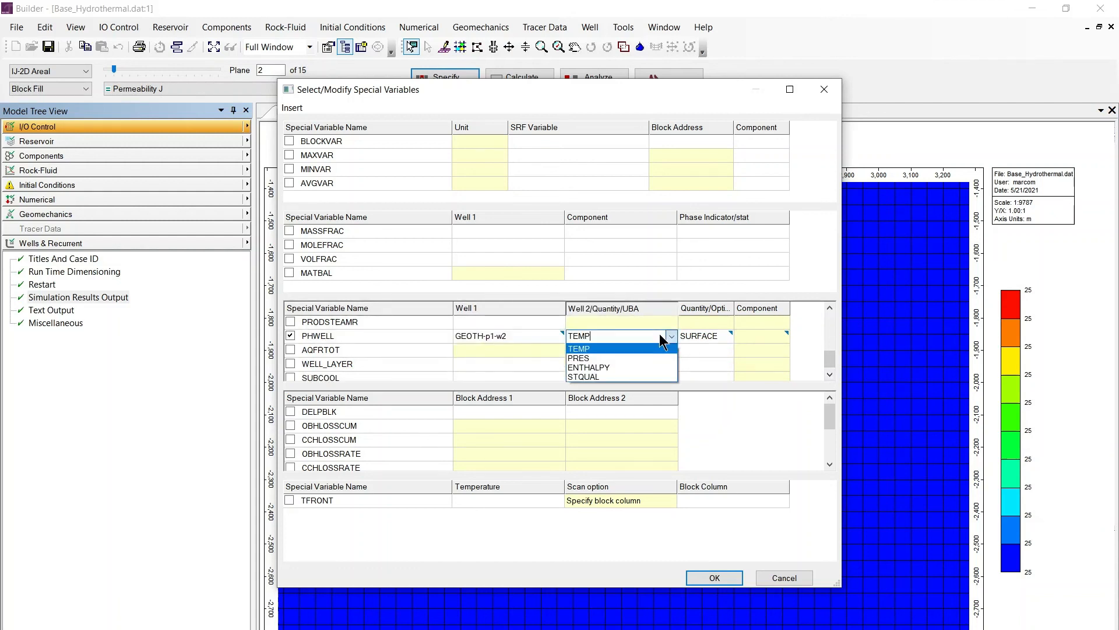
left_click(581, 349)
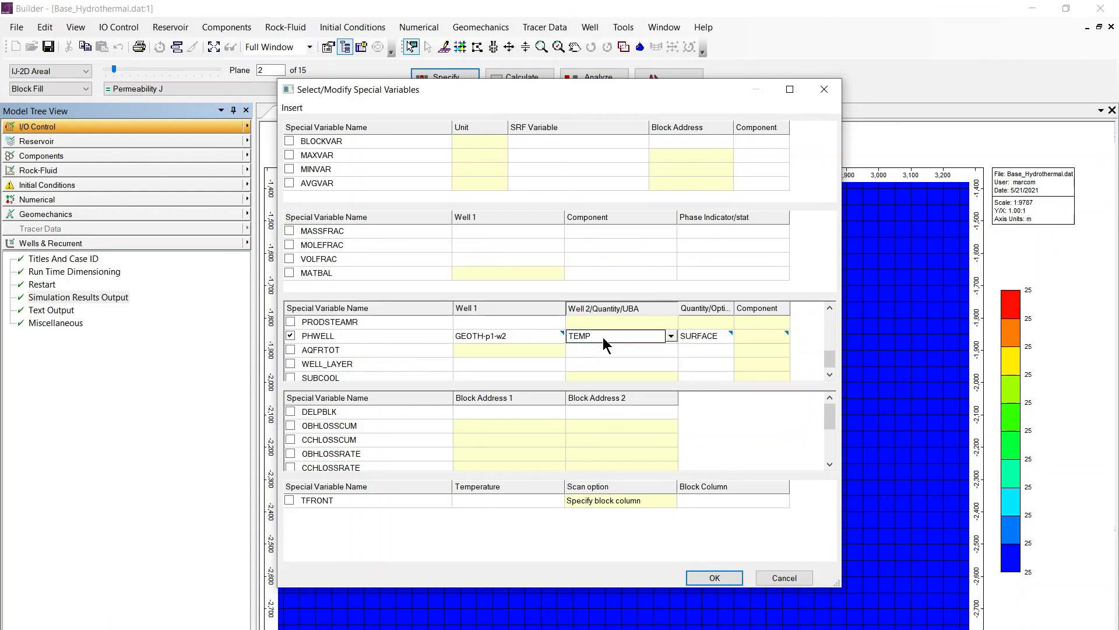
left_click(726, 339)
left_click(726, 339)
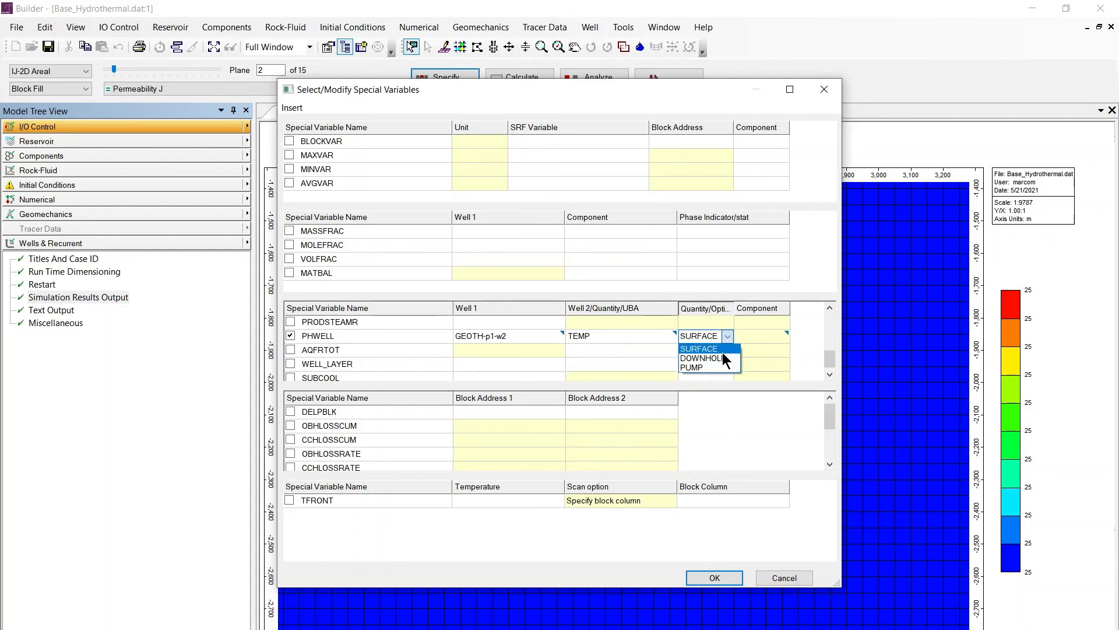
left_click(724, 351)
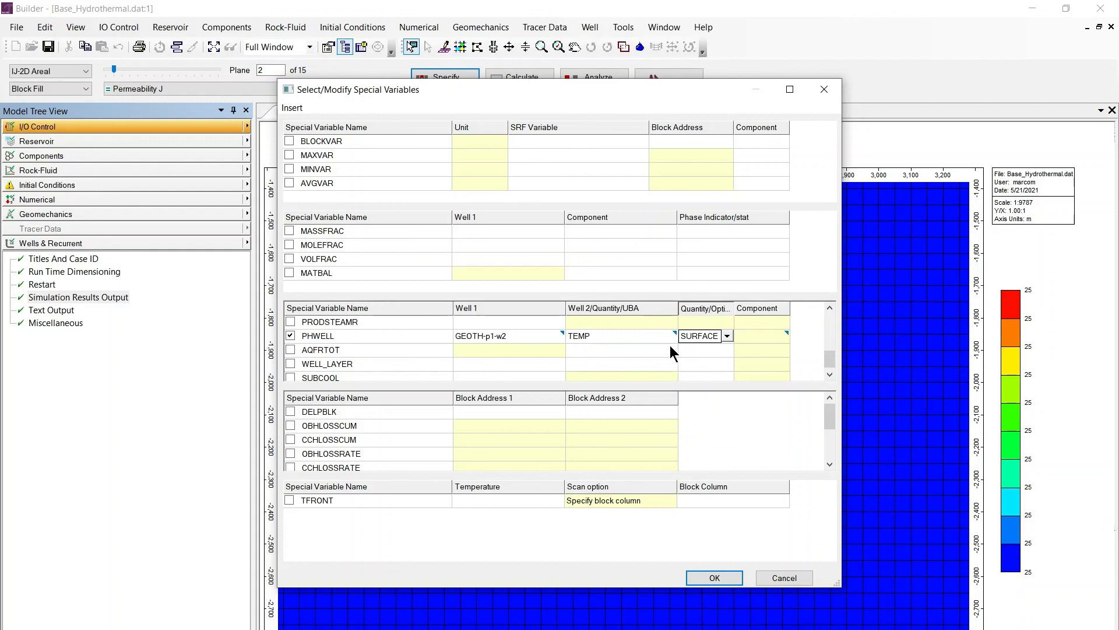
Include the special variables OBHLOSSCUM and OBHLOSSRATE and accept the simulation results output settings.
left_click(290, 426)
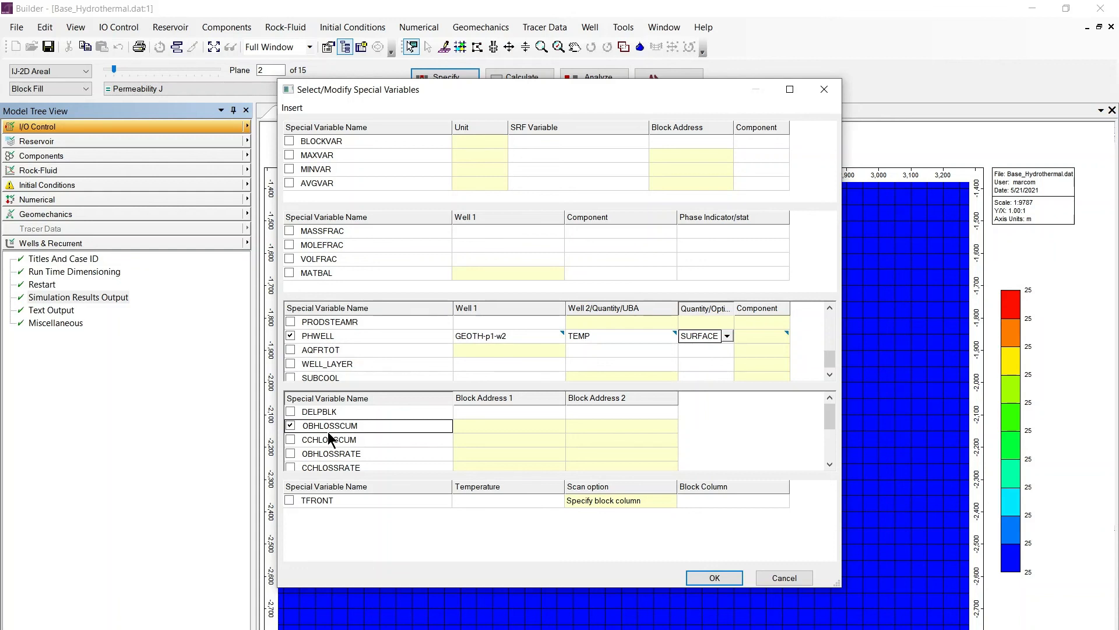
left_click(290, 453)
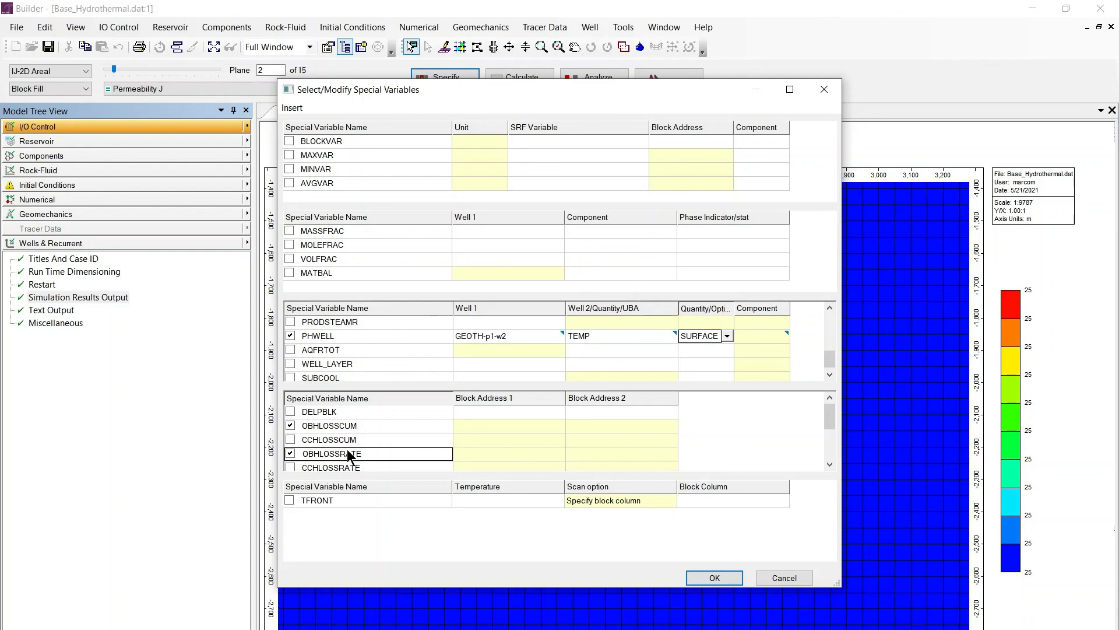
left_click(703, 577)
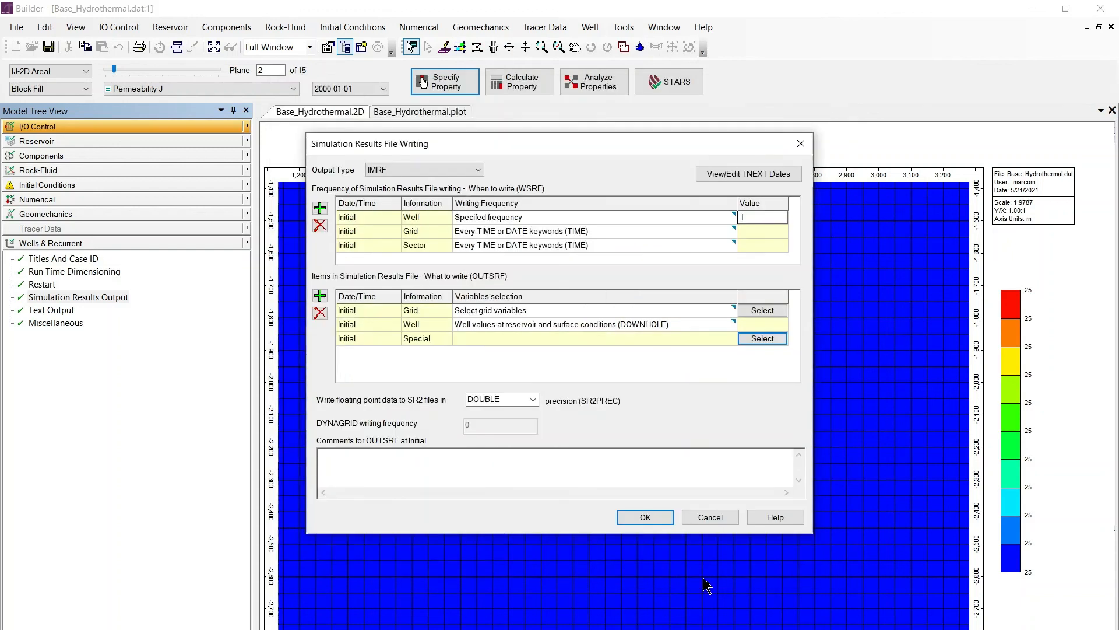
left_click(647, 516)
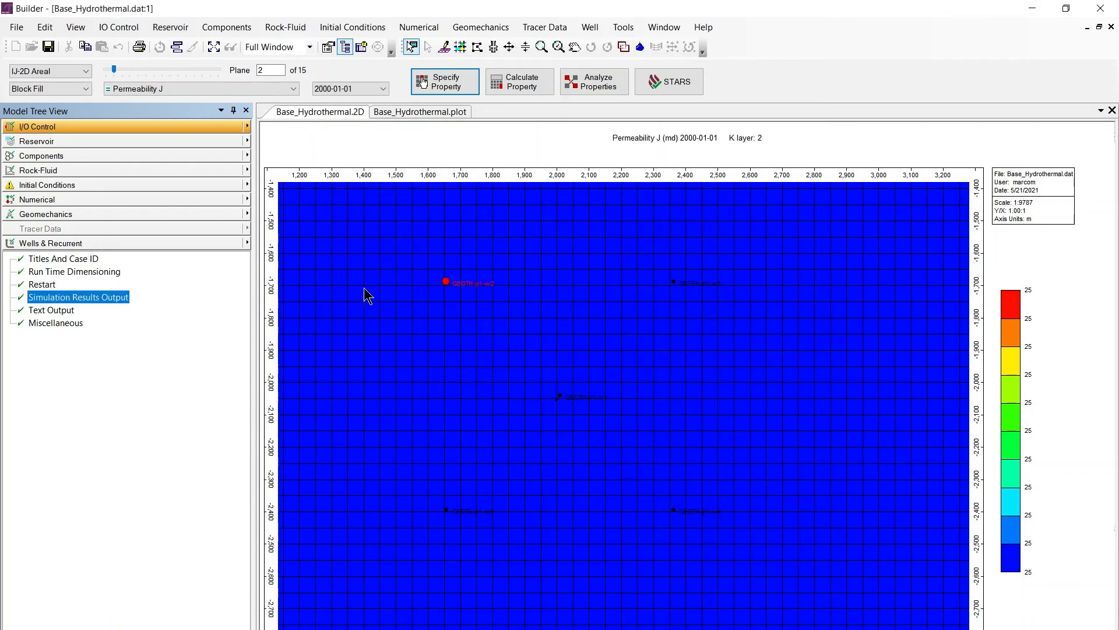
Save the dataset under the new name Hydrothermal.dat in the hydrothermal_model folder, overwriting the existing file.
left_click(17, 27)
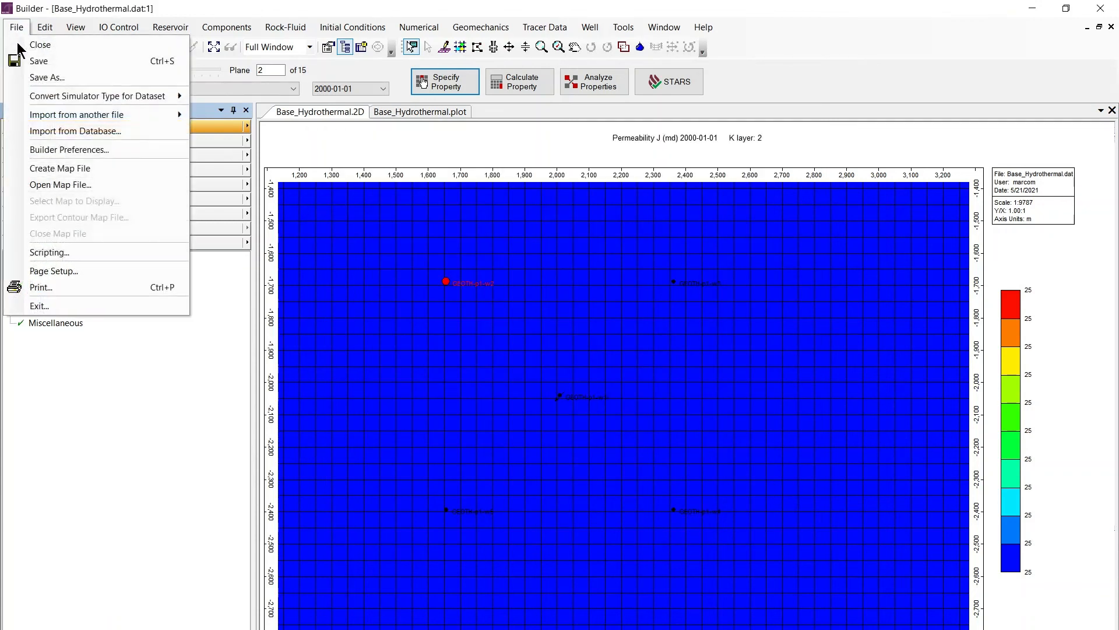
left_click(23, 78)
left_click(577, 266)
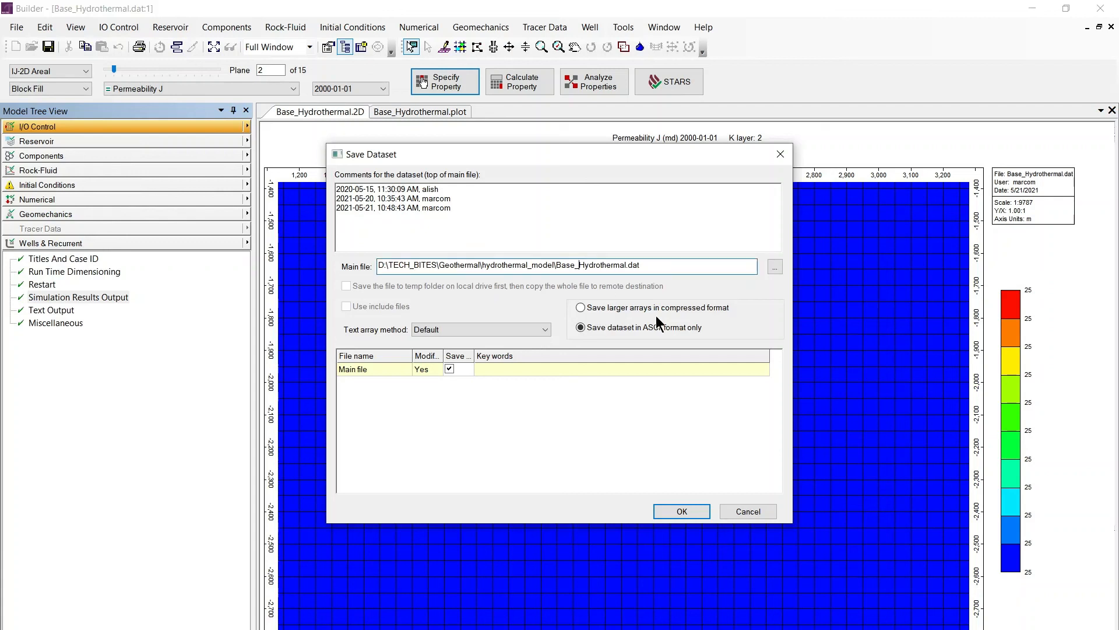
key("BackSpace")
key("BackSpace")
key("BackSpace")
key("BackSpace")
key("BackSpace")
left_click(682, 511)
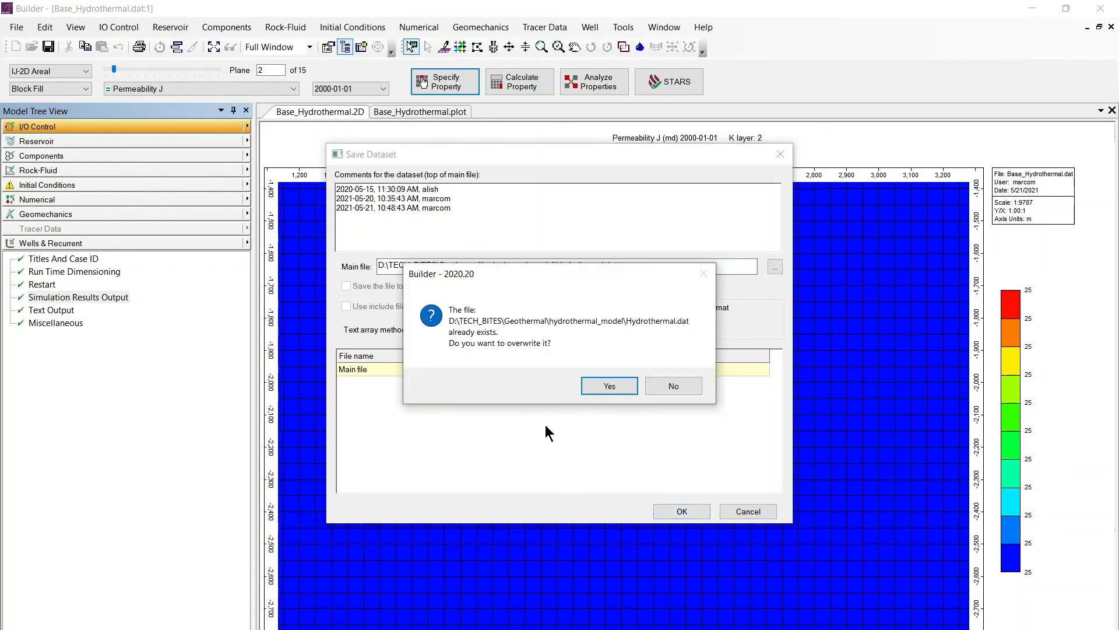
left_click(615, 385)
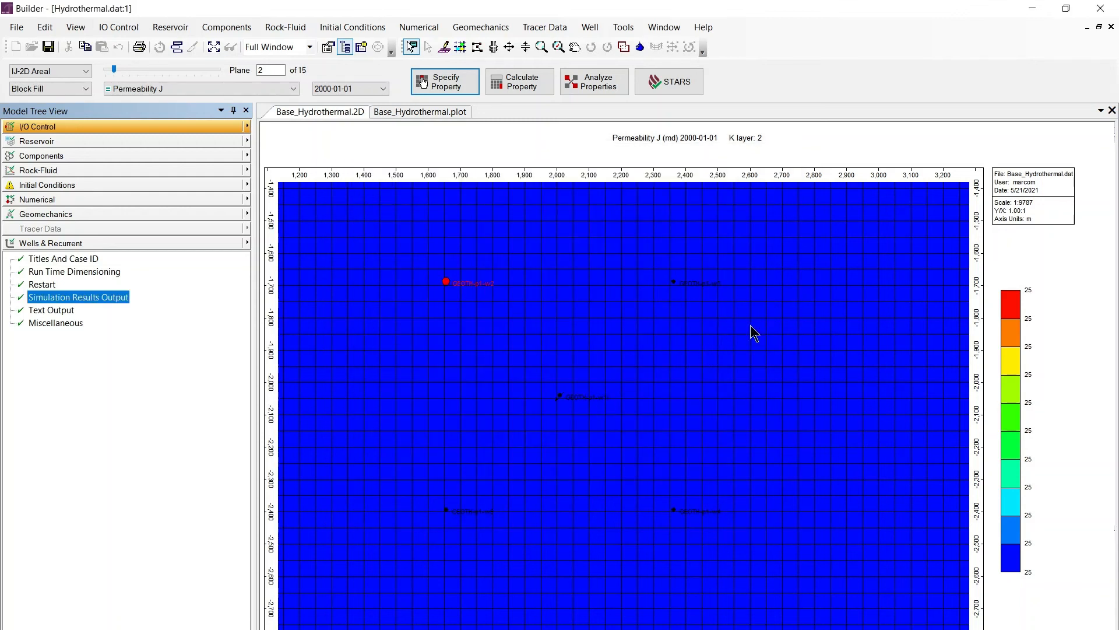
left_click(424, 83)
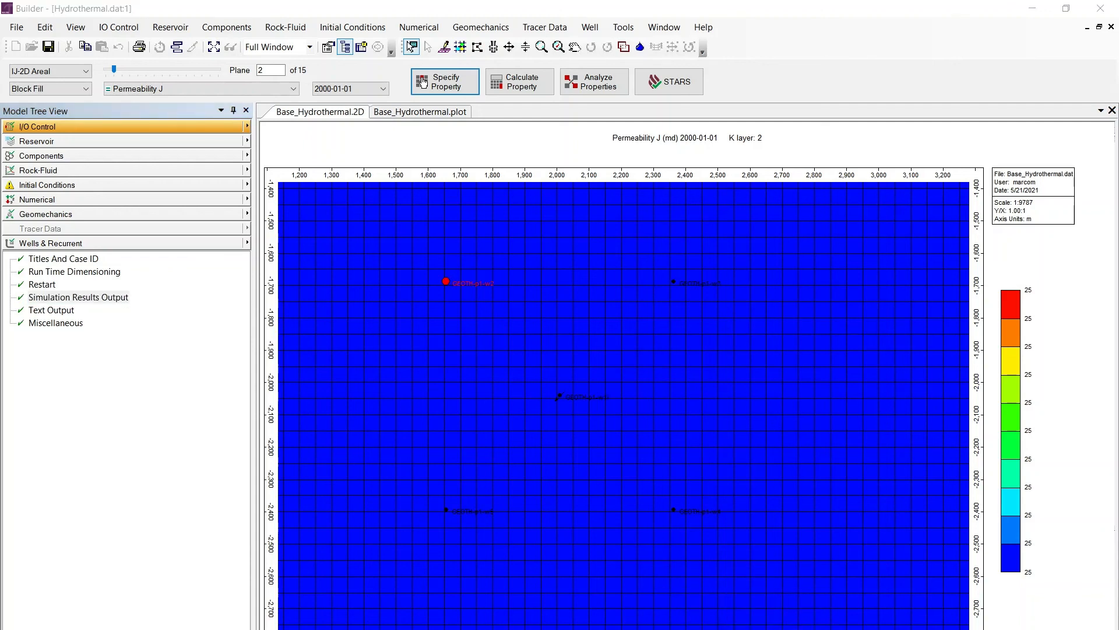